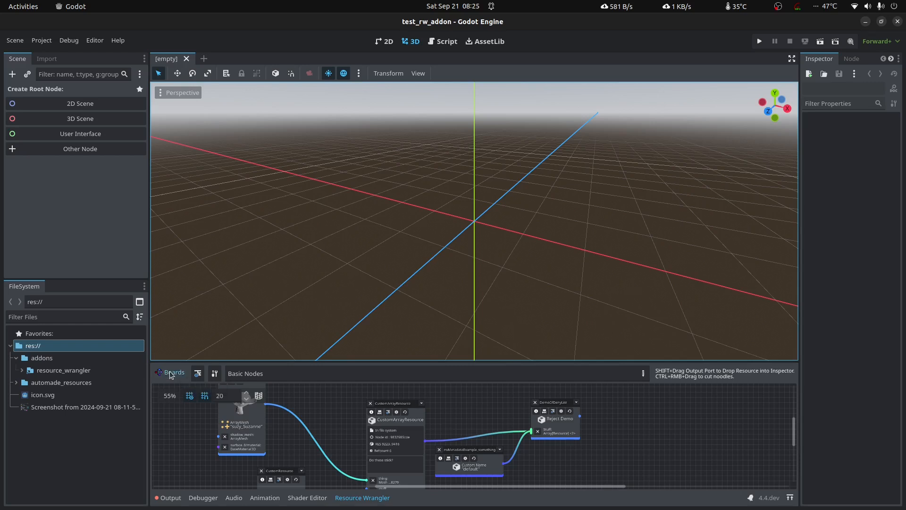
- Create a new board and save it in res:// as biome_demo
click(183, 387)
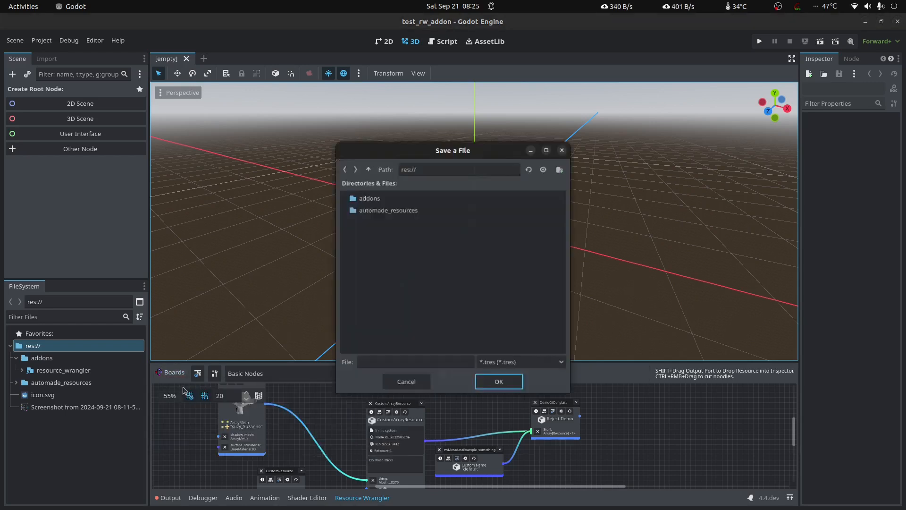
click(368, 341)
text(biome_de)
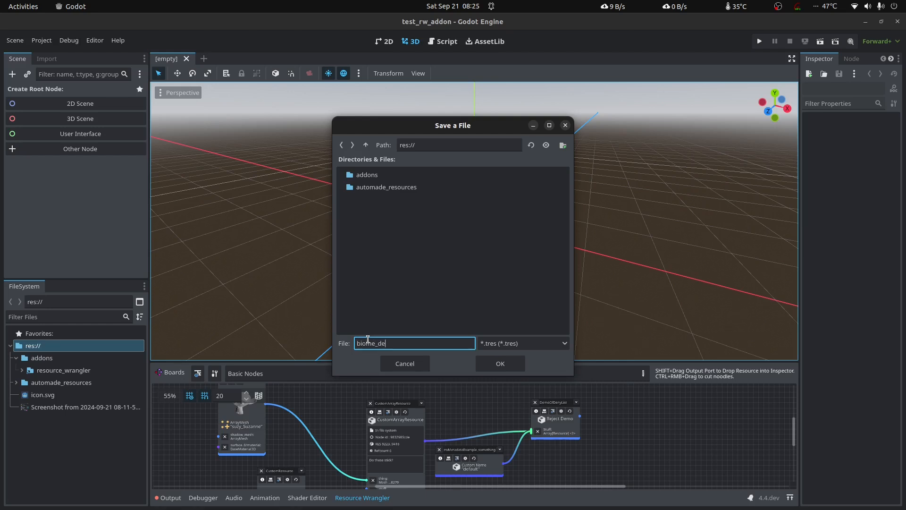
text(mo)
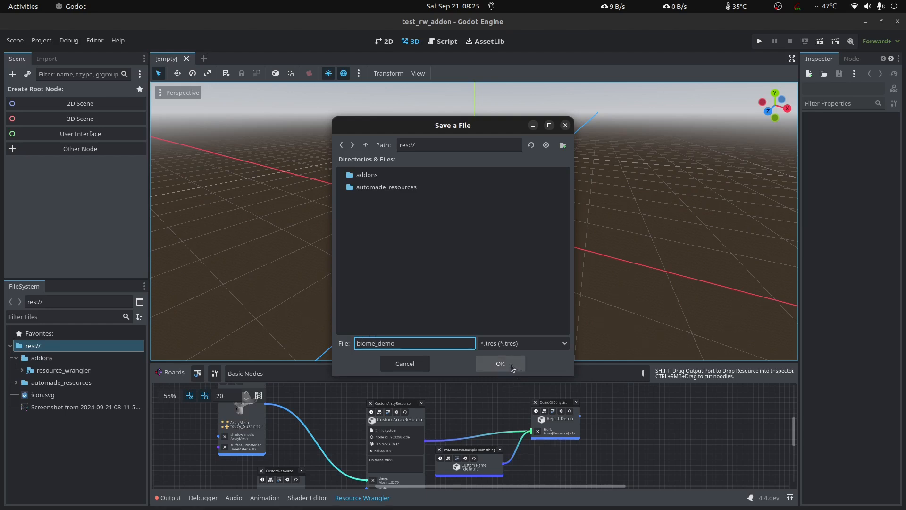
click(511, 364)
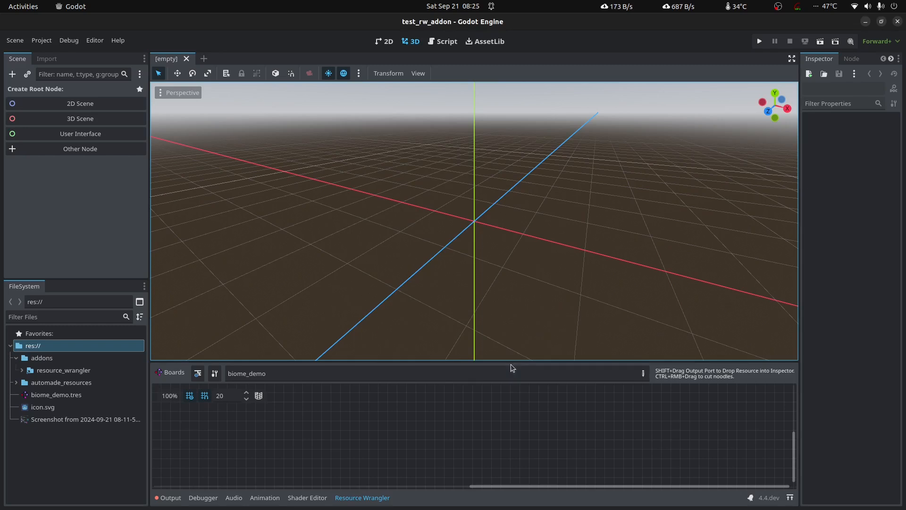
- Select biome_demo.tres in the project files and expand the board editor to full height
click(71, 399)
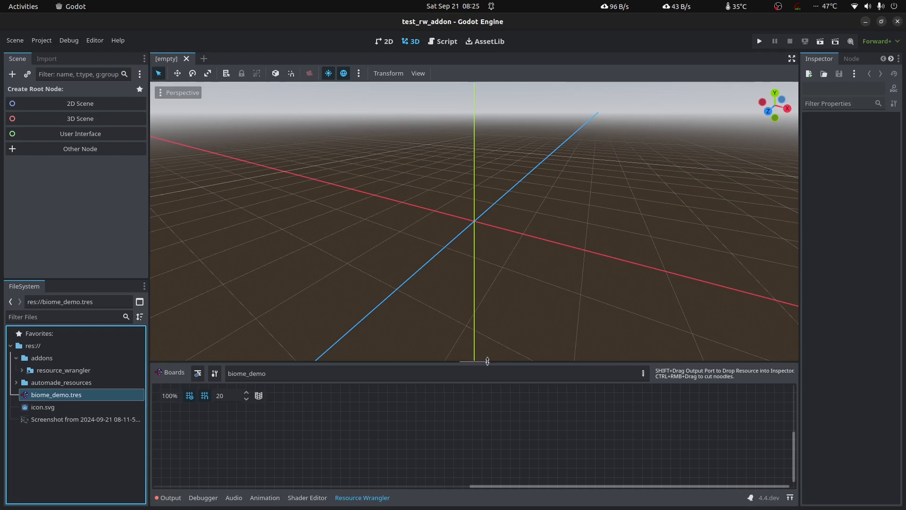
click(789, 498)
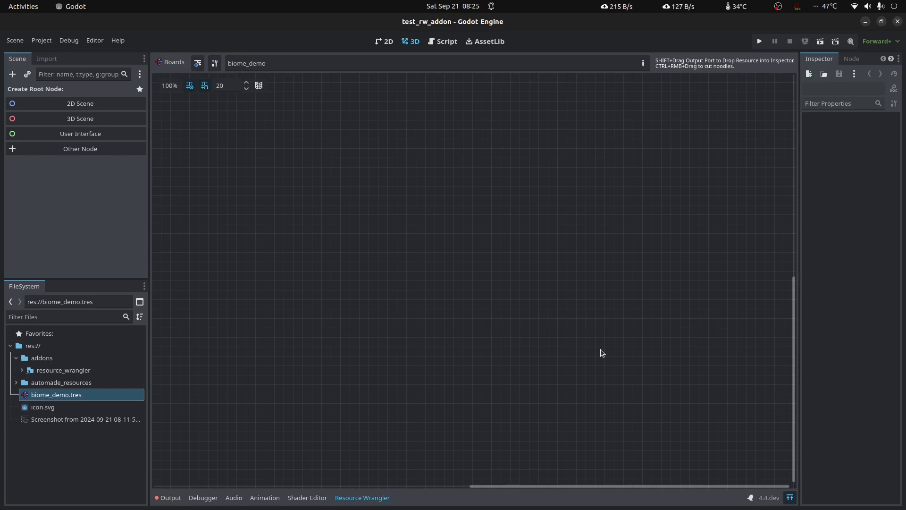
key(alt+Tab)
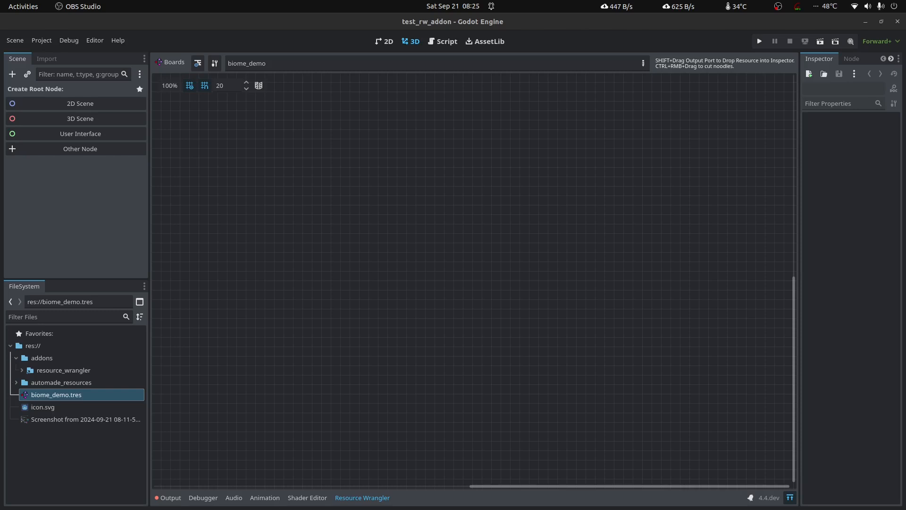
click(424, 219)
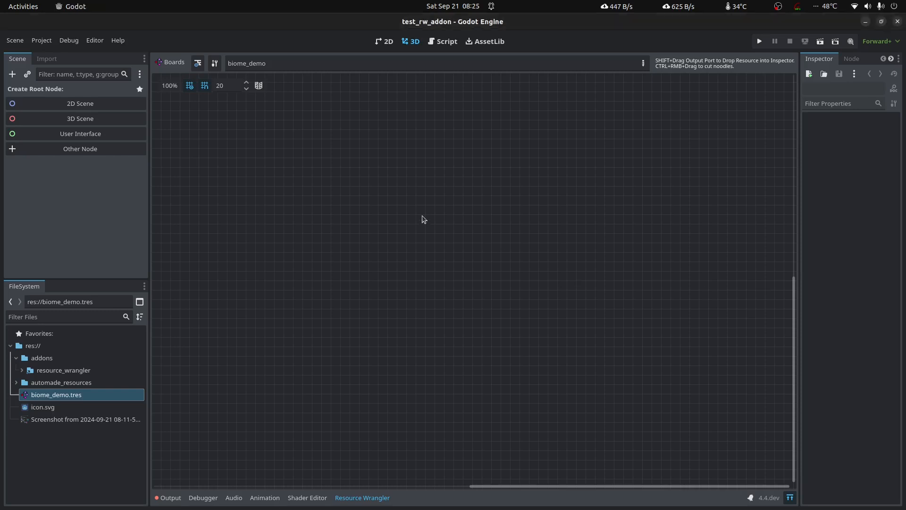
- Add a Gradient resource node to the empty board and place it near the upper-left corner of the visible board area
right_click(448, 169)
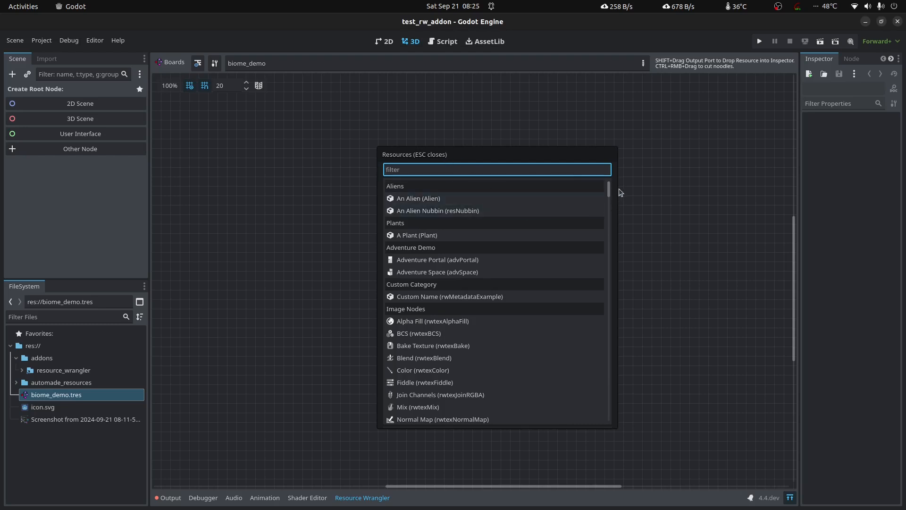
mouse_move(609, 191)
mouse_down()
mouse_move(599, 358)
mouse_move(607, 185)
mouse_up()
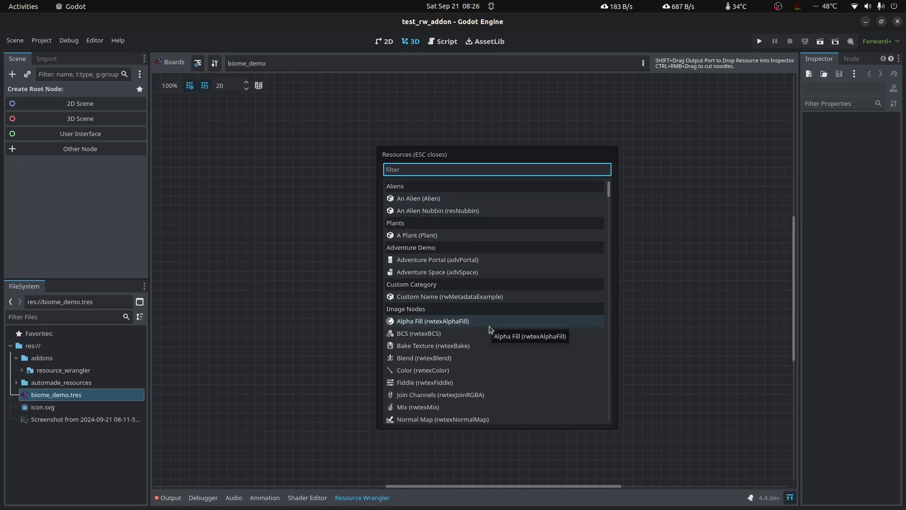
scroll(490, 329, down, 4)
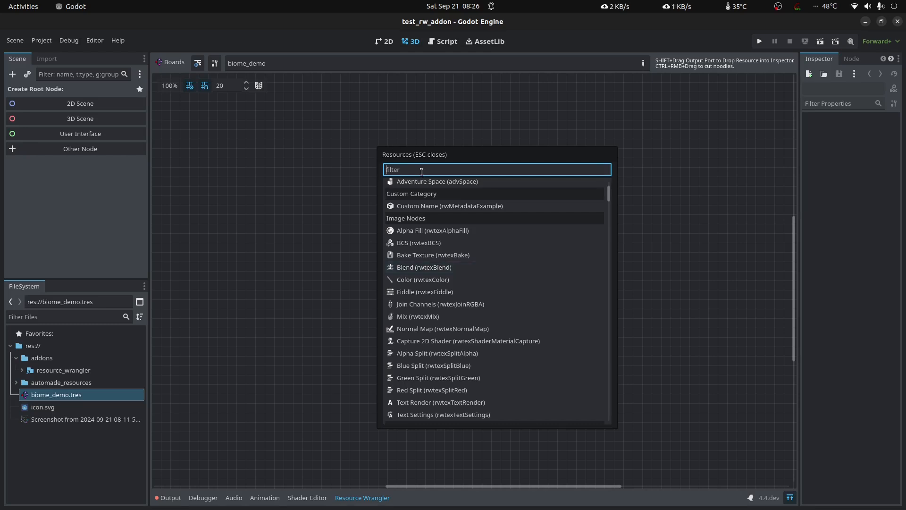
text(gradie)
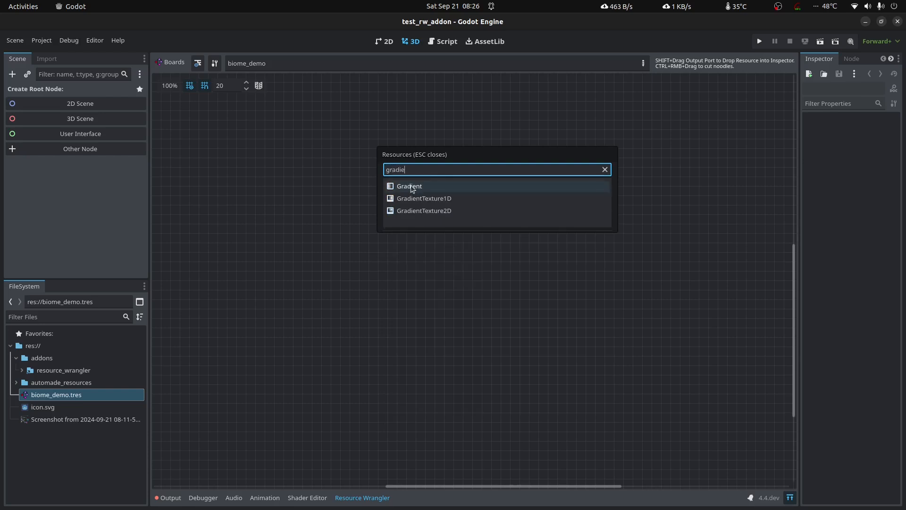
click(424, 186)
drag(441, 197, 203, 125)
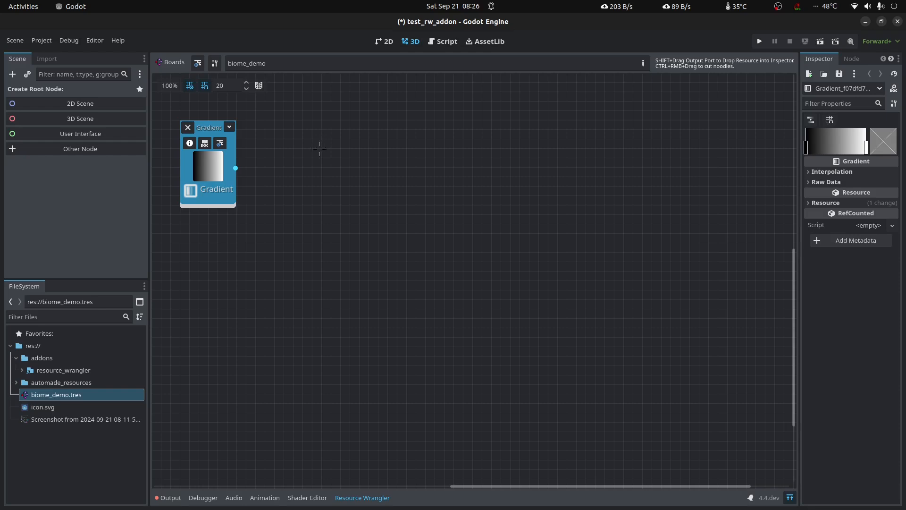
mouse_move(256, 114)
mouse_down()
mouse_move(188, 156)
mouse_move(285, 137)
mouse_move(261, 116)
mouse_up()
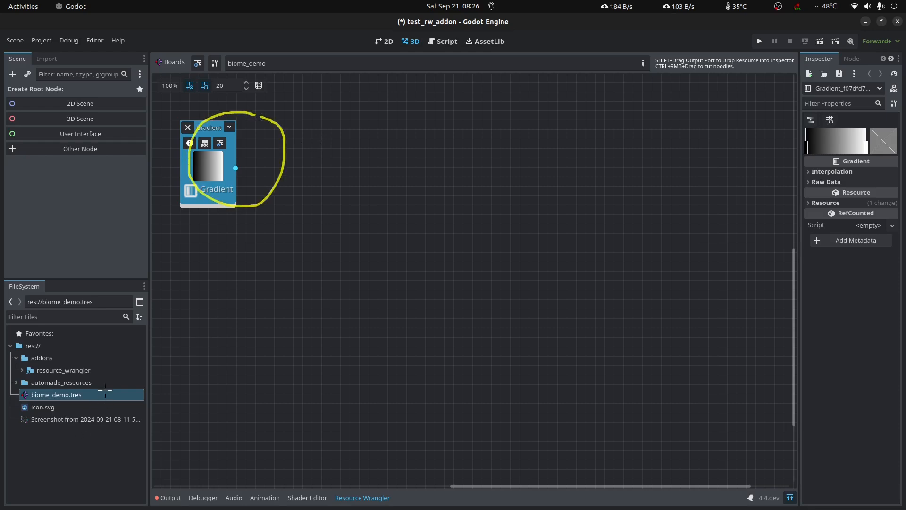
drag(119, 368, 96, 383)
key(shift+F9)
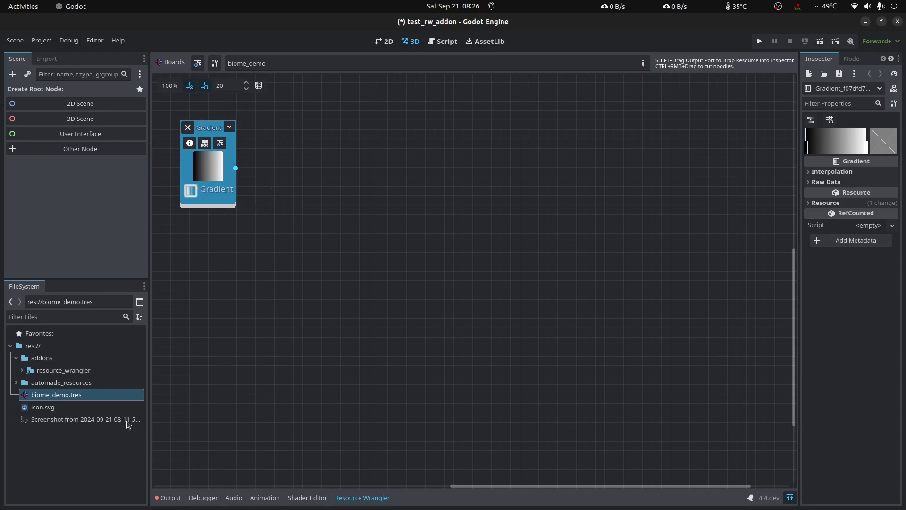
- Examine the Resource Wrangler section of the project settings, including the Automade Path, and close the settings
click(41, 41)
click(42, 56)
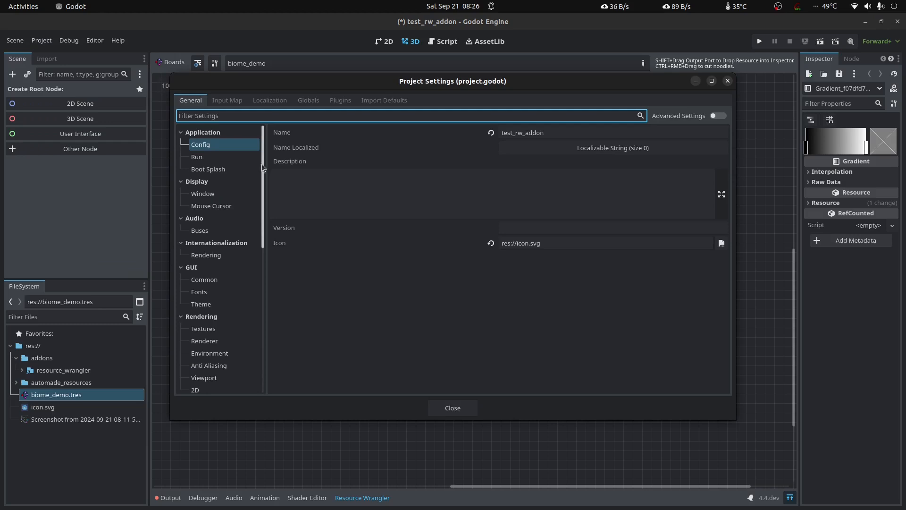
scroll(257, 332, down, 5)
scroll(257, 332, down, 2)
click(230, 384)
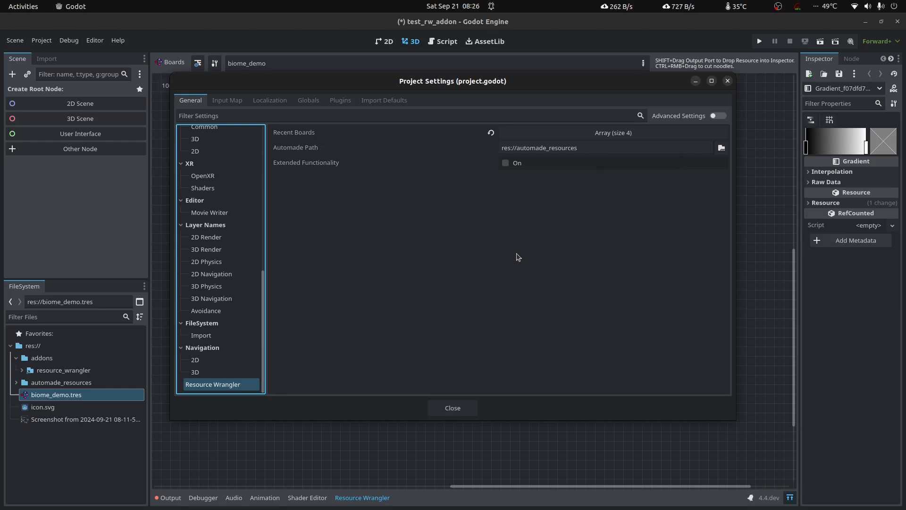
click(453, 408)
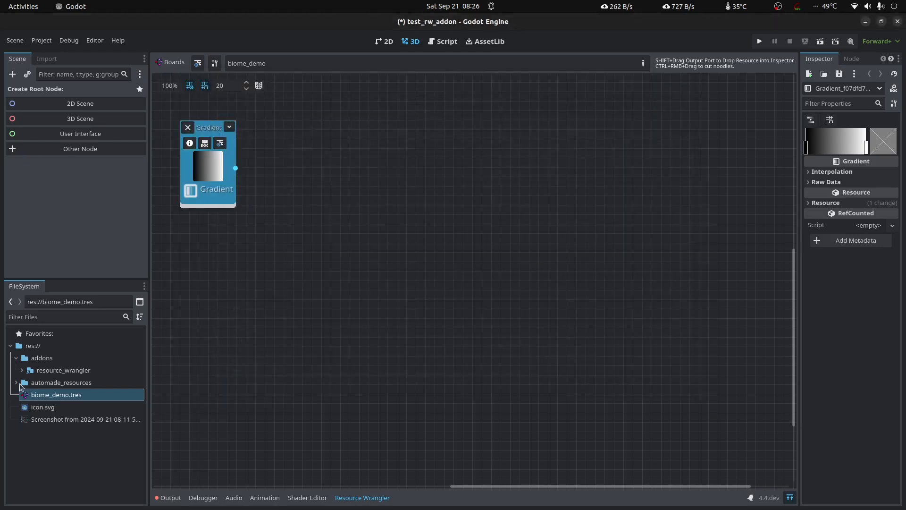
- Collapse the addons folder, expand automade_resources/resources and select the Gradient resource file inside it
click(16, 358)
click(16, 370)
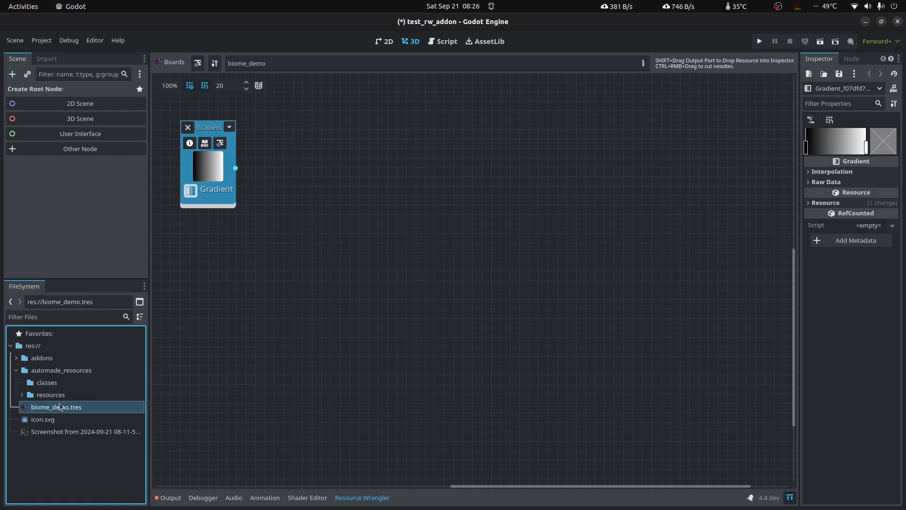
click(44, 395)
click(21, 395)
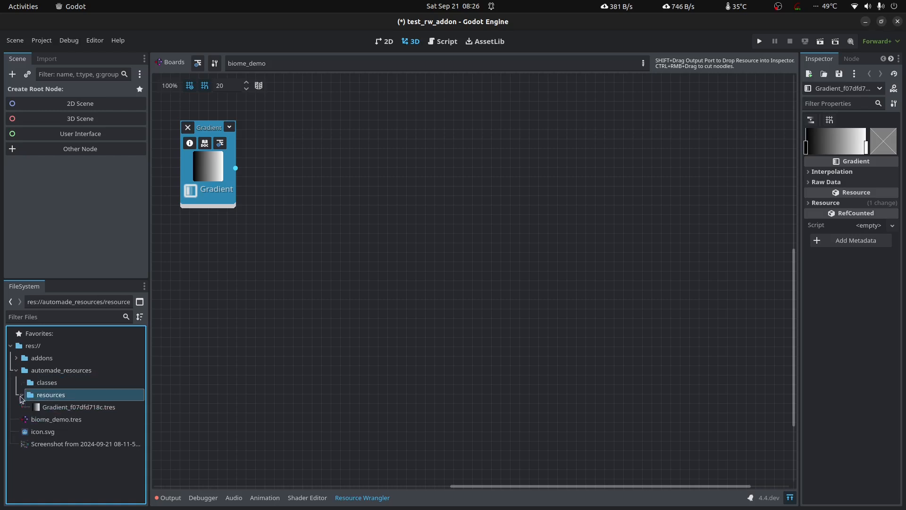
click(80, 408)
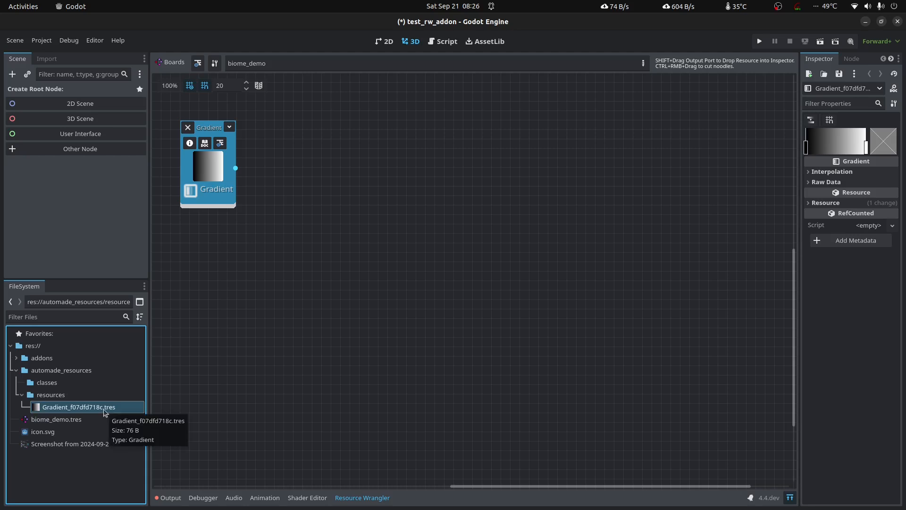
- Change the first color stop of the Gradient resource from black to a dark purple
click(228, 198)
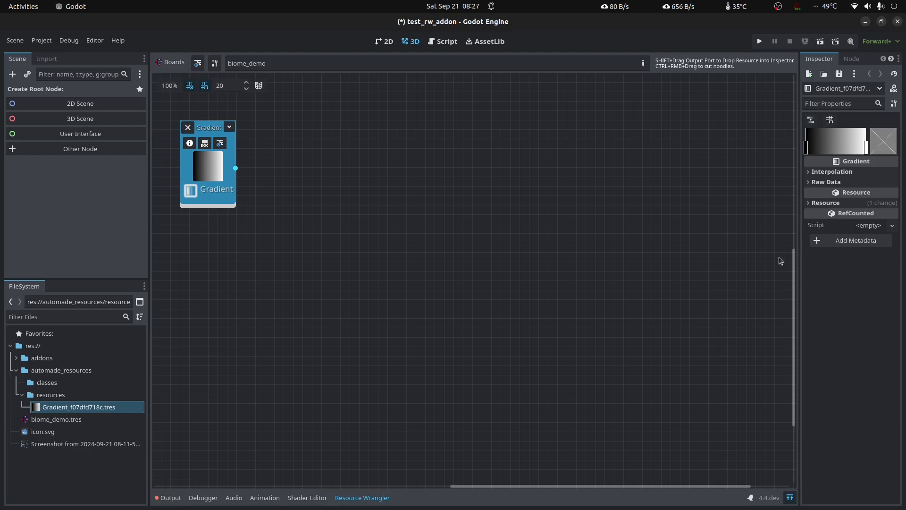
click(806, 147)
click(896, 144)
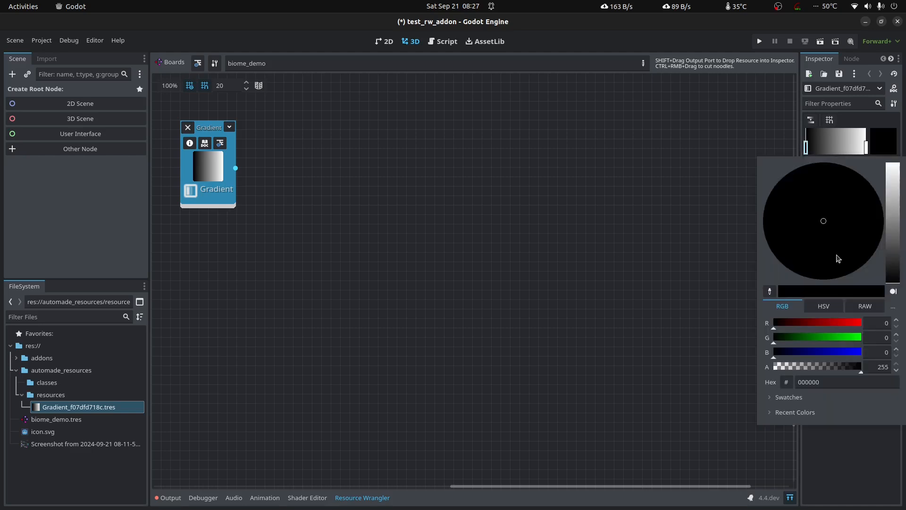
click(892, 237)
drag(844, 243, 825, 175)
click(415, 235)
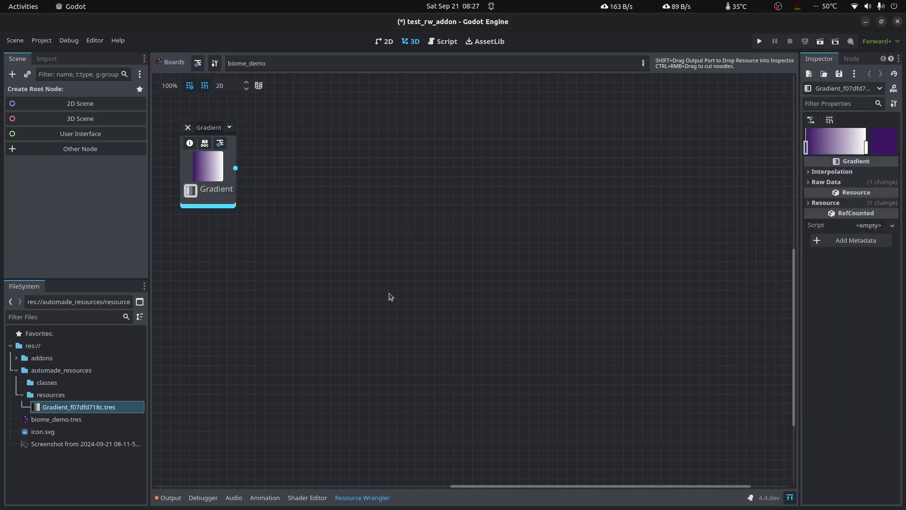
- Add a FastNoiseLite node to the board, place it directly below the Gradient node and set its frequency to 0.0803
right_click(319, 217)
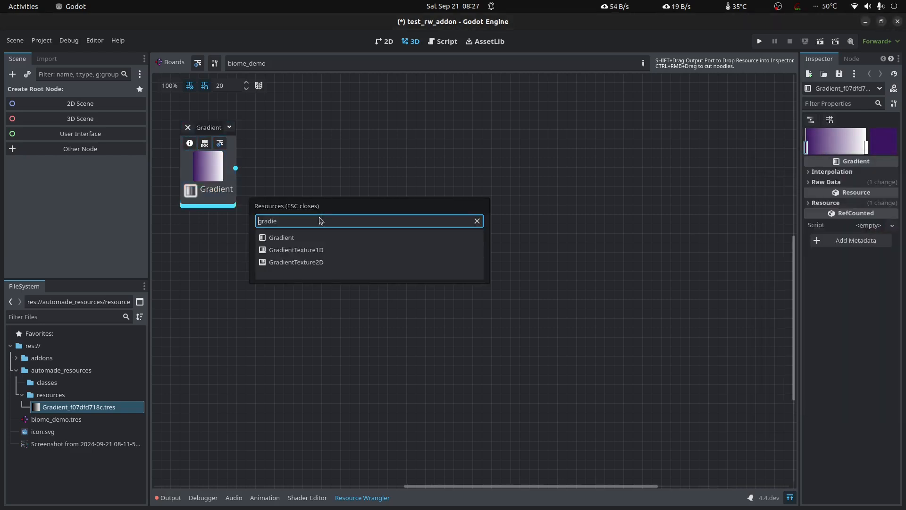
key(ctrl+a)
text(noise)
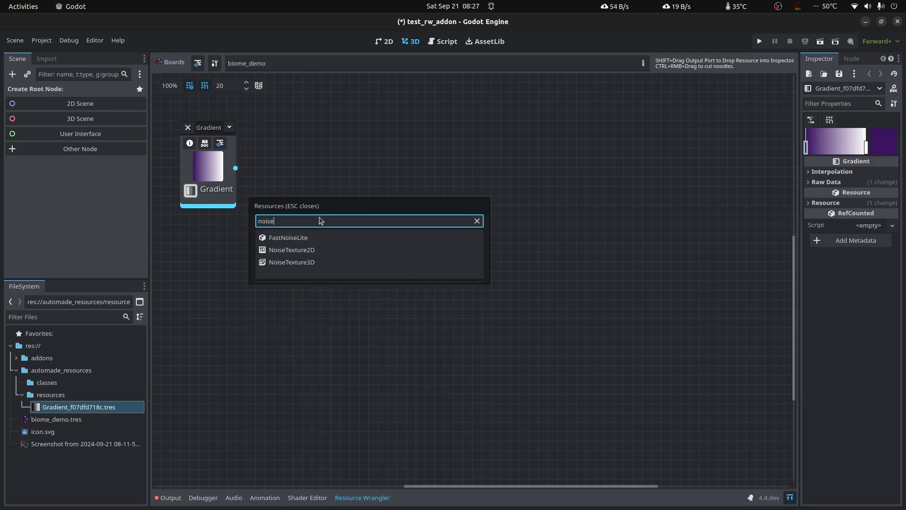
click(314, 237)
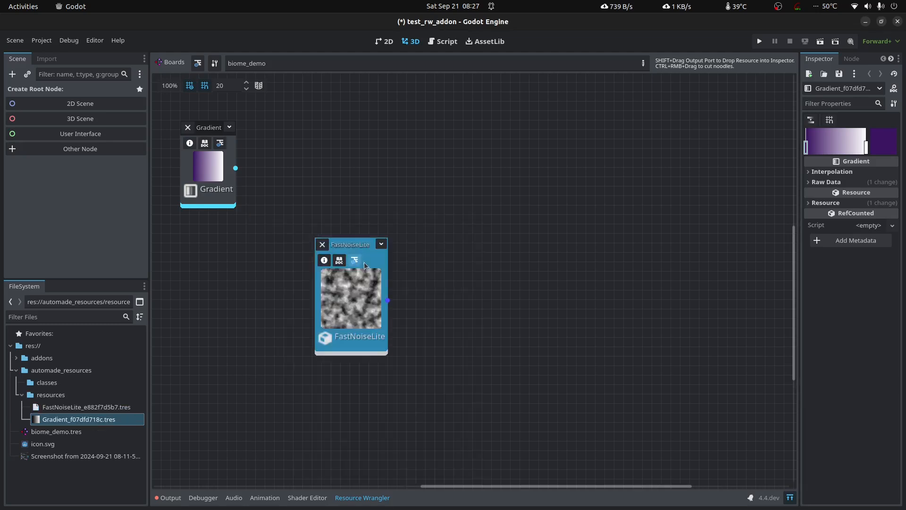
drag(366, 247, 231, 234)
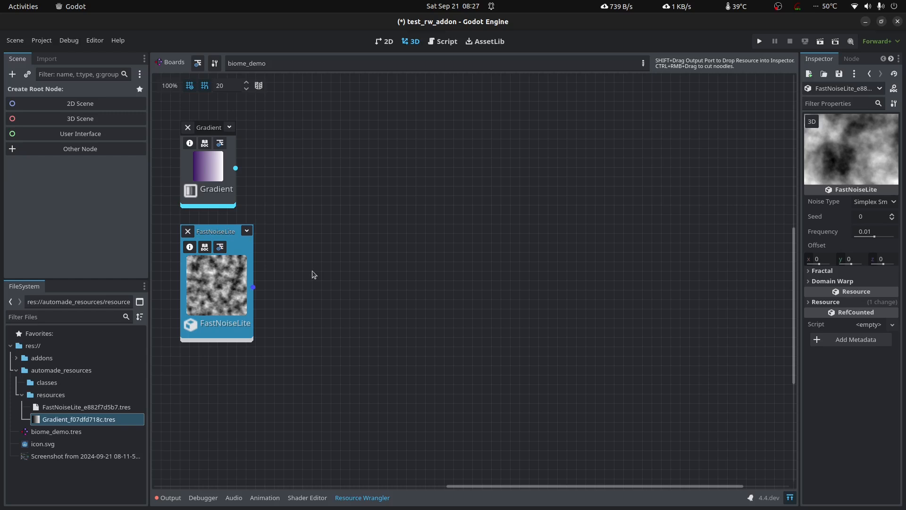
drag(873, 235, 883, 234)
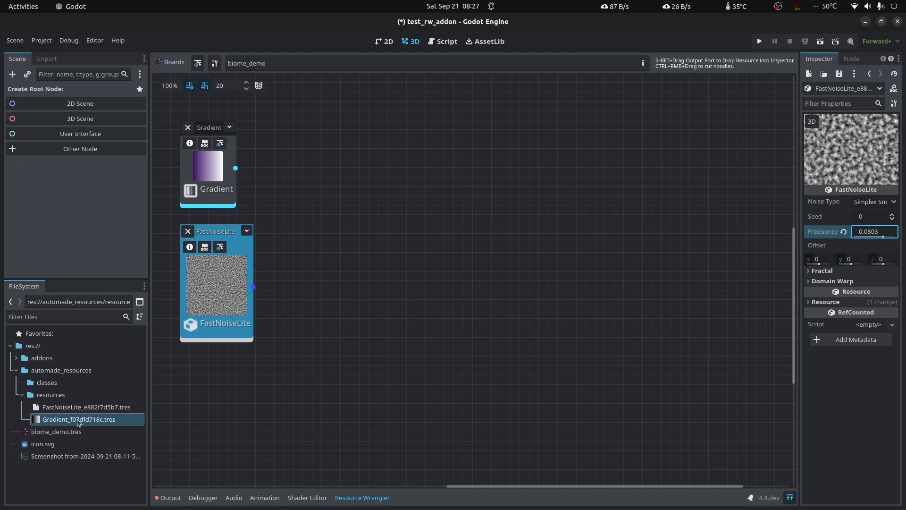
- Show the resources folder's contents as thumbnails in an enlarged, split file browser and select the FastNoiseLite file
click(37, 397)
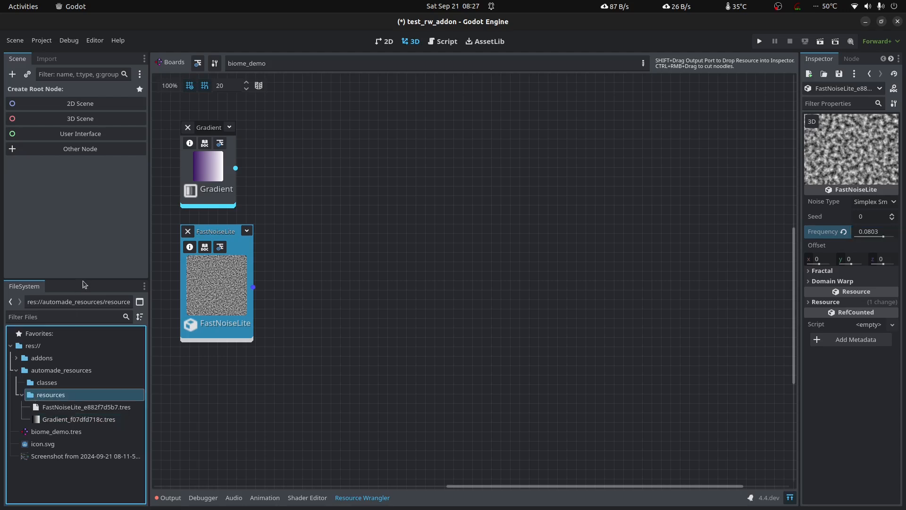
drag(86, 282, 86, 234)
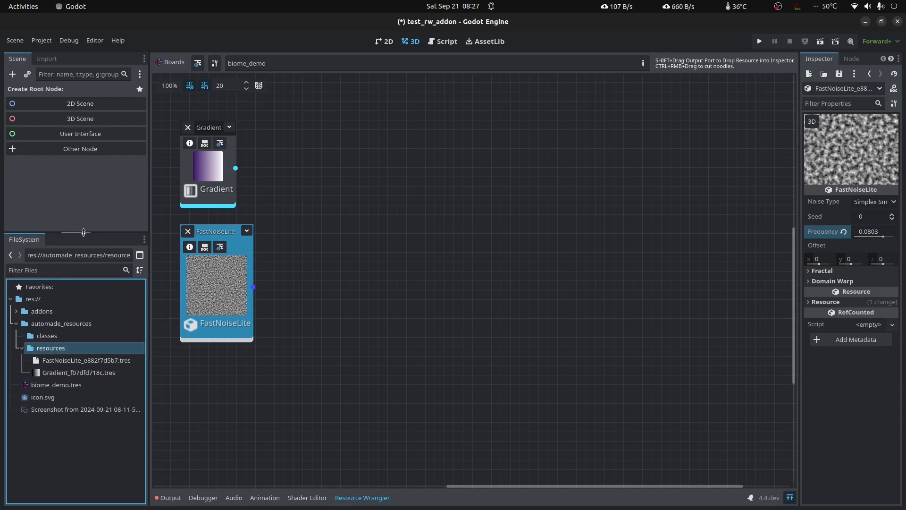
click(140, 391)
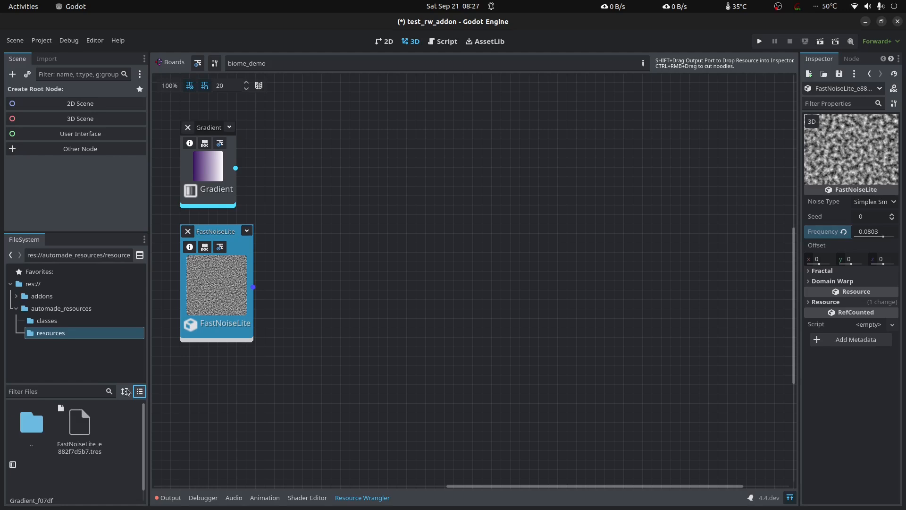
drag(76, 384, 75, 340)
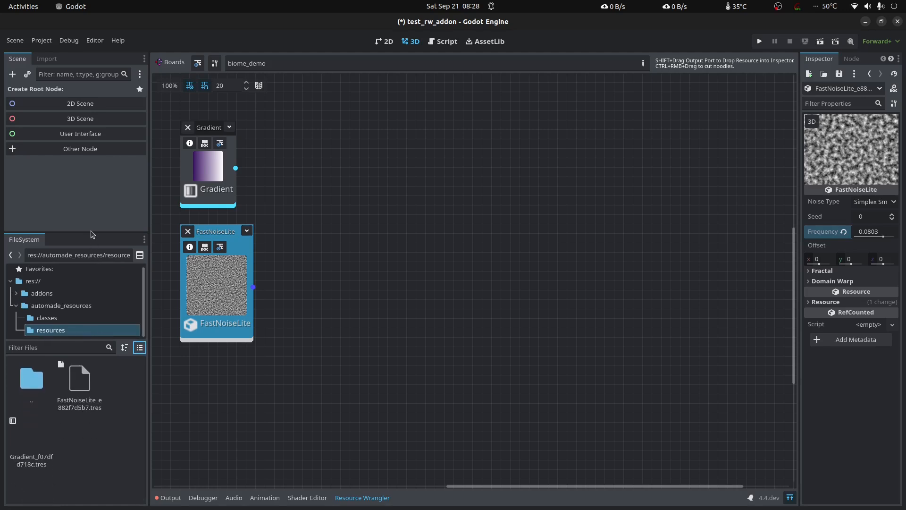
drag(92, 234, 92, 146)
click(91, 431)
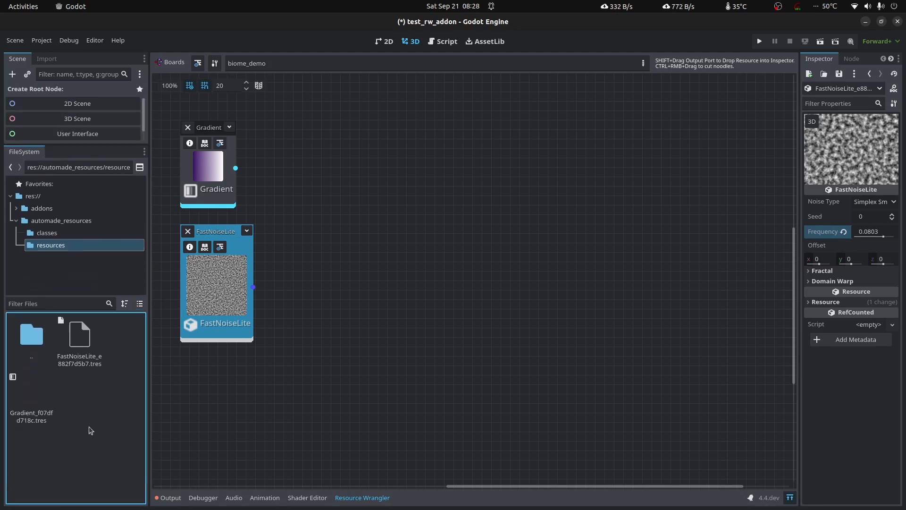
click(80, 335)
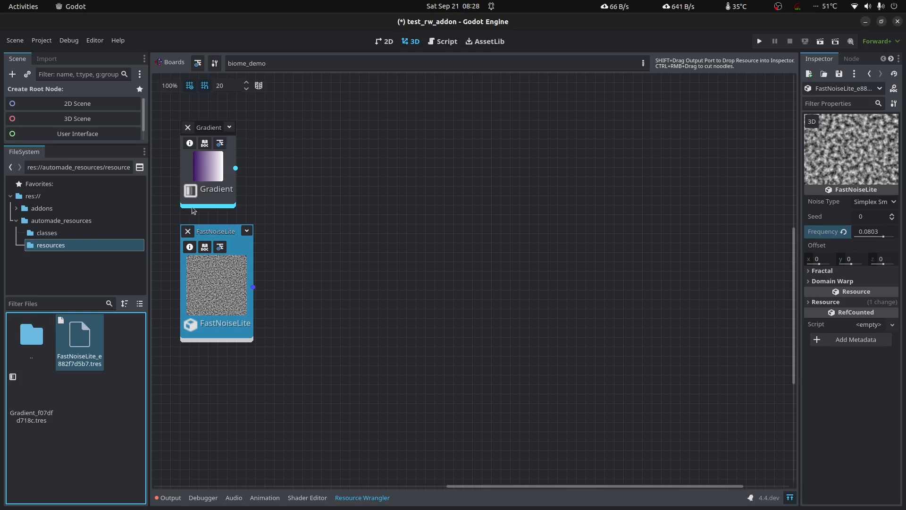
- Add a GradientTexture2D node beside the Gradient node and connect the Gradient's output to its gradient input
mouse_move(237, 171)
mouse_down()
mouse_move(275, 174)
mouse_move(350, 145)
mouse_up()
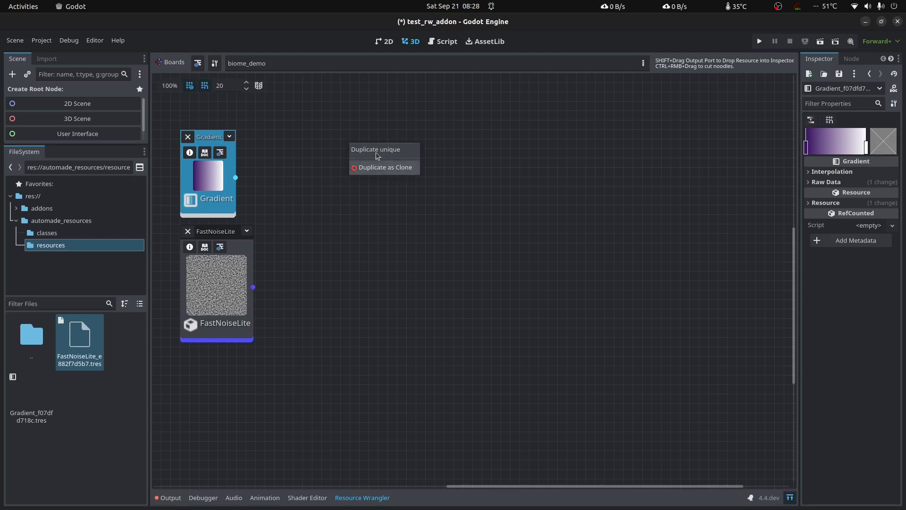
click(311, 189)
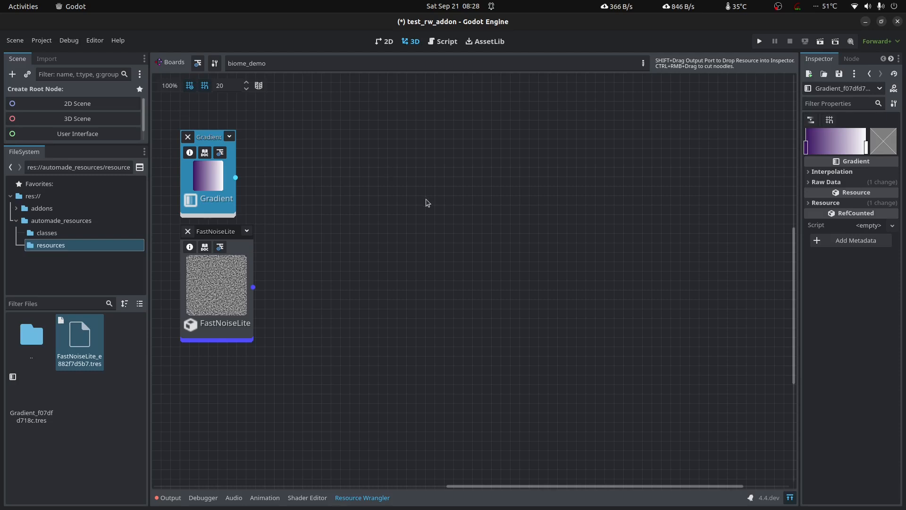
right_click(409, 177)
double_click(413, 177)
text(gradi)
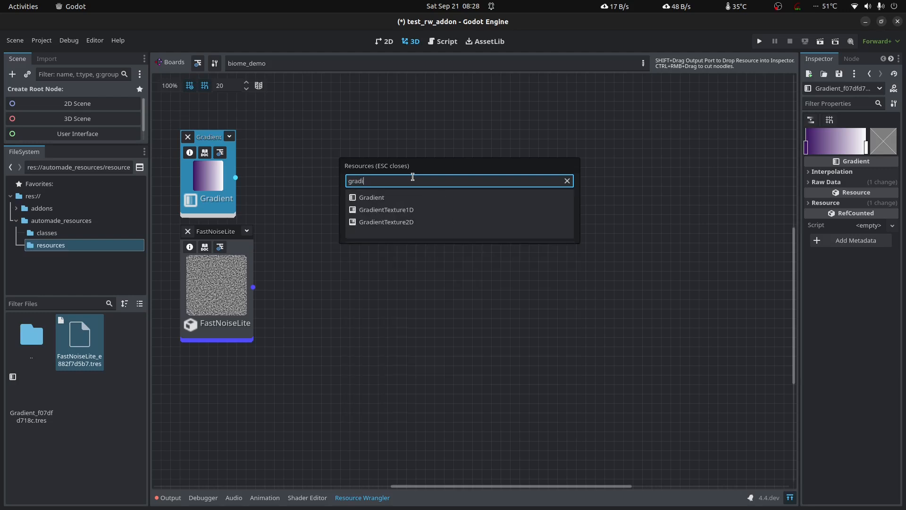
click(415, 224)
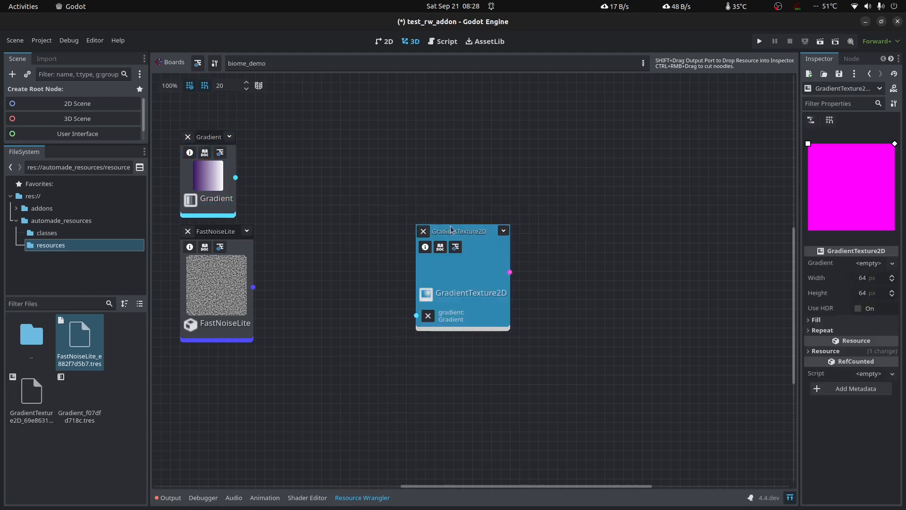
drag(404, 170, 319, 104)
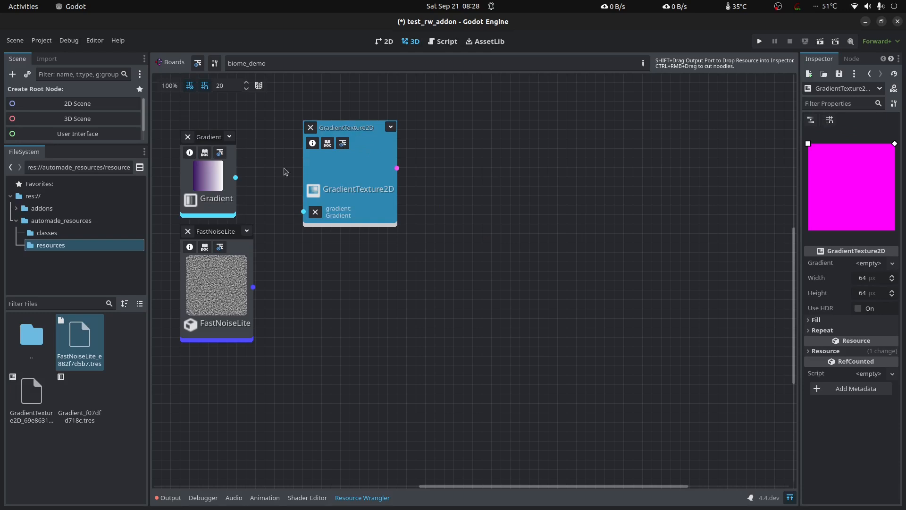
drag(236, 178, 303, 211)
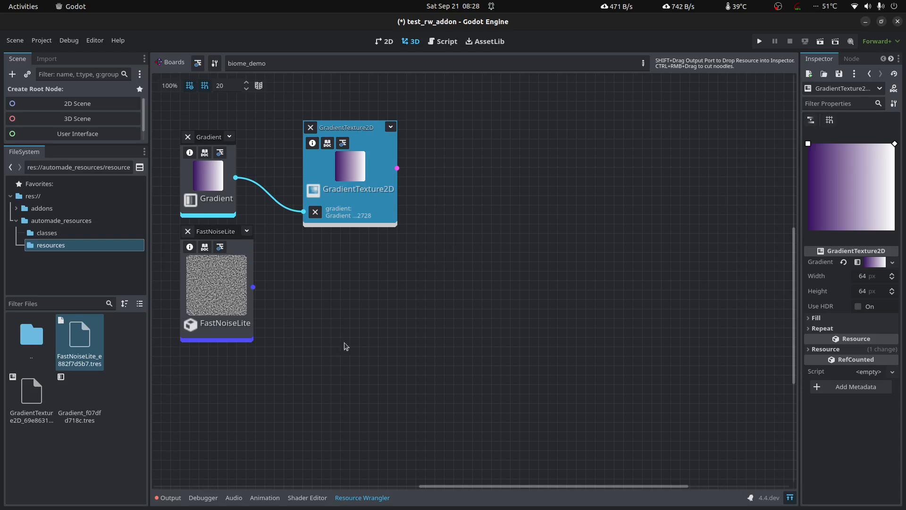
- Move the GradientTexture2D node farther from the Gradient node and remove the Gradient node from the board
drag(344, 127, 383, 125)
mouse_move(210, 137)
mouse_down()
mouse_move(238, 138)
mouse_move(218, 141)
mouse_up()
click(206, 138)
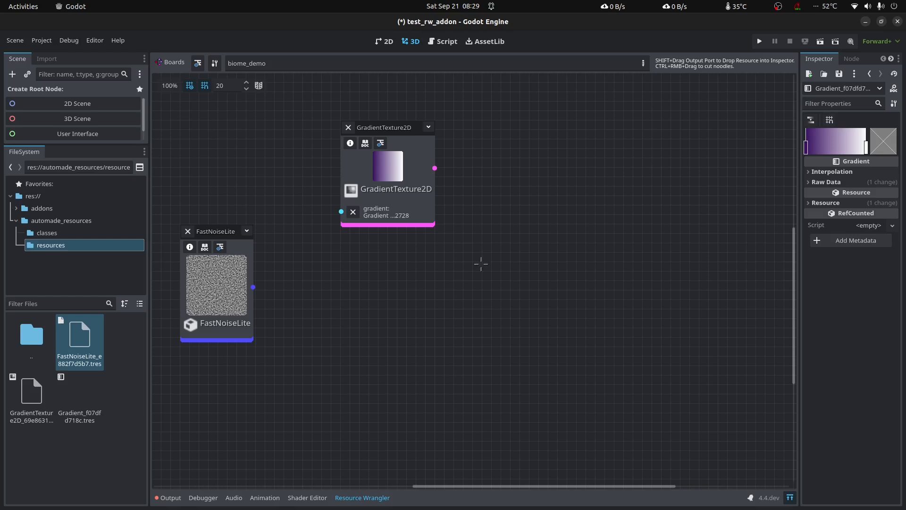
- Select the GradientTexture2D node and examine its gradient reference up close and in a widened inspector
mouse_move(374, 195)
mouse_down()
mouse_move(359, 238)
mouse_move(382, 194)
mouse_up()
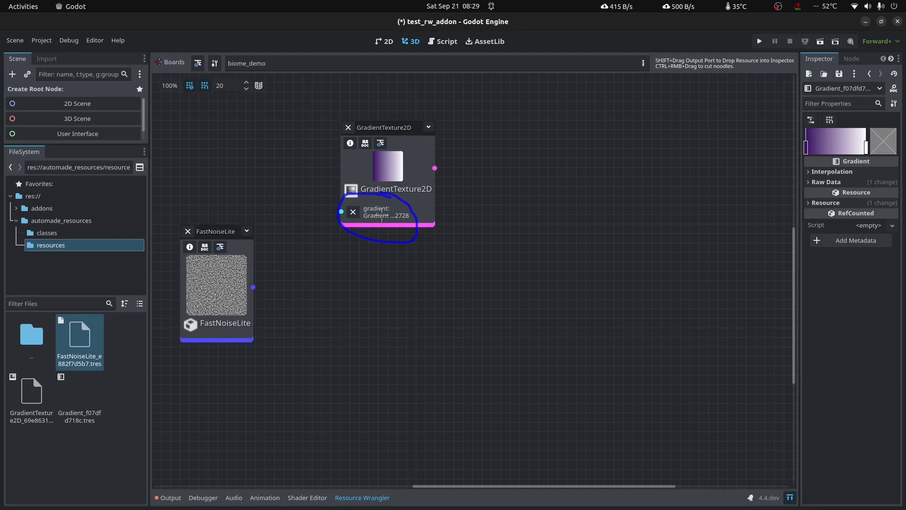
scroll(385, 252, up, 5)
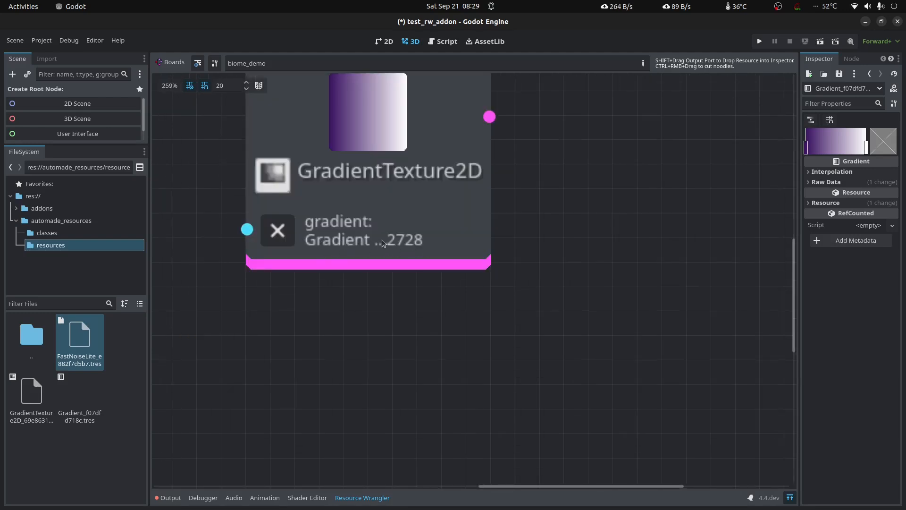
click(465, 232)
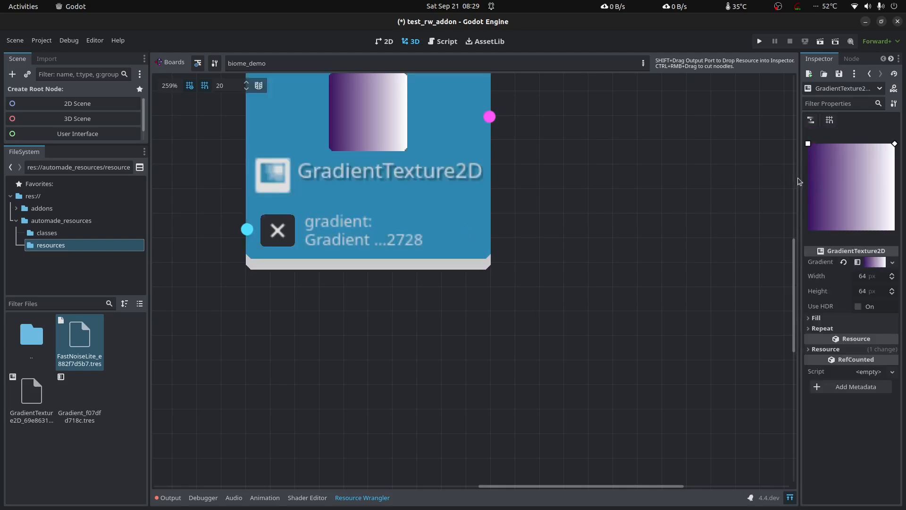
drag(800, 178, 680, 181)
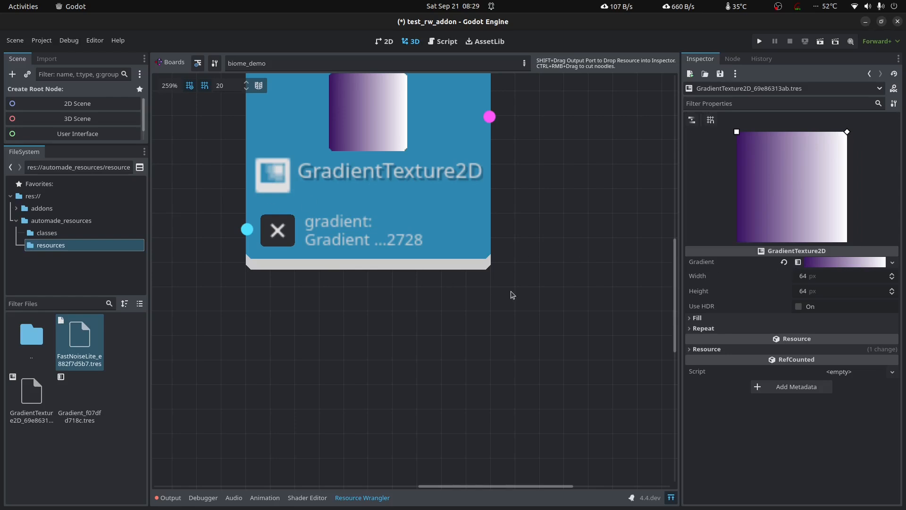
scroll(512, 295, down, 6)
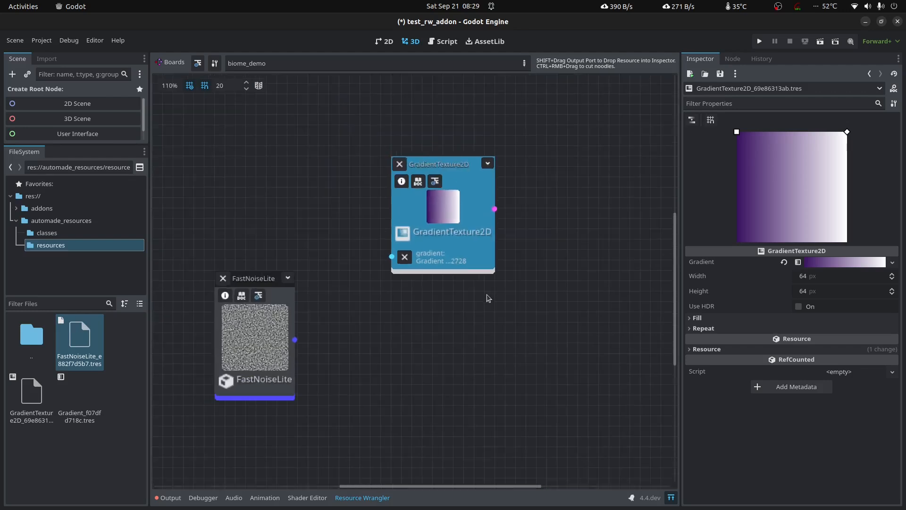
- Bring the Gradient node back out of the GradientTexture2D's gradient input, place it above FastNoiseLite and move the texture node closer
drag(409, 266, 283, 187)
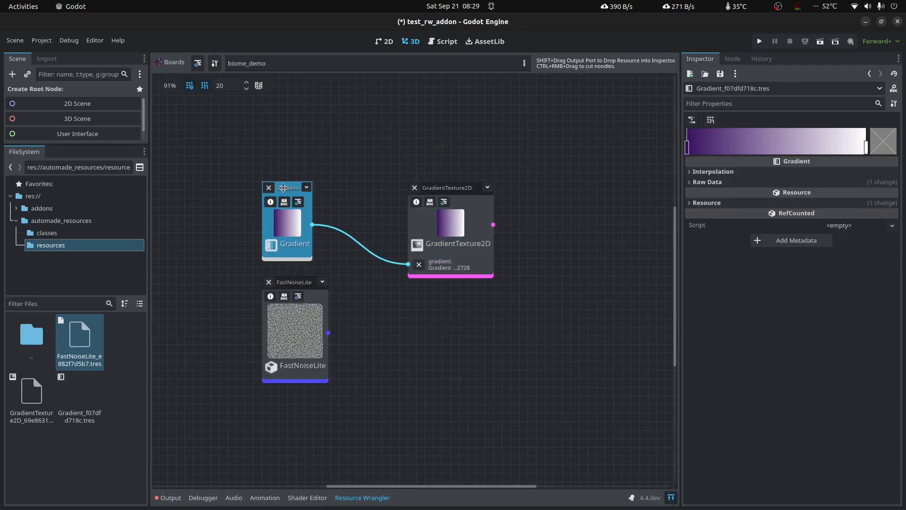
drag(430, 188, 398, 179)
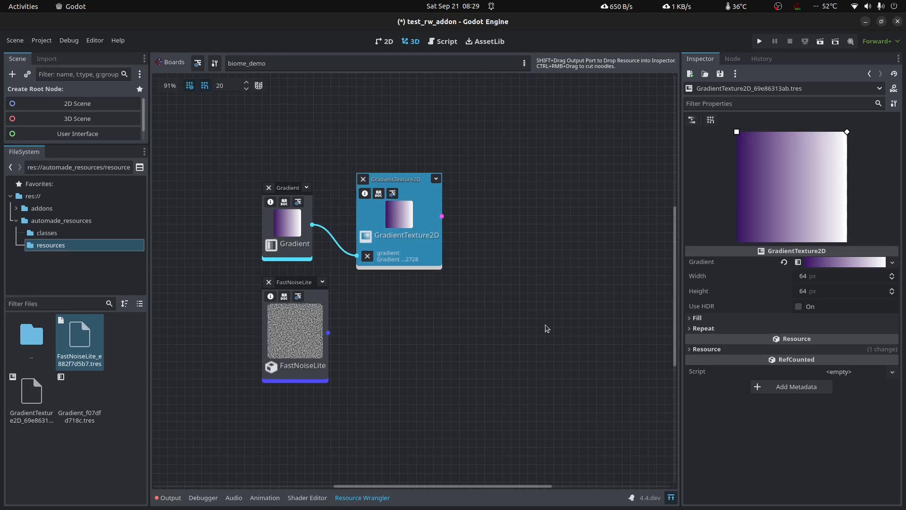
middle_drag(545, 325, 463, 309)
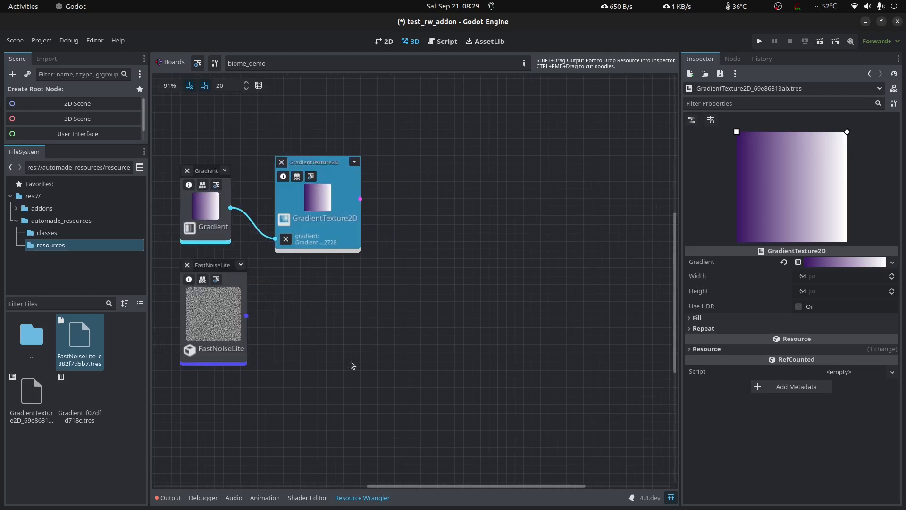
- Add a Mix (rwtexMix) node beside the GradientTexture2D node and narrow the inspector to give the board more room
right_click(449, 191)
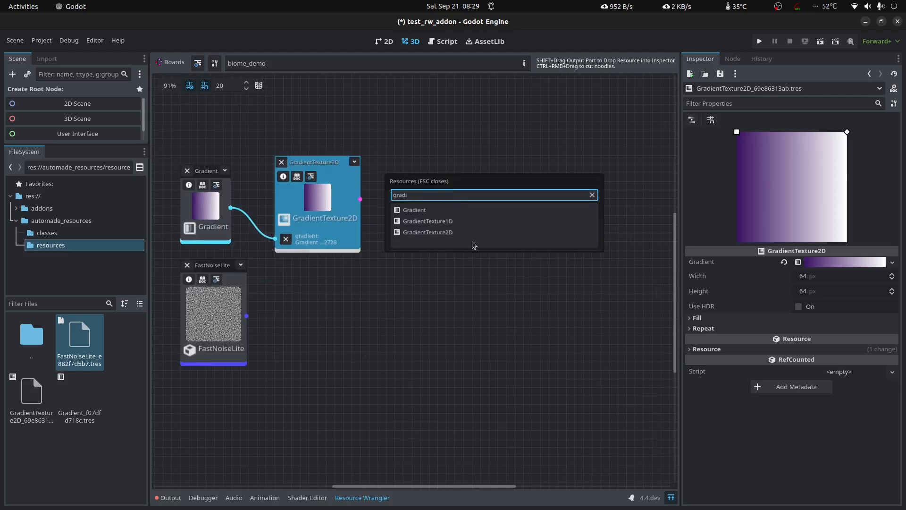
key(ctrl+a)
text(mix)
double_click(428, 210)
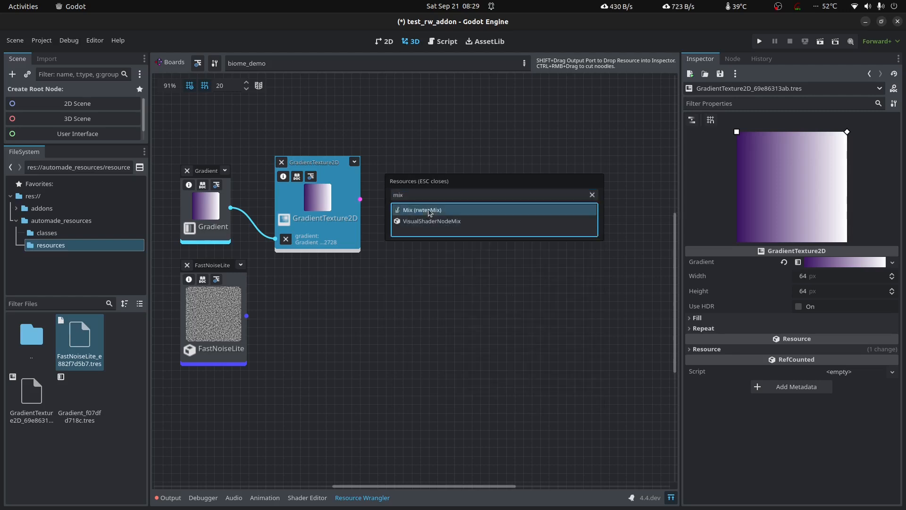
drag(462, 213, 448, 206)
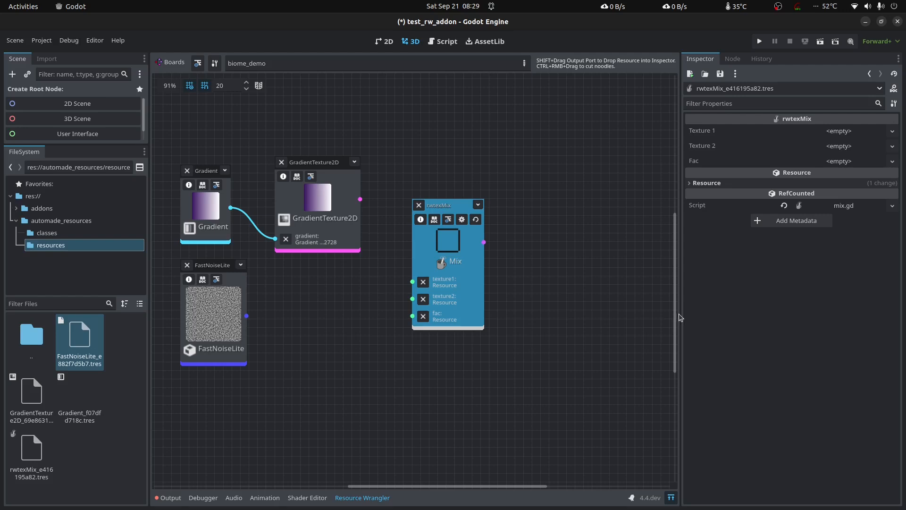
drag(679, 313, 770, 313)
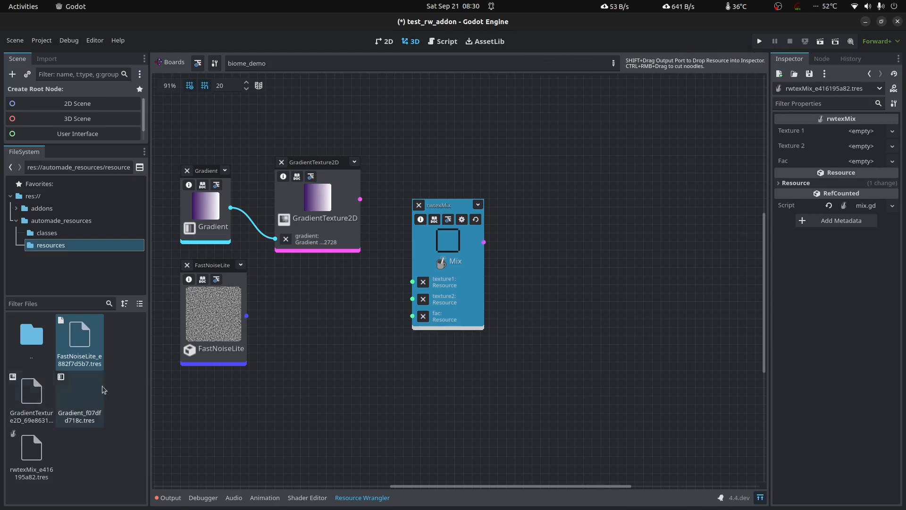
scroll(530, 242, up, 1)
scroll(530, 242, up, 1)
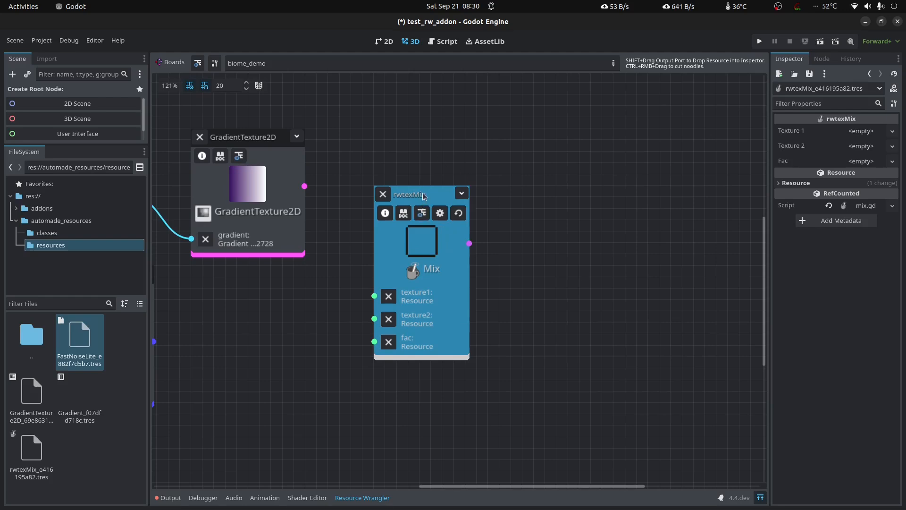
drag(422, 195, 445, 195)
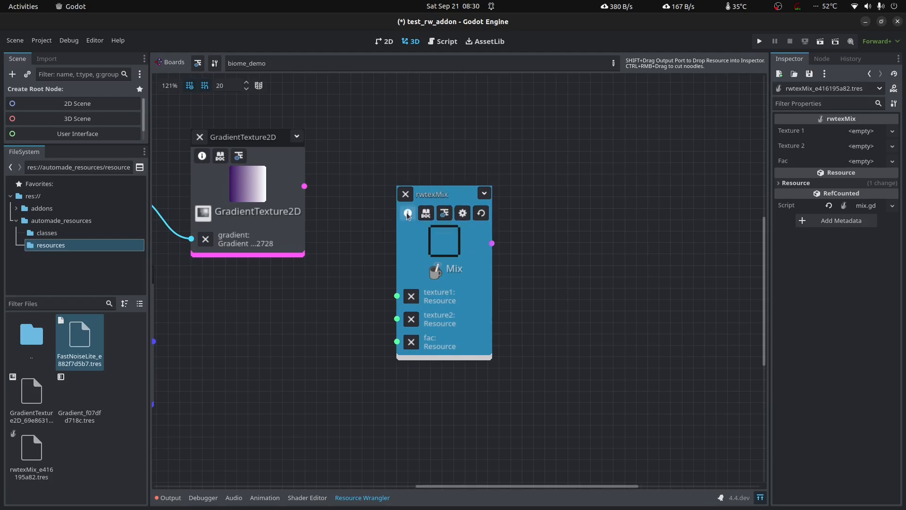
- Expand the Mix node's info section, examine its details and comments field, and collapse the section again
click(407, 213)
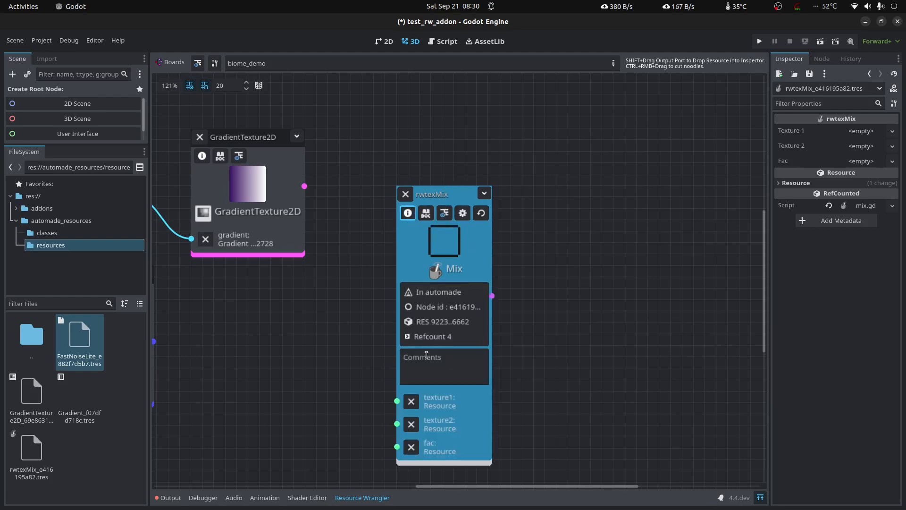
click(480, 368)
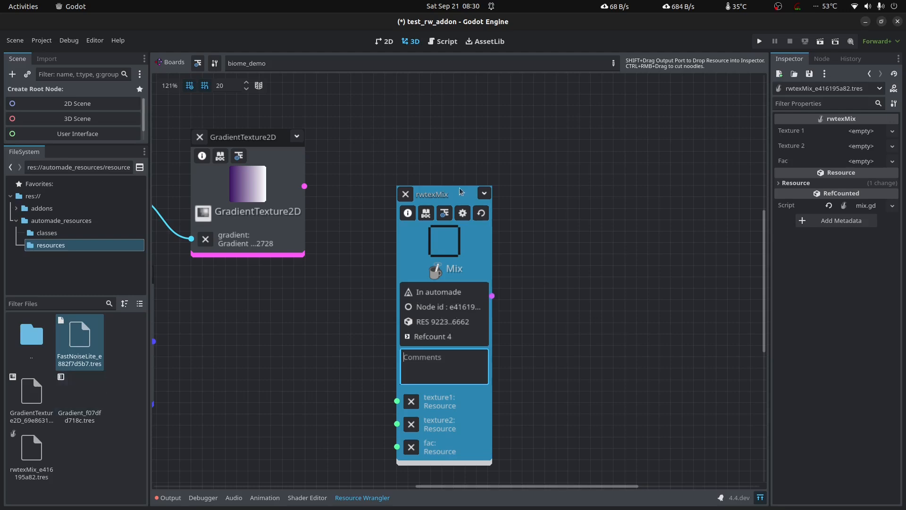
drag(456, 193, 445, 171)
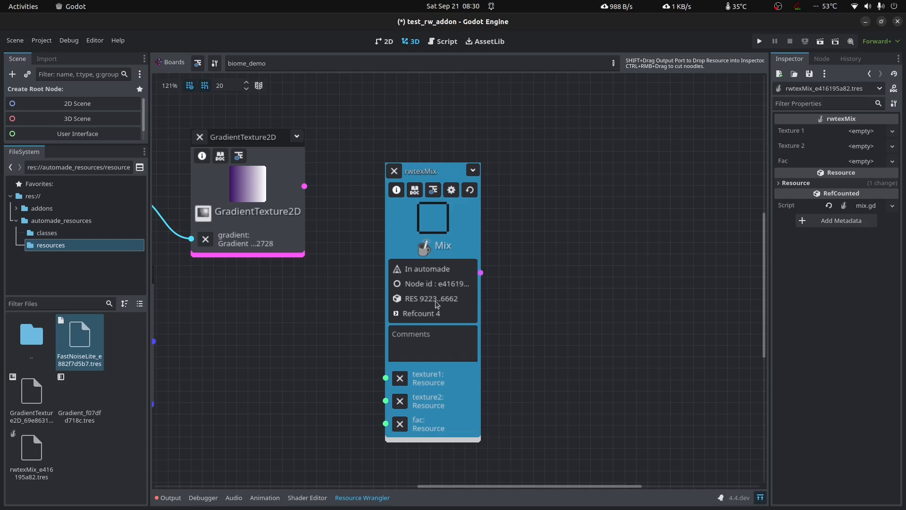
drag(437, 174, 437, 163)
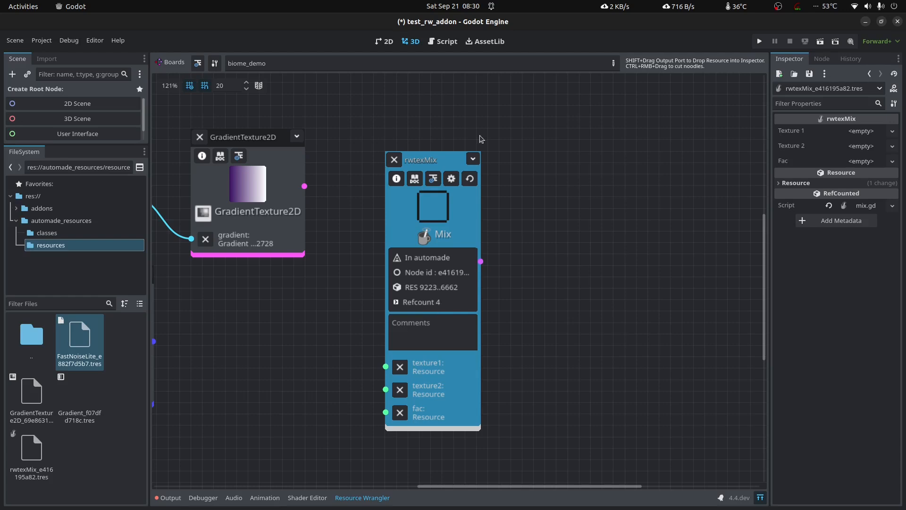
mouse_move(449, 160)
mouse_down()
mouse_move(455, 152)
mouse_move(450, 159)
mouse_up()
click(396, 179)
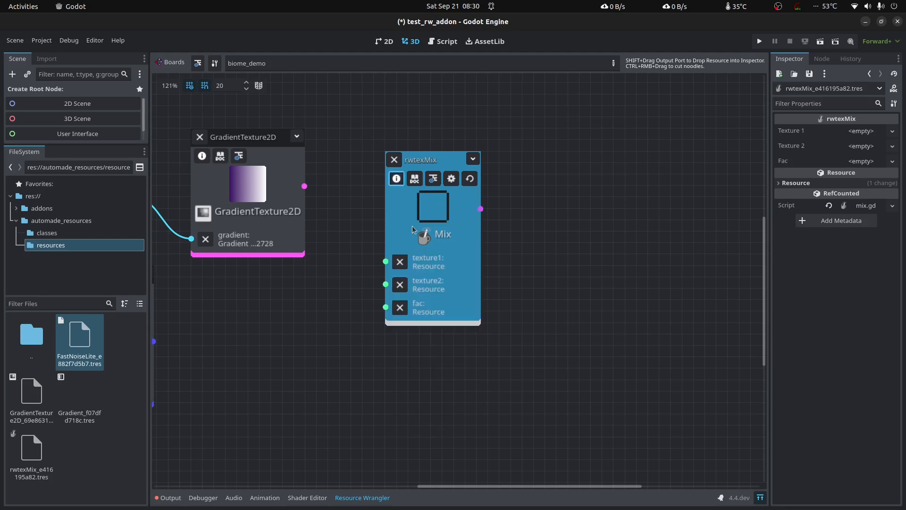
- Open the rwtexMix class documentation from the Mix node, shrink the board to share the window, and read the description
click(415, 179)
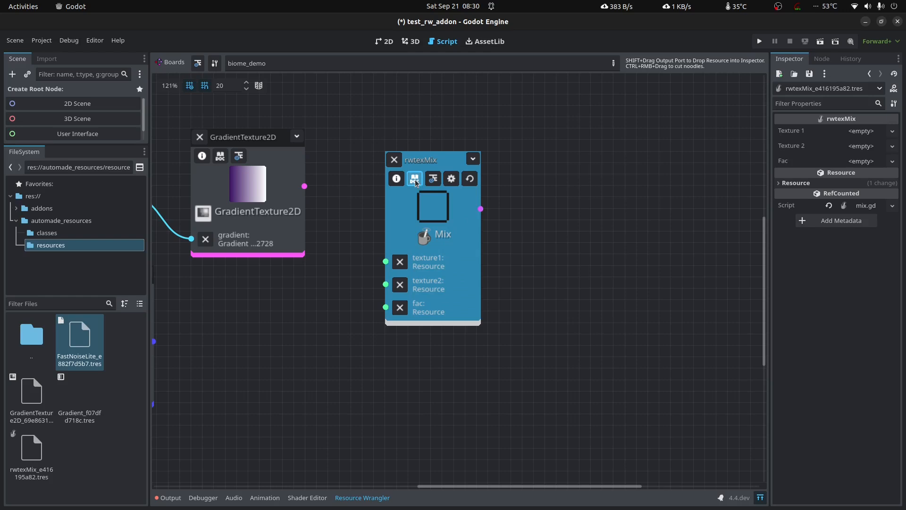
click(760, 498)
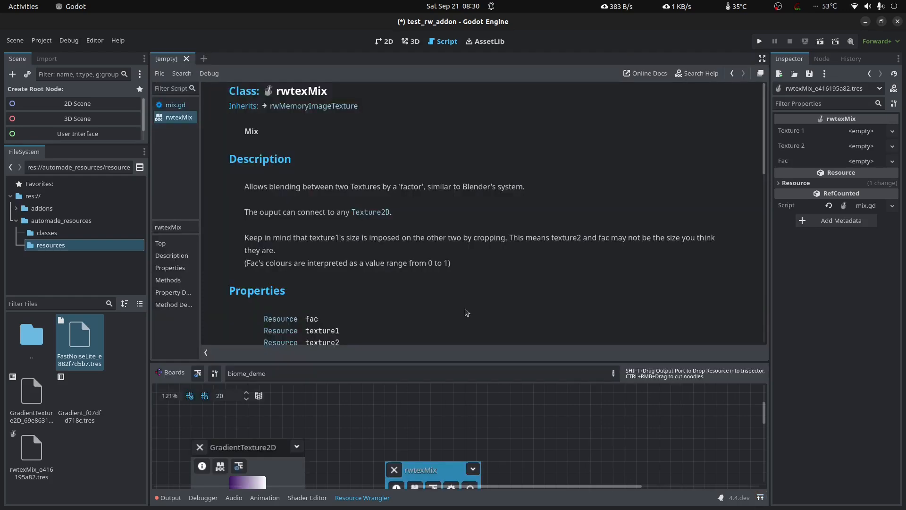
drag(480, 361, 480, 303)
middle_drag(531, 425, 530, 358)
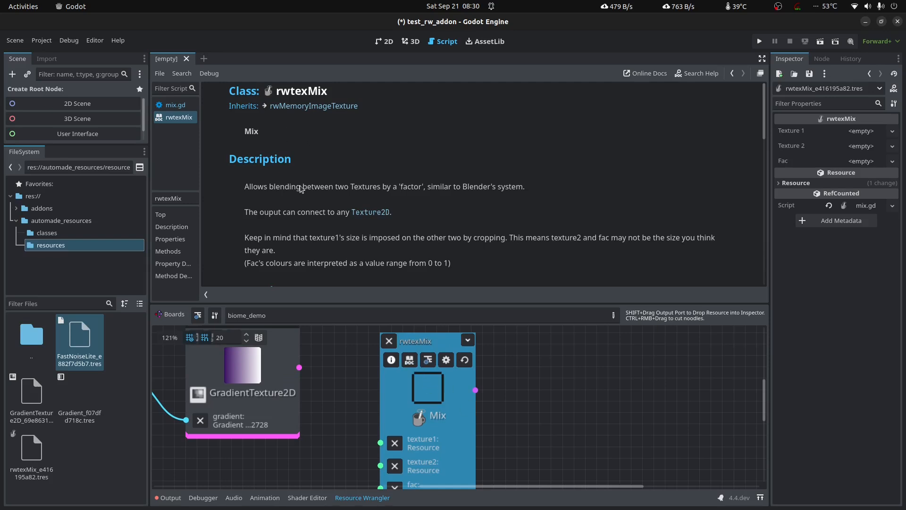
scroll(302, 188, down, 1)
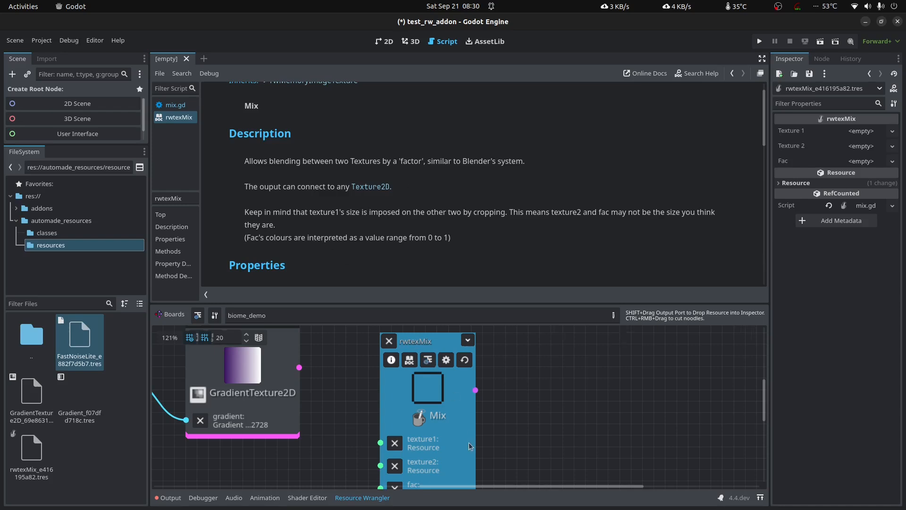
scroll(470, 444, down, 1)
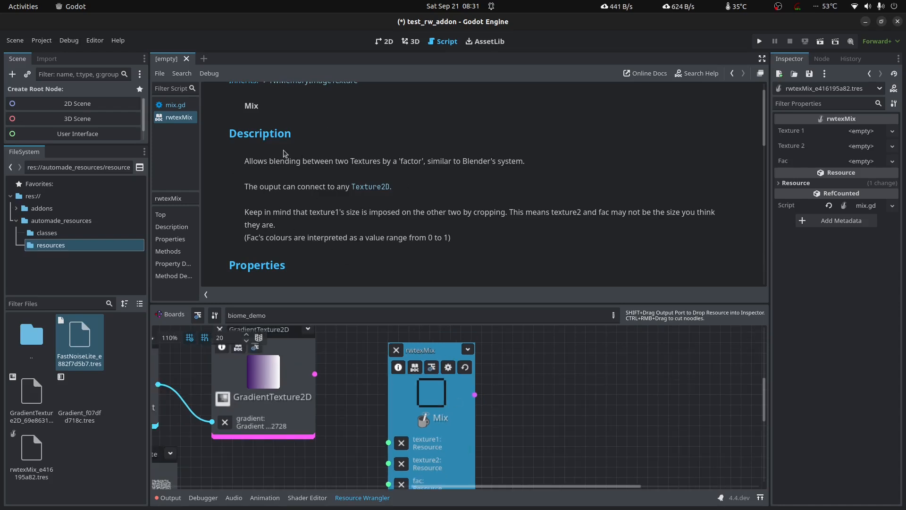
- Locate the Mix node's rwtexMix resource file in the file browser
click(432, 370)
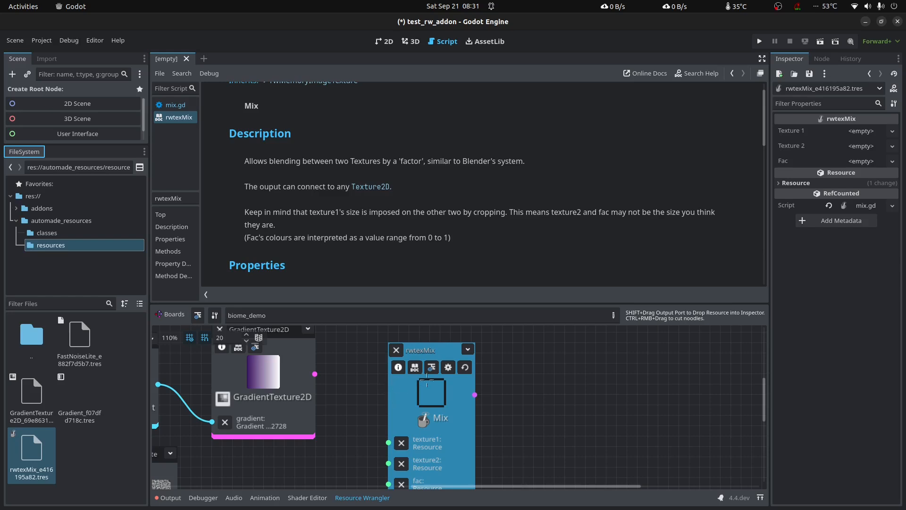
mouse_move(432, 369)
mouse_down()
mouse_move(51, 456)
mouse_move(72, 462)
mouse_up()
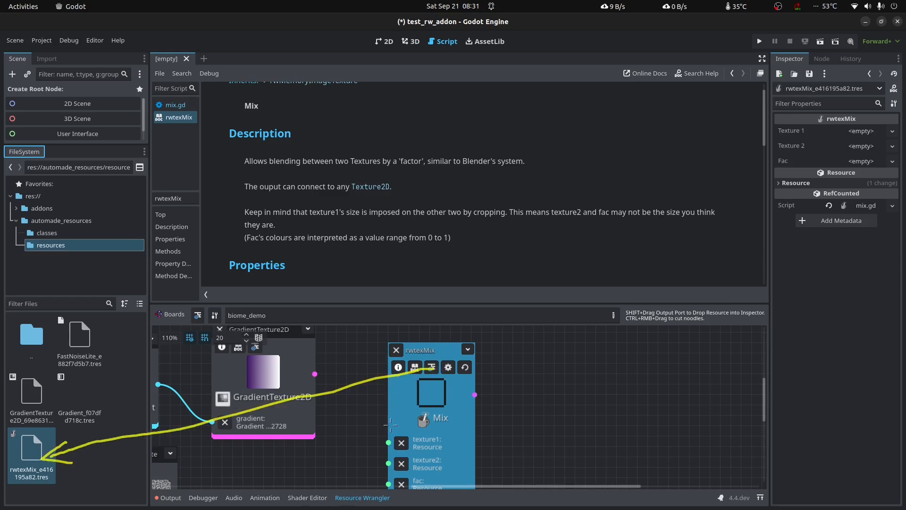
key(F9)
key(shift+F9)
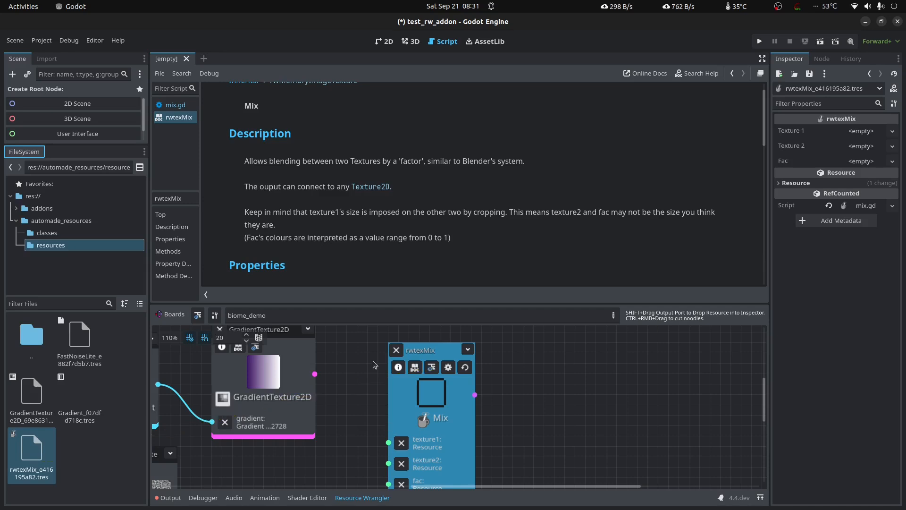
- Open the Mix node's source script, mix.gd, in the script editor
key(F9)
key(shift+F9)
click(448, 368)
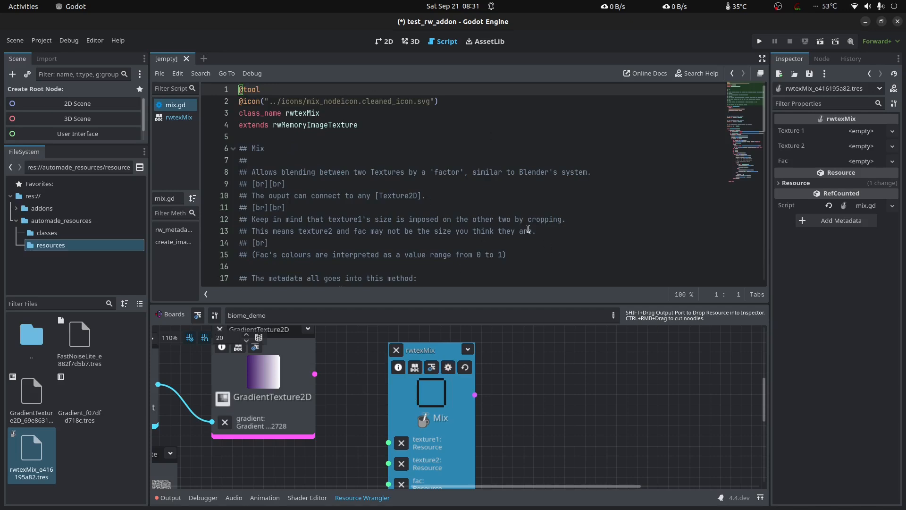
- Give the mix.gd script the full window in distraction-free mode with the board hidden, and enlarge its code to 193 %
drag(539, 303, 539, 390)
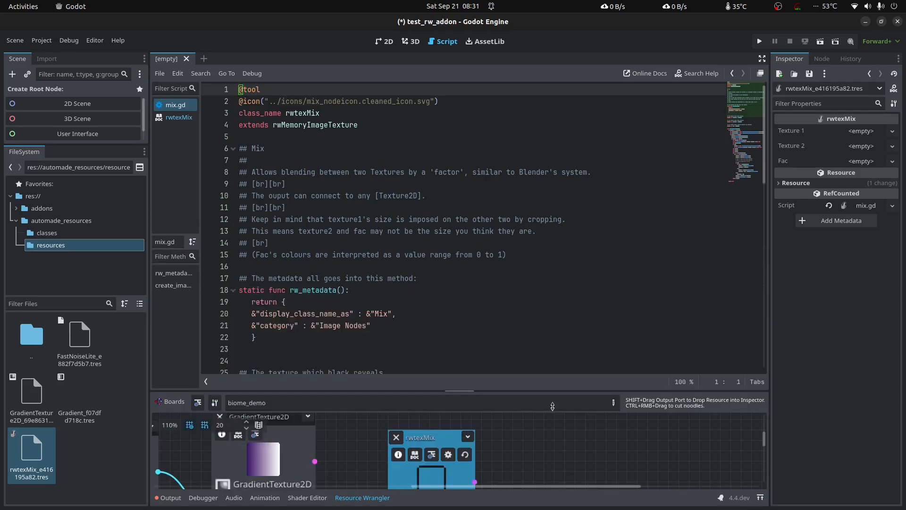
ctrl+scroll(481, 243, up, 1)
ctrl+scroll(481, 242, up, 4)
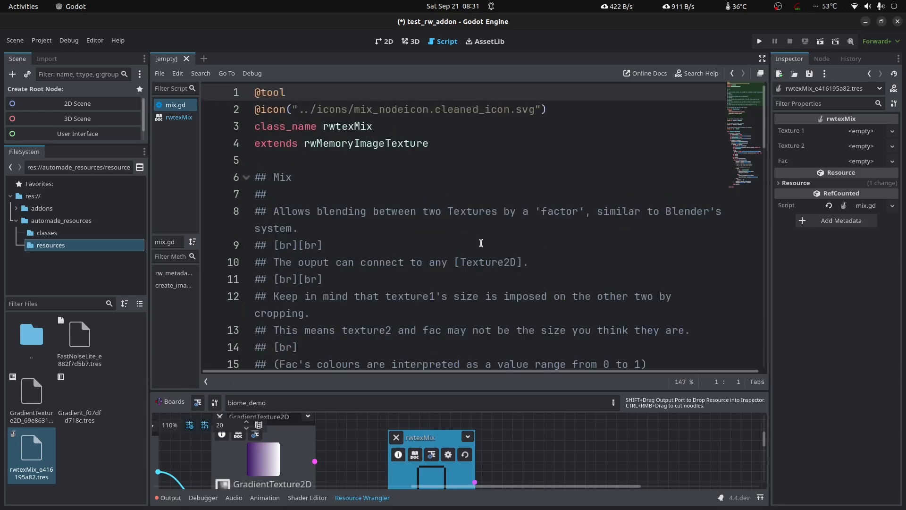
ctrl+scroll(480, 242, up, 5)
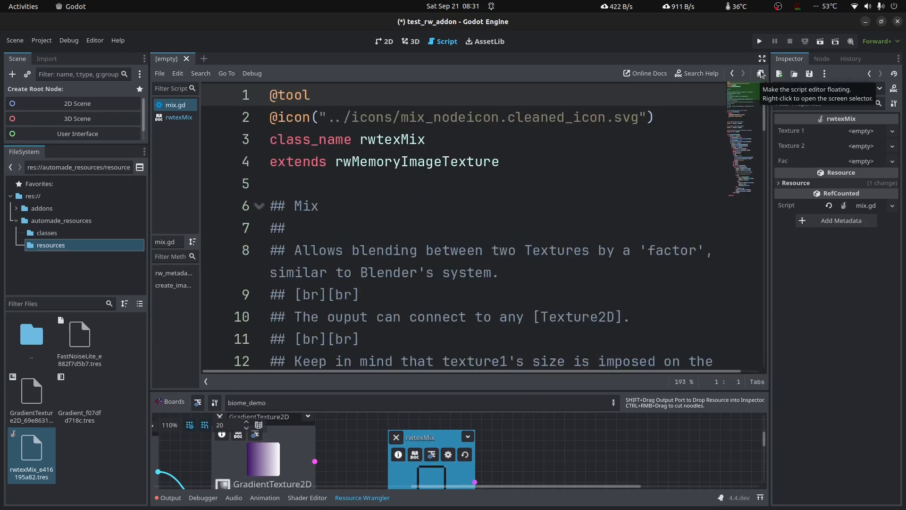
click(761, 58)
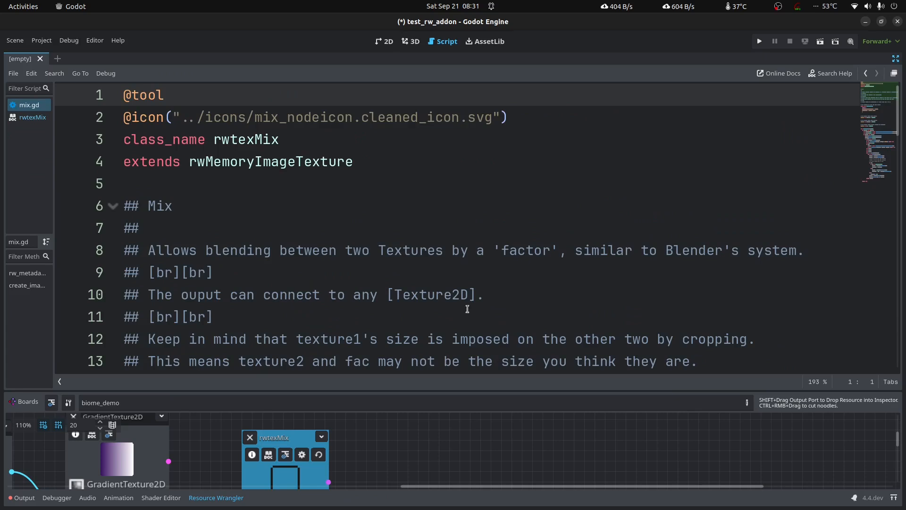
click(224, 499)
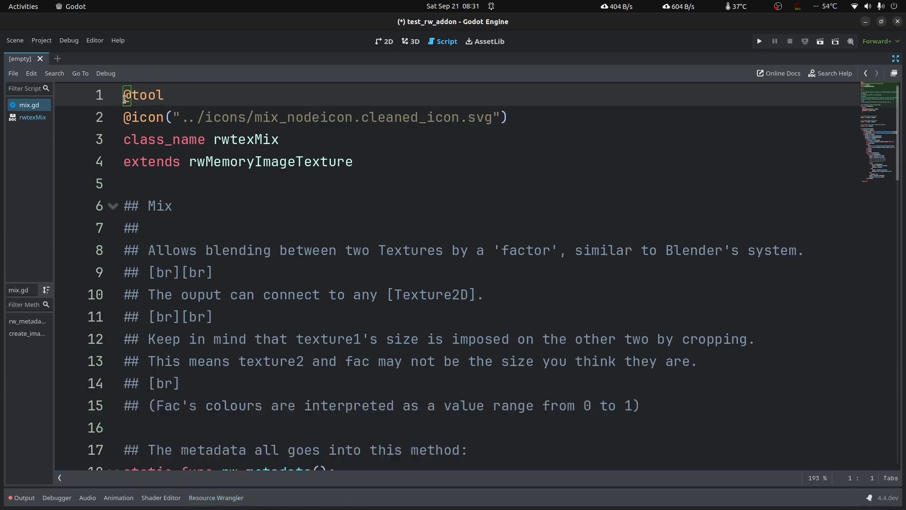
- Examine the header of mix.gd: the tool and icon annotations, the rwtexMix class name and the rwMemoryImageTexture base class
double_click(128, 100)
click(143, 120)
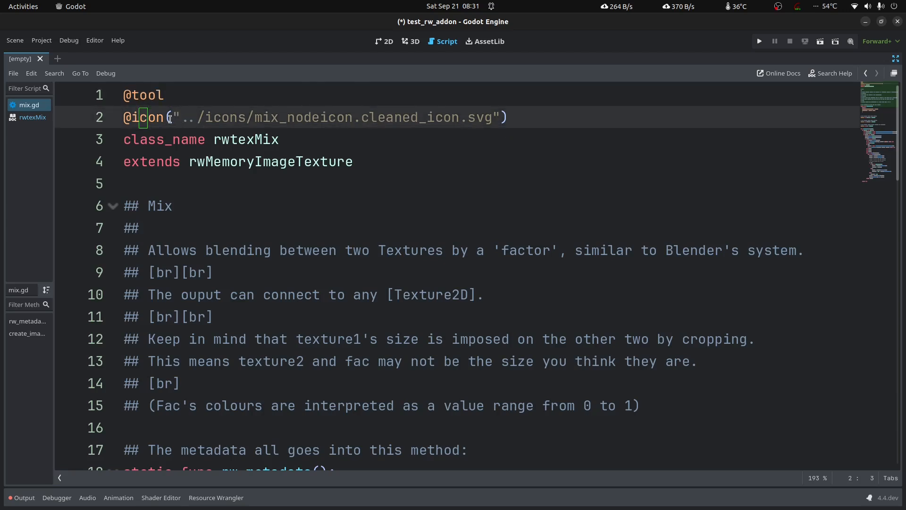
drag(172, 118, 204, 118)
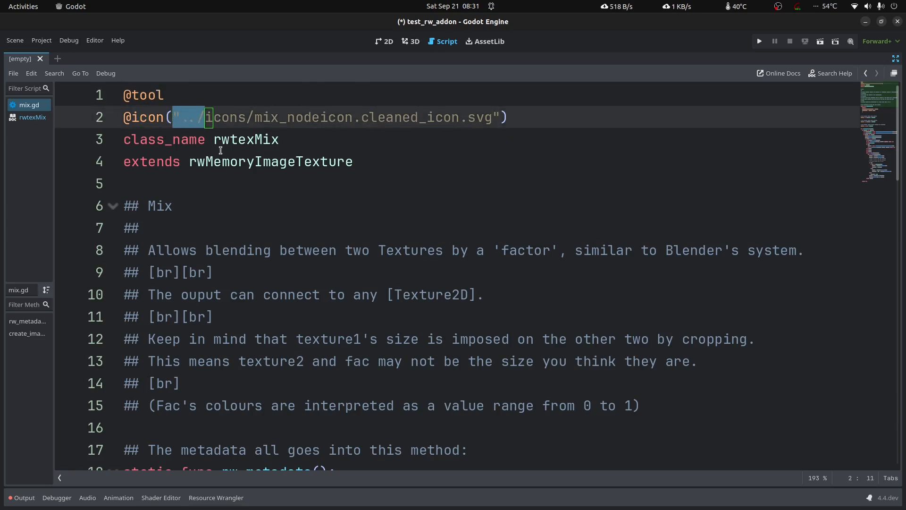
key(ctrl+Right)
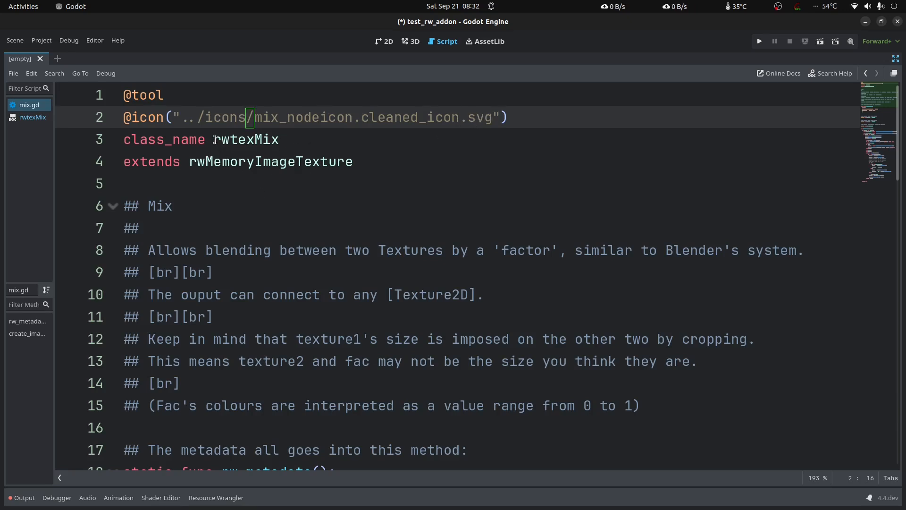
drag(213, 139, 230, 139)
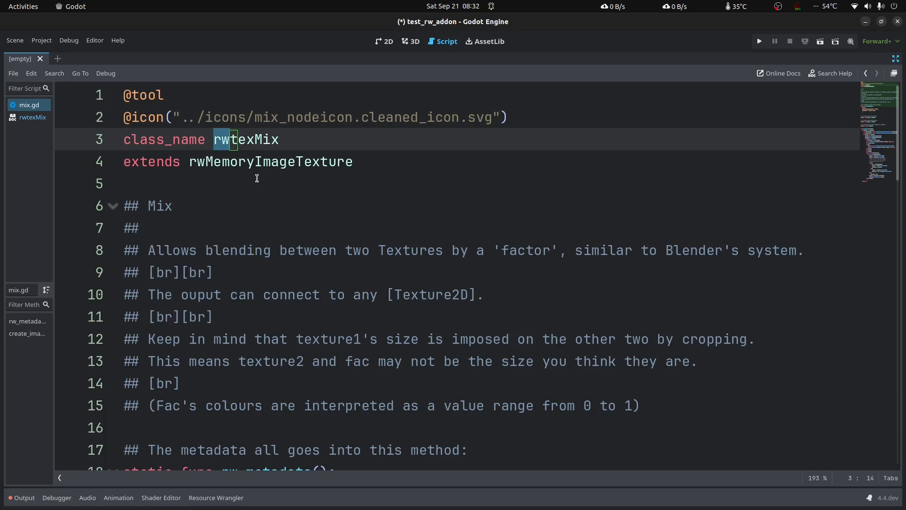
drag(254, 140, 239, 140)
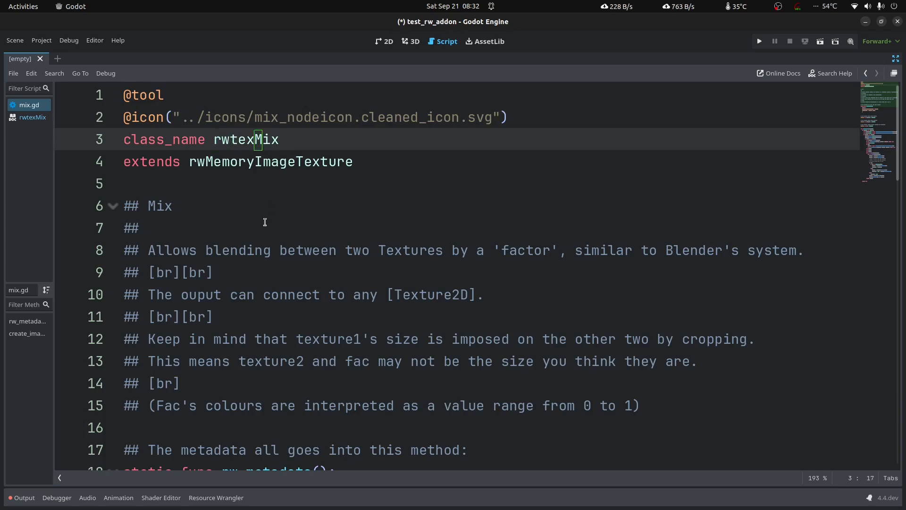
click(354, 161)
drag(354, 162, 190, 162)
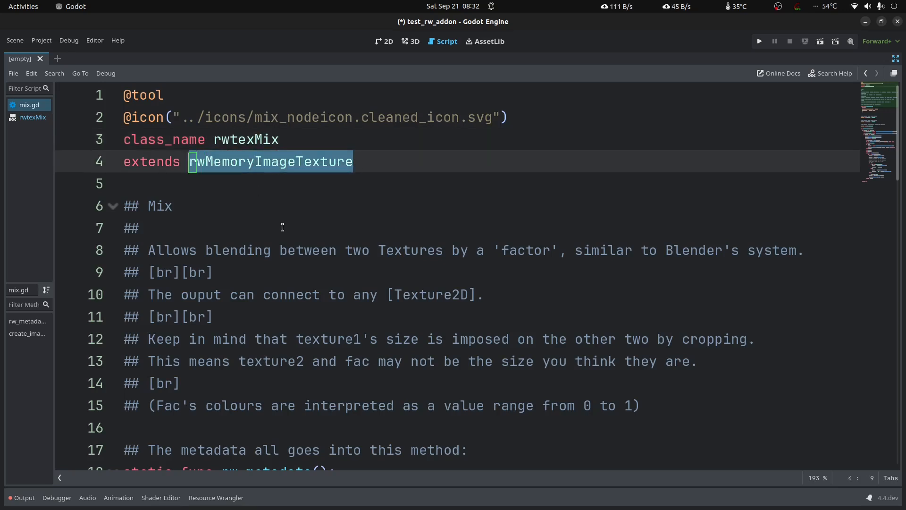
- Review the documentation comments and the rw_metadata method's display name and category entries in mix.gd
scroll(308, 250, down, 2)
drag(172, 111, 275, 273)
click(385, 249)
scroll(437, 317, down, 2)
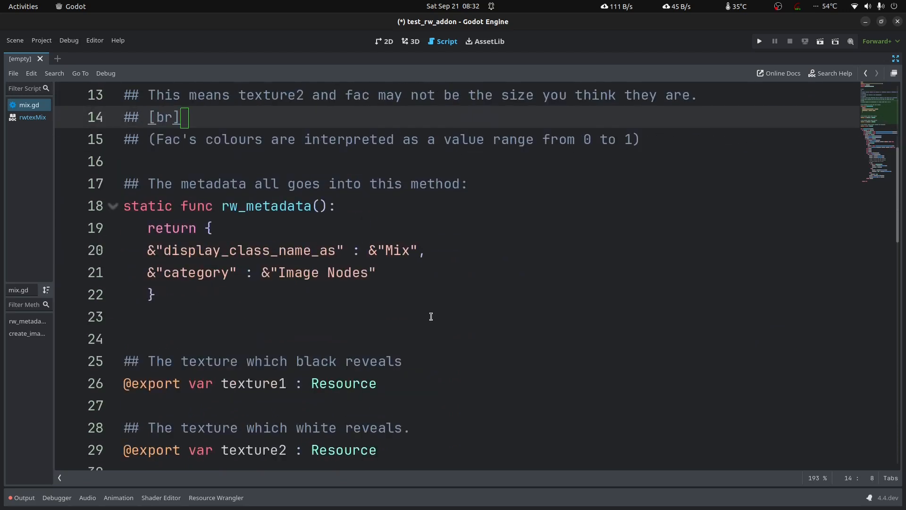
scroll(290, 334, down, 1)
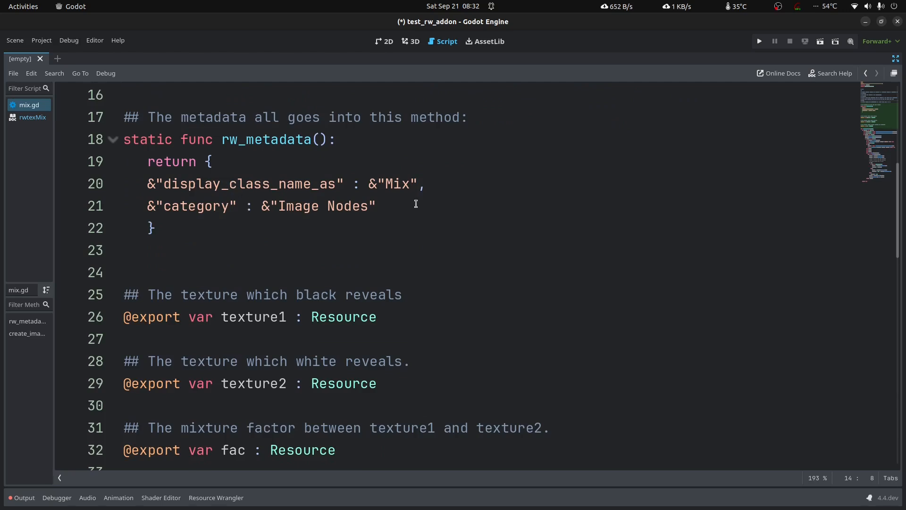
double_click(404, 184)
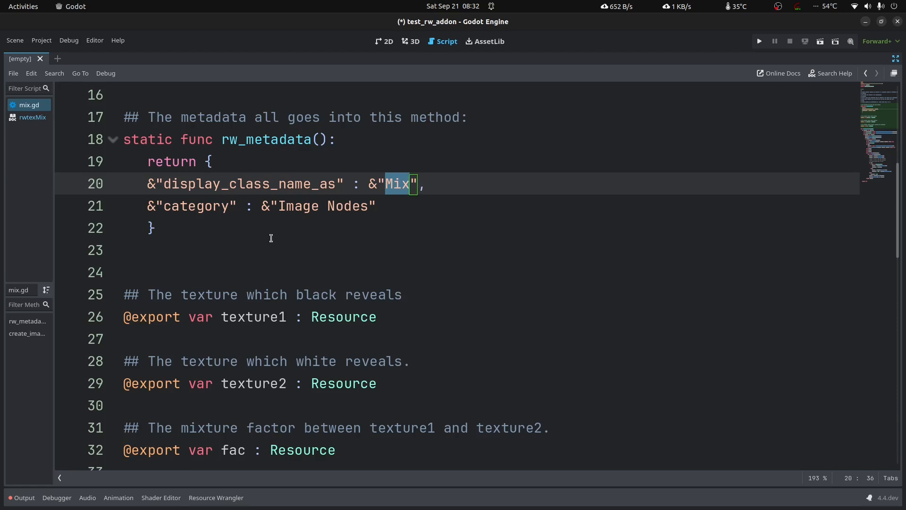
drag(278, 206, 361, 206)
- Show the enlarged board, find Mix under Image Nodes in the unfiltered resource list, and hide the board again
click(216, 497)
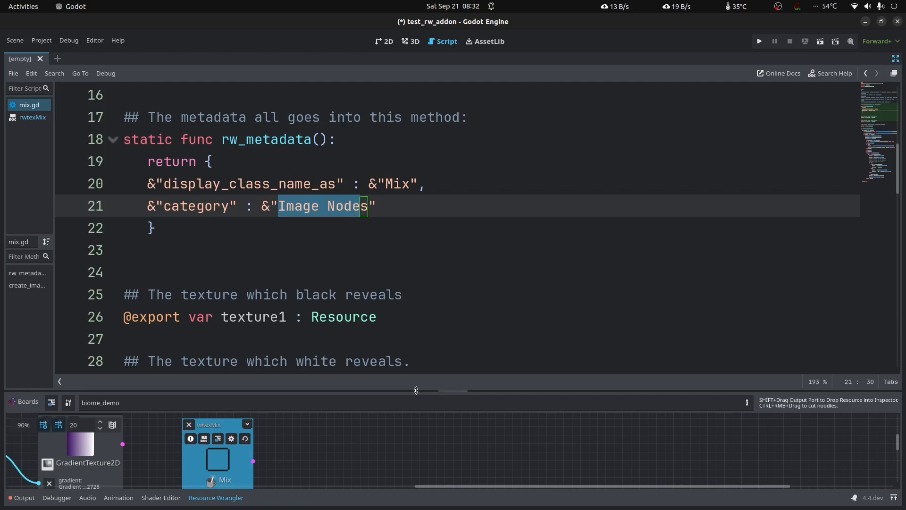
drag(414, 394, 406, 212)
scroll(289, 330, up, 4)
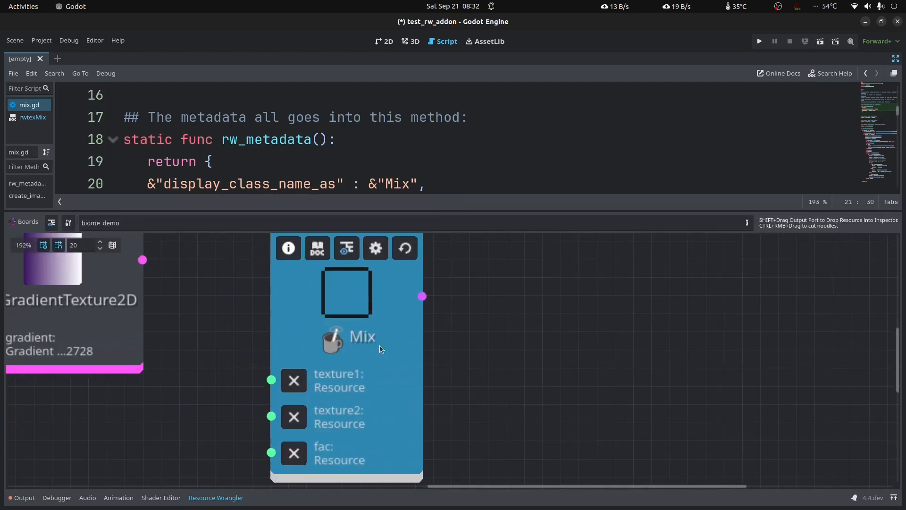
right_click(465, 280)
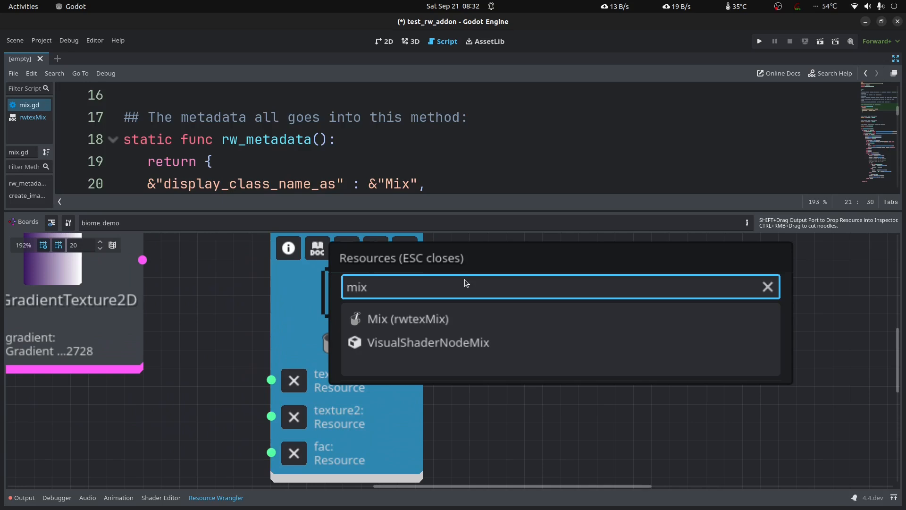
click(768, 286)
scroll(485, 406, down, 4)
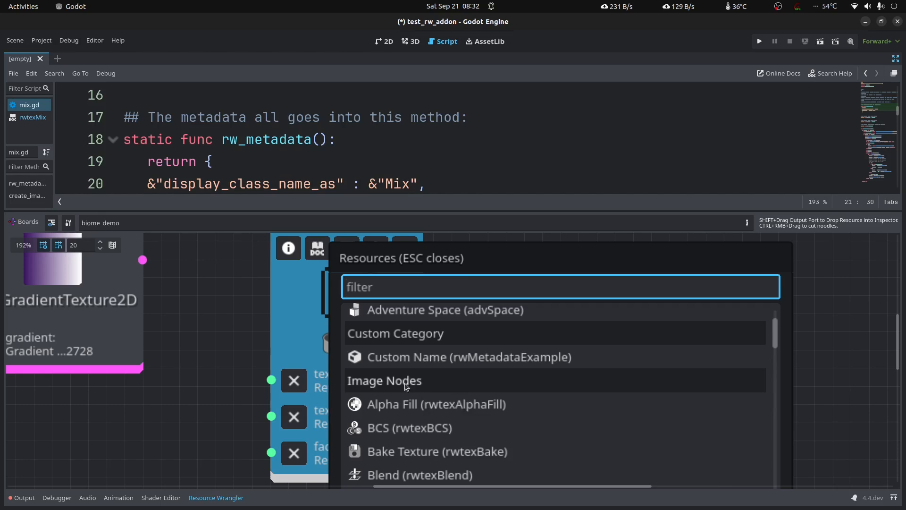
scroll(505, 404, down, 5)
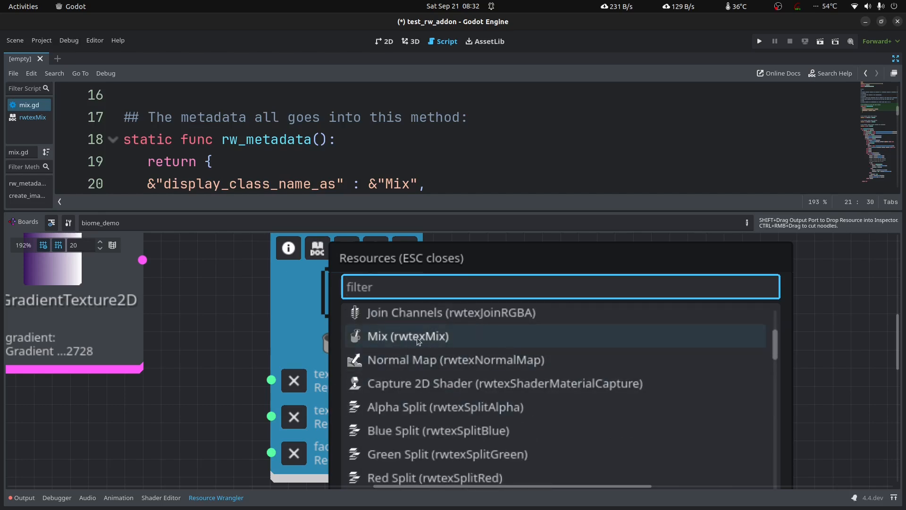
key(Escape)
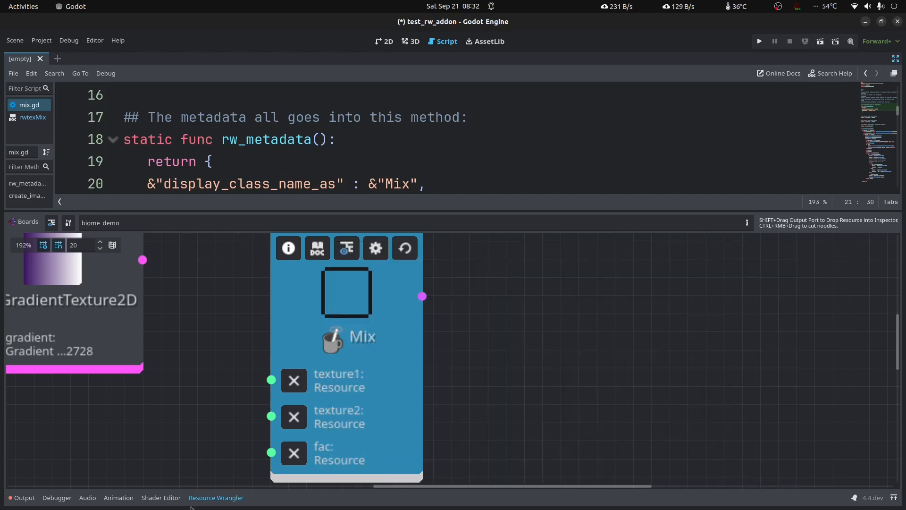
click(213, 498)
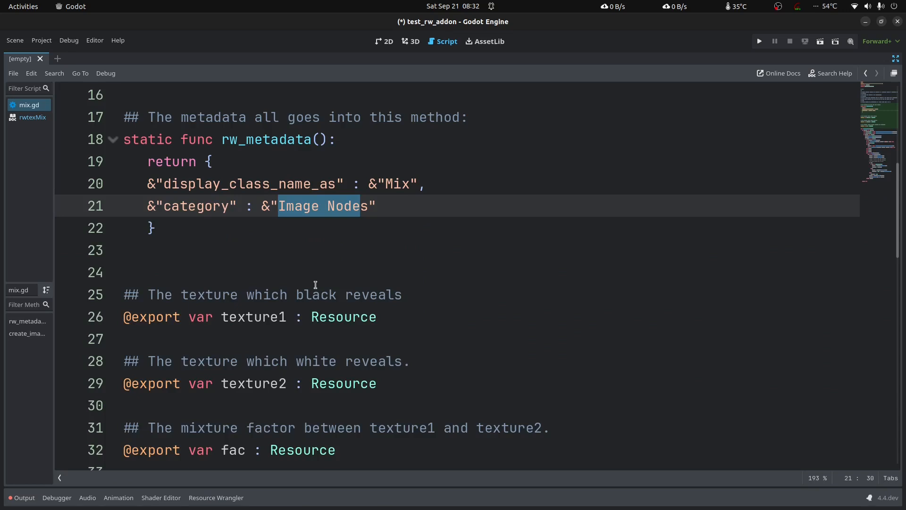
- Examine the exported texture1, texture2 and fac variable declarations in mix.gd, highlighting each line
scroll(349, 312, down, 3)
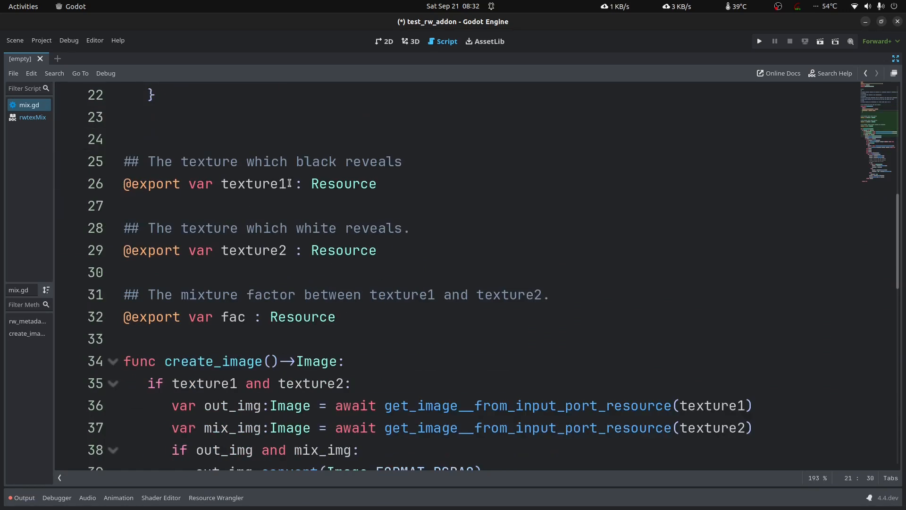
drag(378, 185, 124, 184)
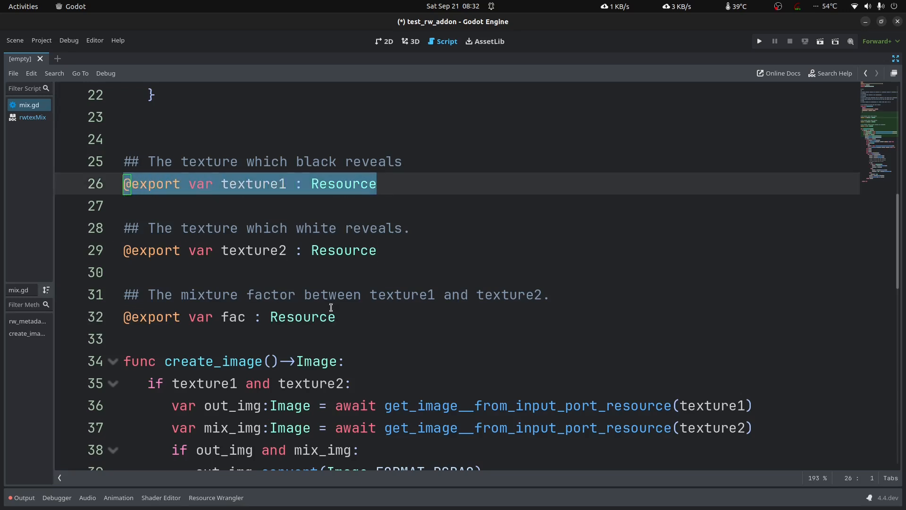
click(378, 250)
drag(296, 246, 126, 251)
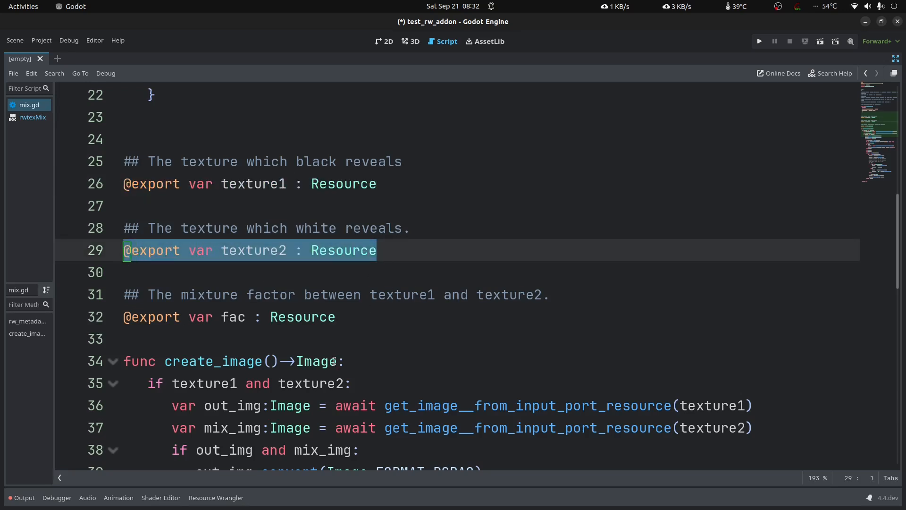
click(334, 317)
key(shift+Home)
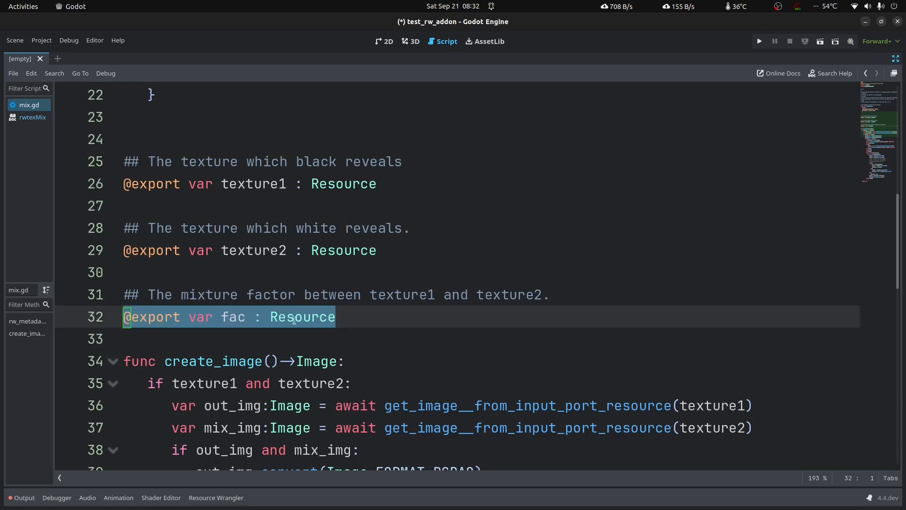
- Compare the exported variables with the Mix node's input ports on the board, and return to the full-height script
click(216, 498)
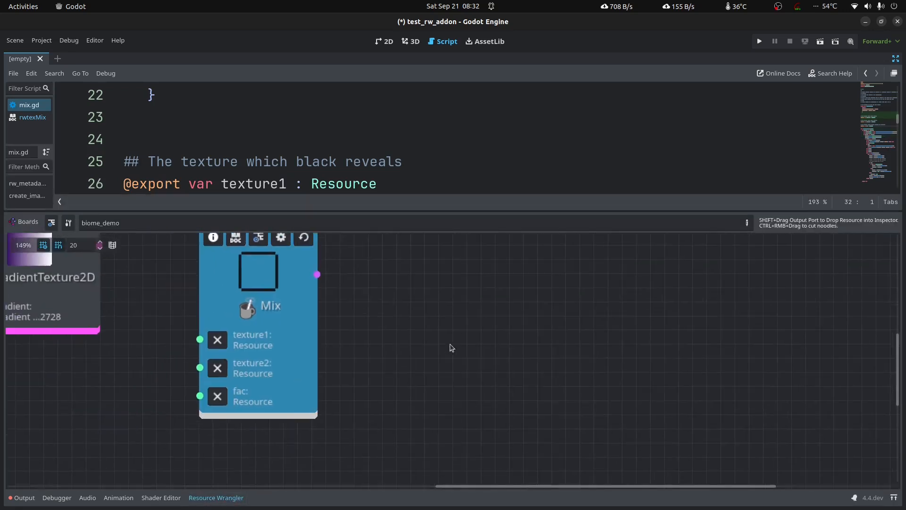
scroll(306, 378, up, 2)
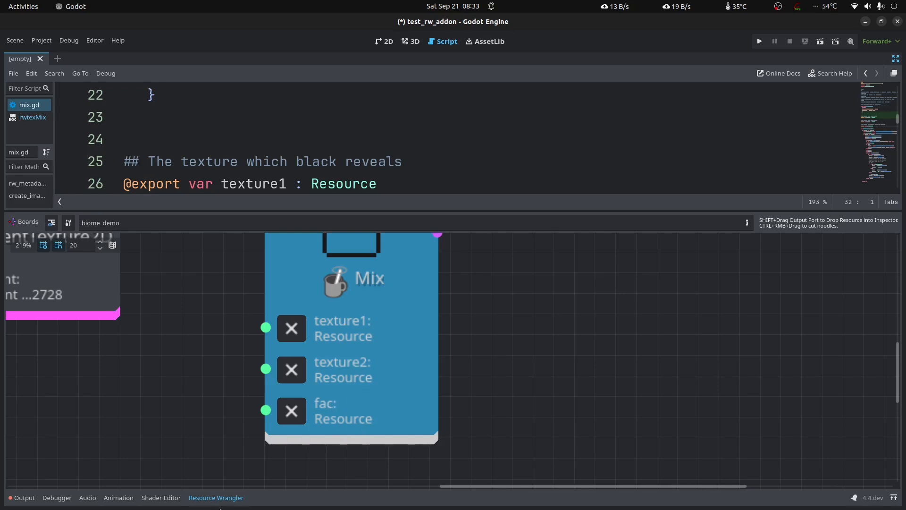
click(216, 498)
- Fold and unfold the create_image function in mix.gd and skim through its body
scroll(399, 337, down, 3)
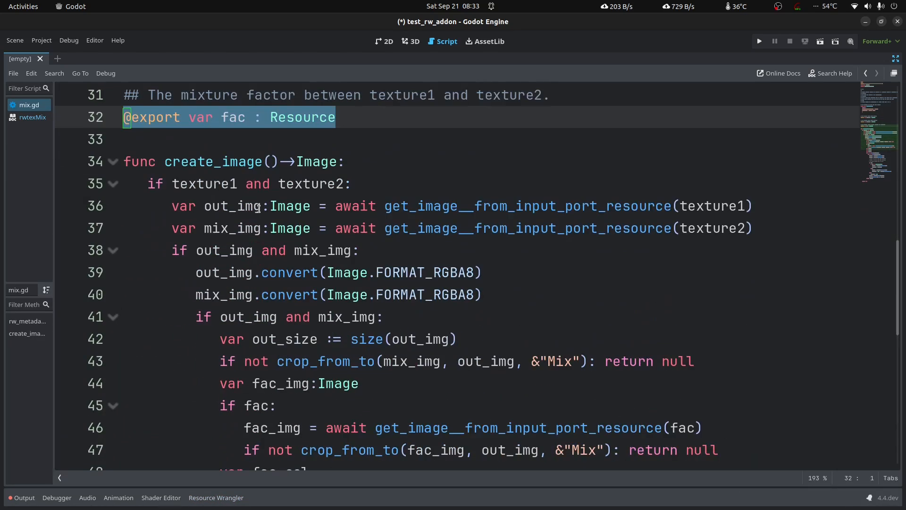
click(113, 161)
click(112, 162)
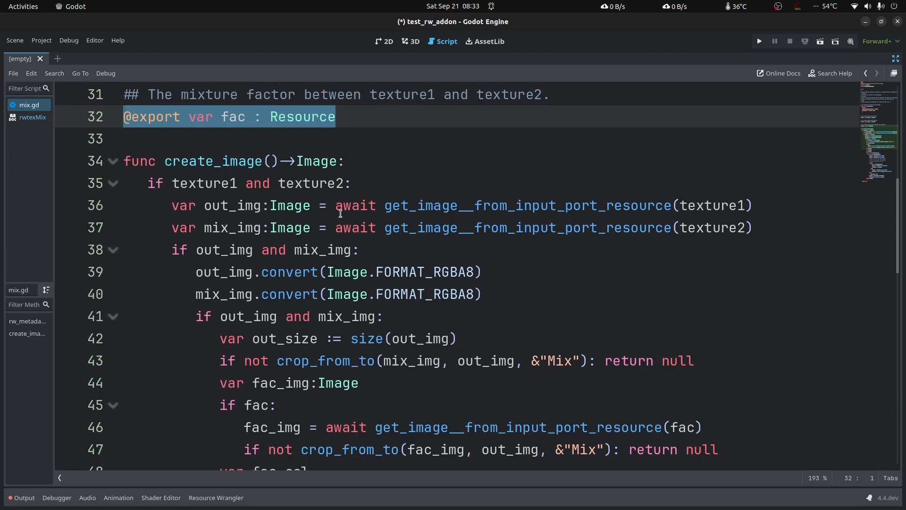
scroll(349, 242, up, 3)
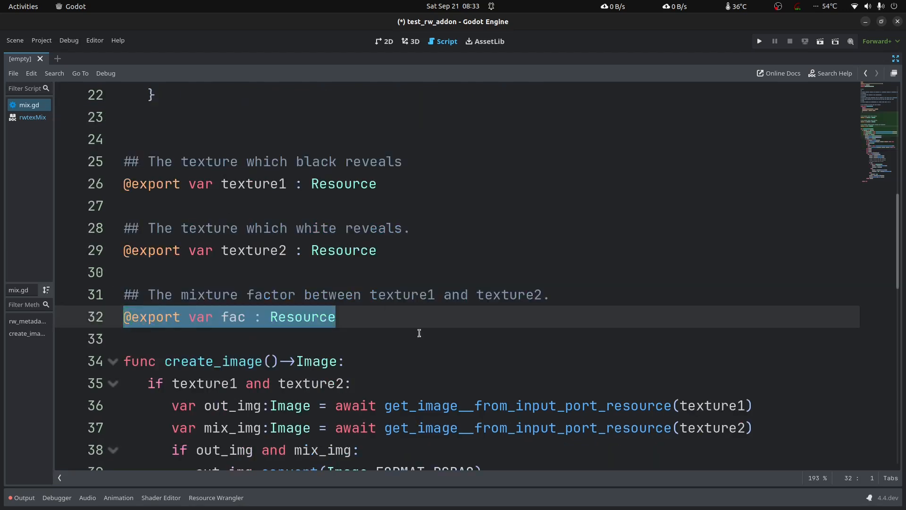
scroll(424, 340, down, 5)
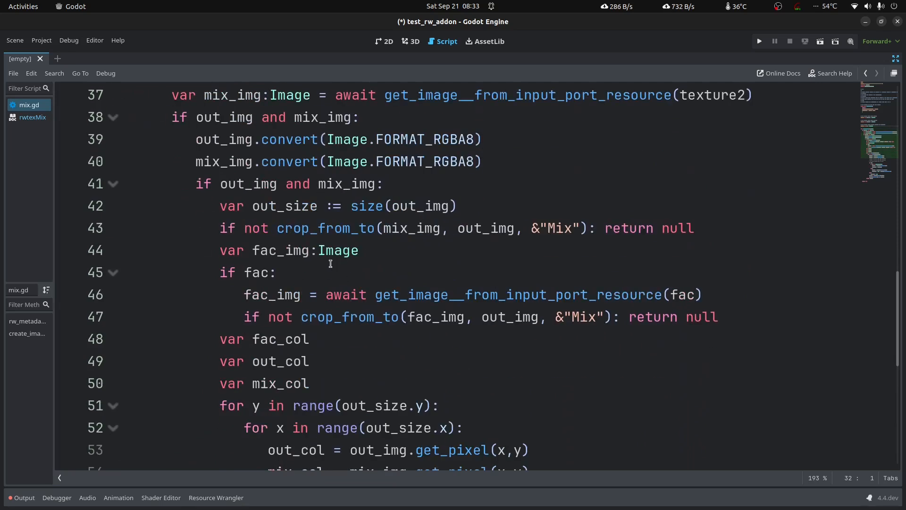
scroll(330, 263, up, 2)
- Examine how create_image fetches the two input images, checks them and converts both to FORMAT_RGBA8
click(200, 184)
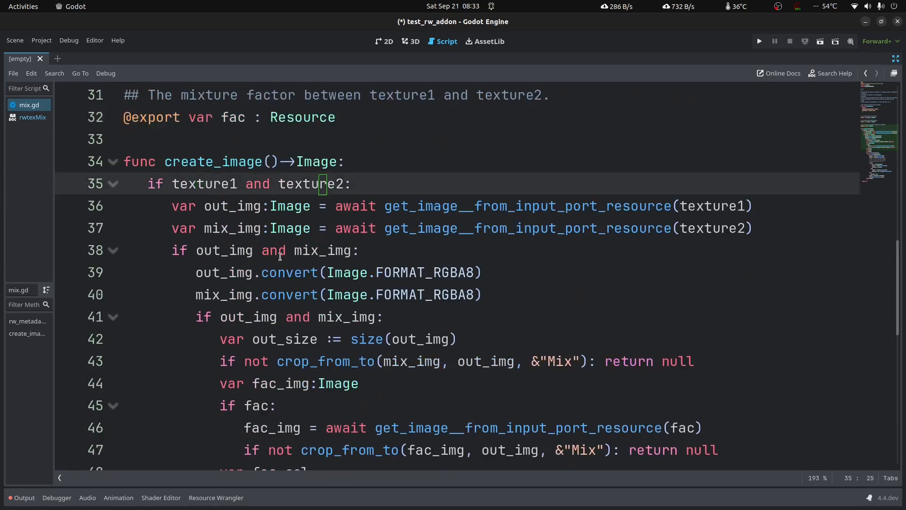
click(286, 206)
double_click(285, 206)
double_click(290, 229)
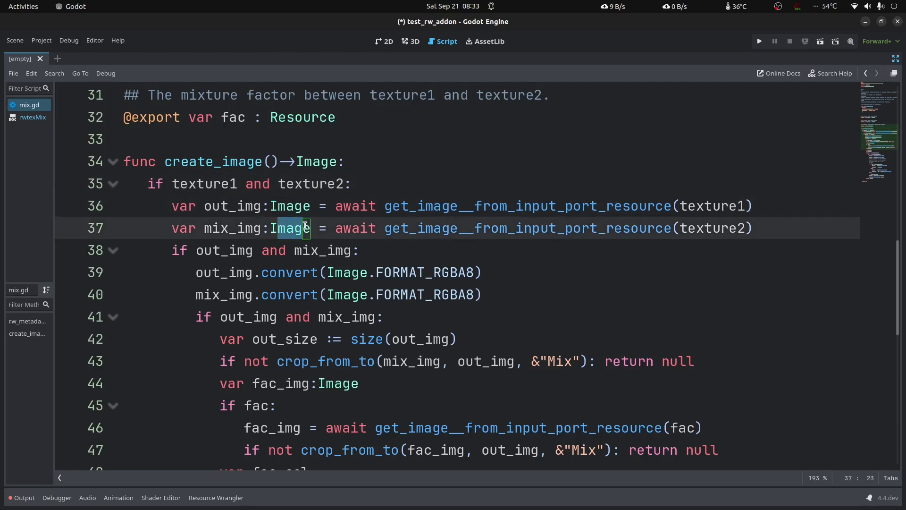
scroll(363, 279, down, 1)
drag(212, 184, 335, 184)
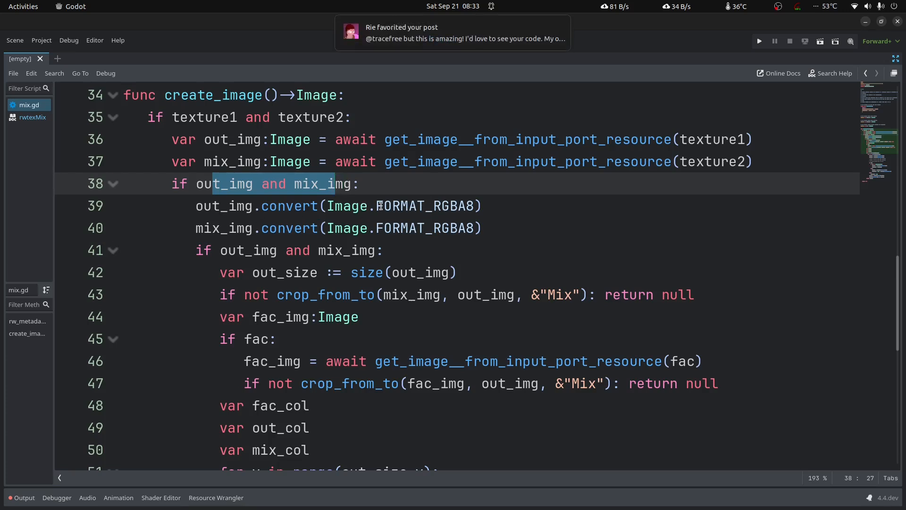
drag(383, 206, 466, 206)
drag(376, 227, 466, 228)
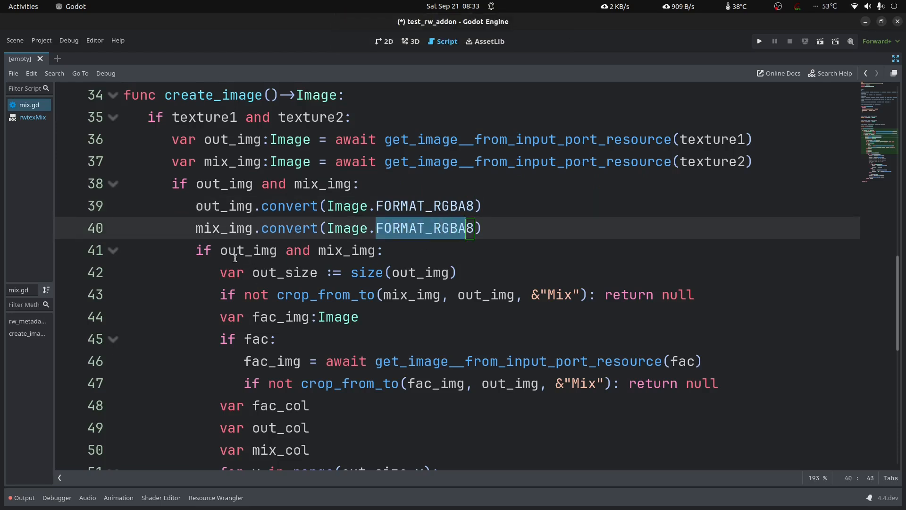
- Examine how create_image crops mix_img to match out_img and fetches the optional fac image
drag(227, 250, 383, 251)
scroll(416, 333, down, 2)
drag(350, 161, 558, 161)
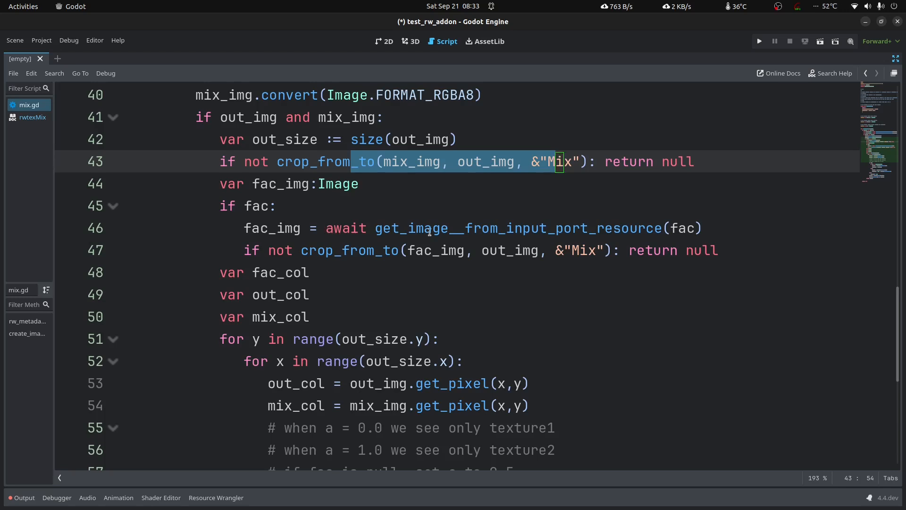
drag(408, 229, 638, 230)
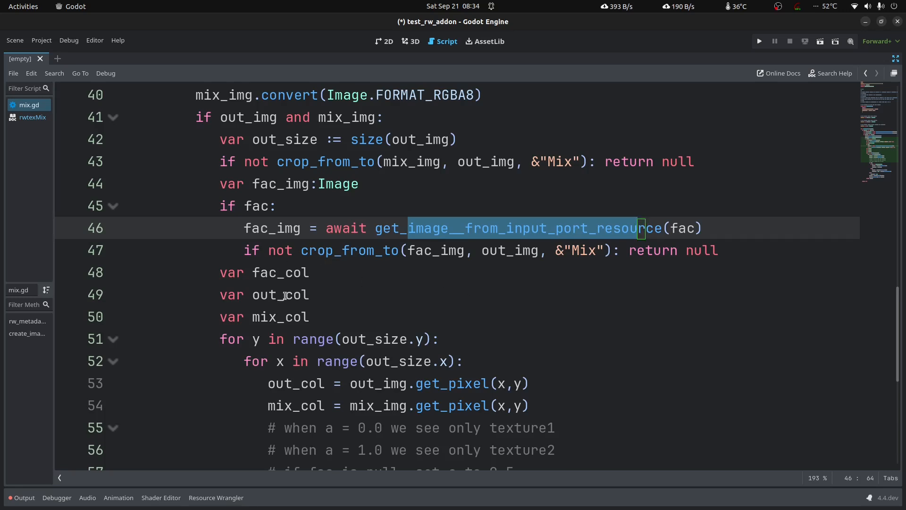
- Examine the nested y and x loops that read each pixel of out_img and mix_img with get_pixel
scroll(285, 295, down, 3)
drag(253, 140, 424, 139)
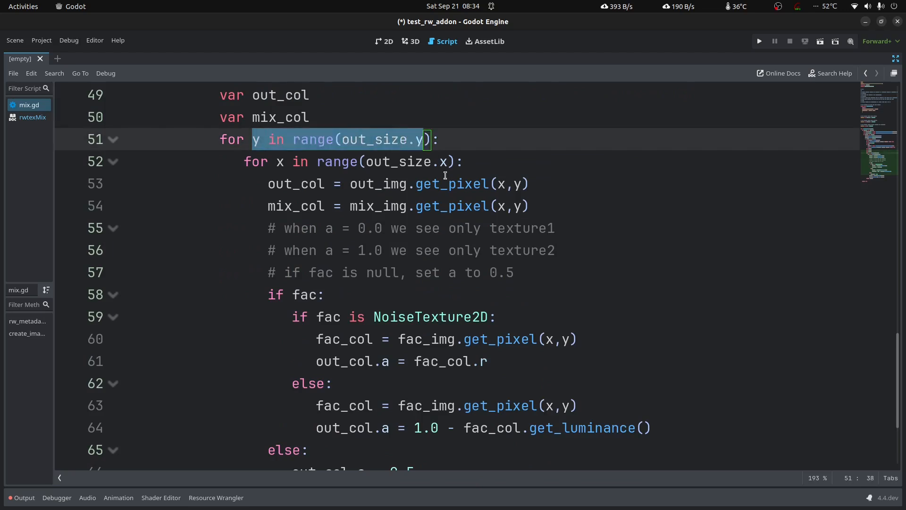
scroll(417, 216, up, 2)
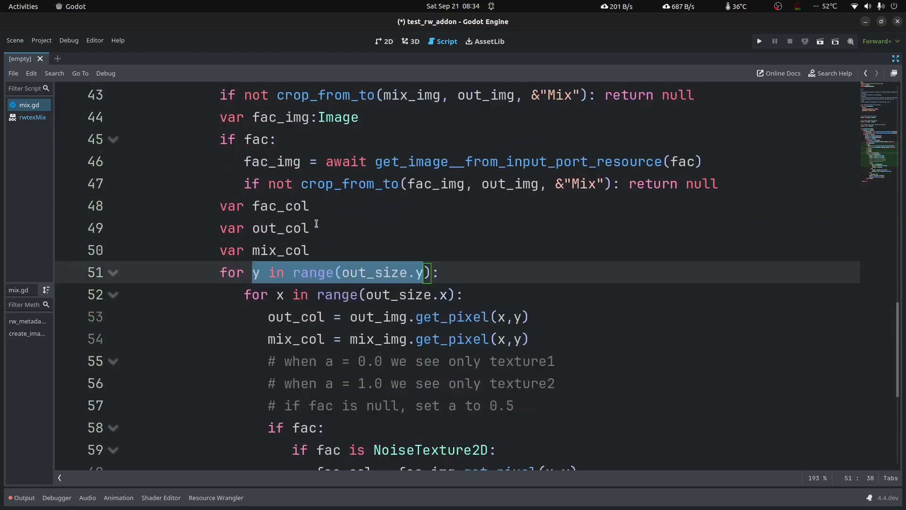
click(289, 295)
drag(289, 295, 500, 317)
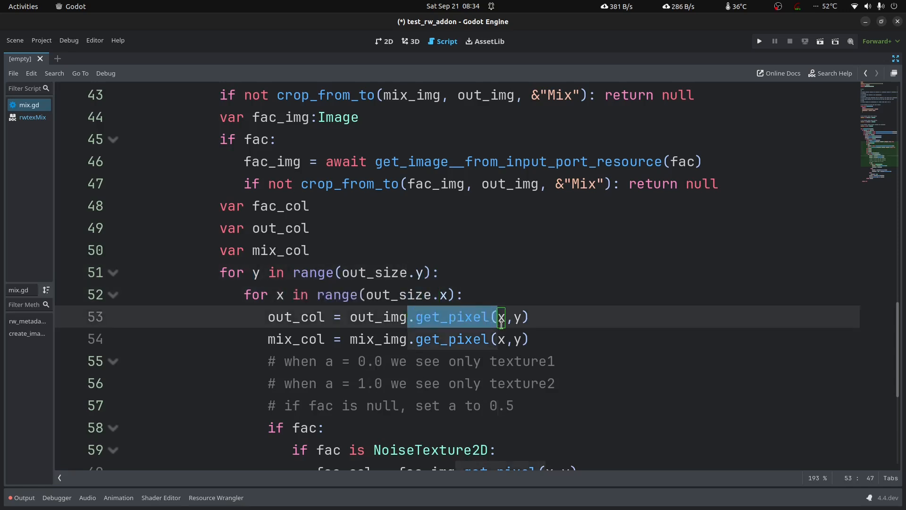
scroll(518, 364, down, 3)
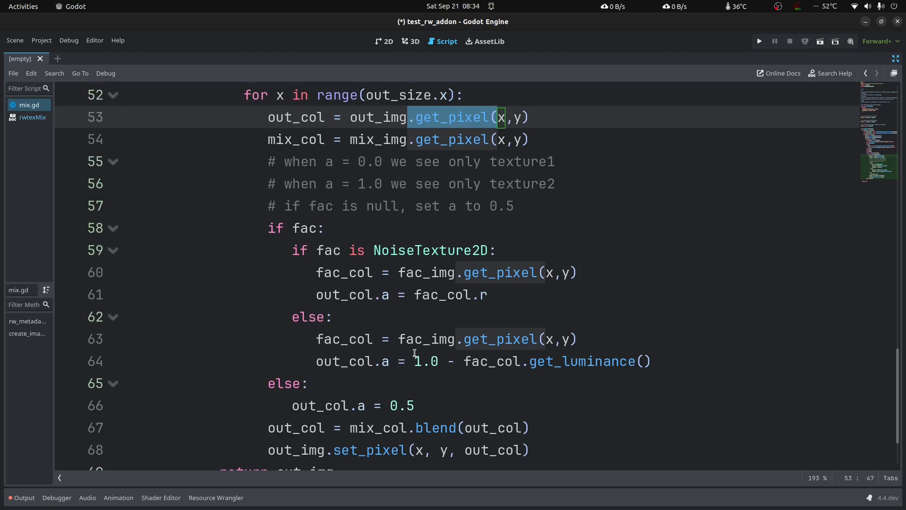
- Examine how fac determines out_col's alpha, how the colours are blended and written with set_pixel, and how out_img is returned
scroll(486, 369, down, 1)
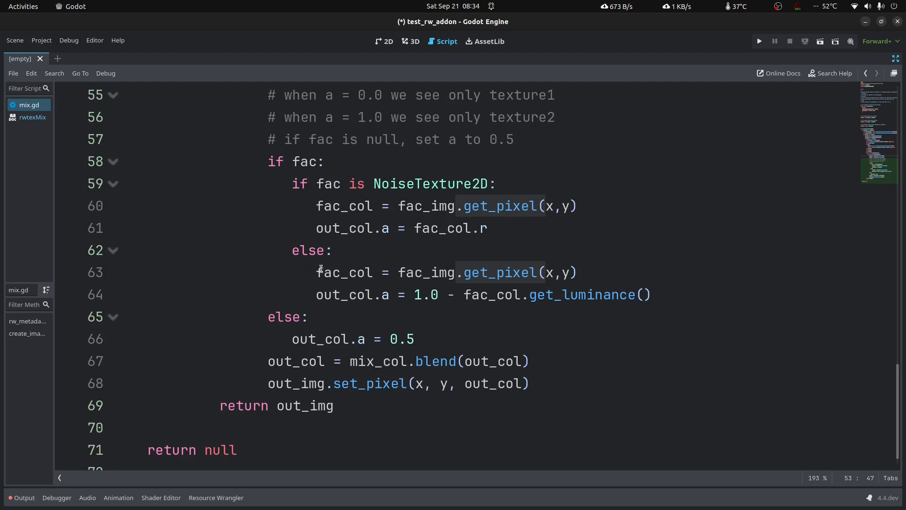
double_click(315, 206)
drag(332, 228, 431, 228)
scroll(460, 338, down, 1)
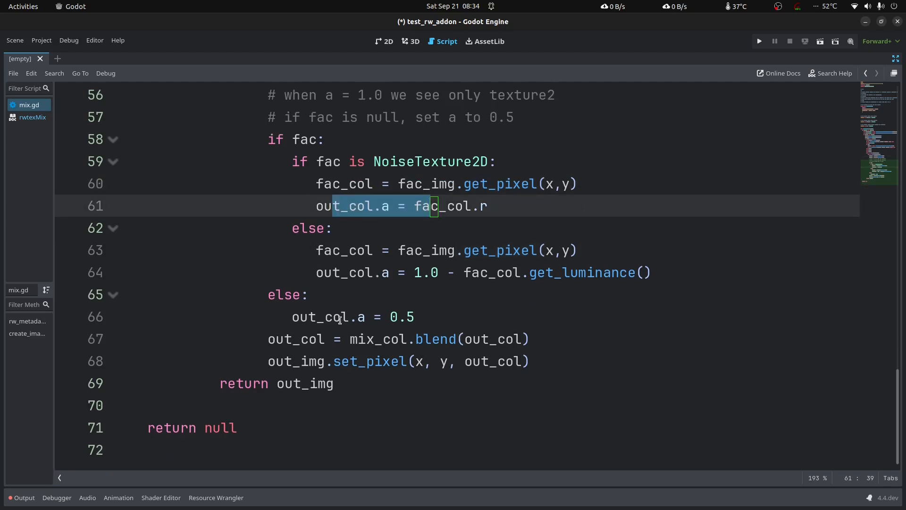
drag(285, 339, 432, 339)
drag(326, 361, 432, 360)
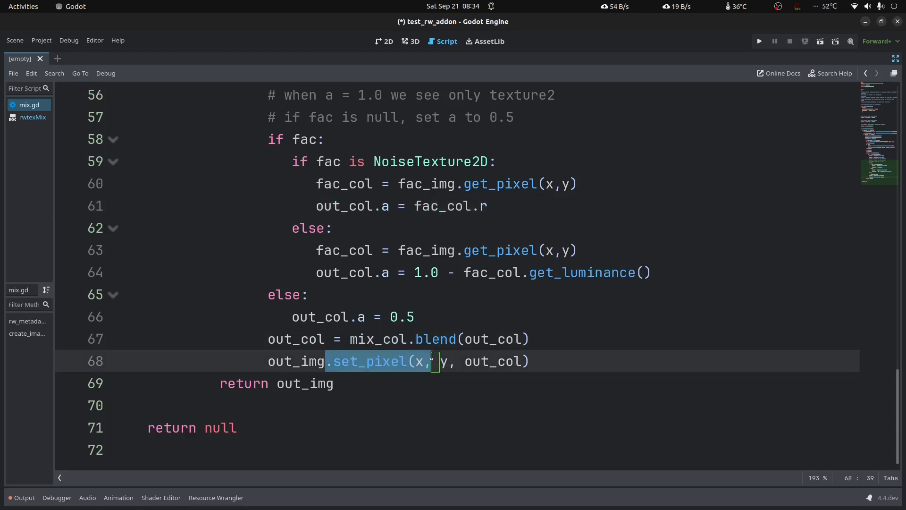
drag(229, 383, 366, 376)
scroll(366, 377, up, 3)
scroll(367, 377, down, 3)
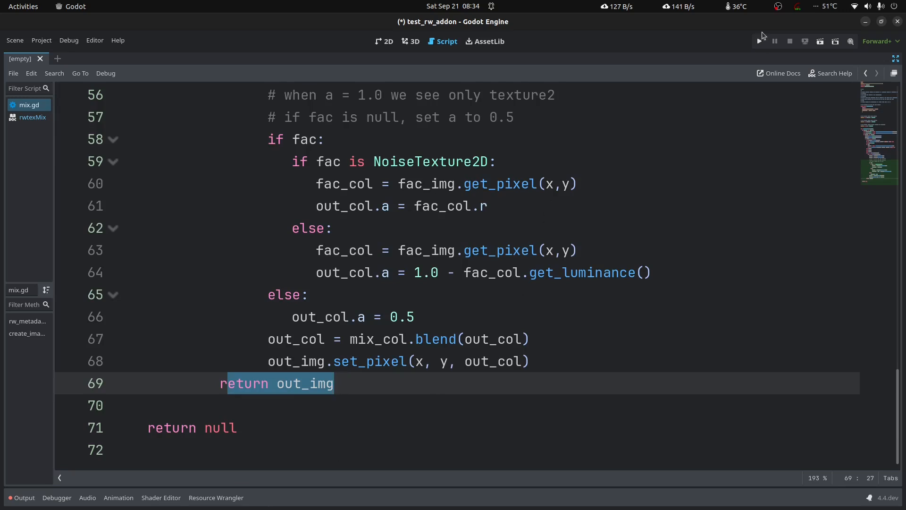
- Bring back the side docks, reduce the script's text size to 133 %, and show the biome_demo board expanded to full height
click(895, 58)
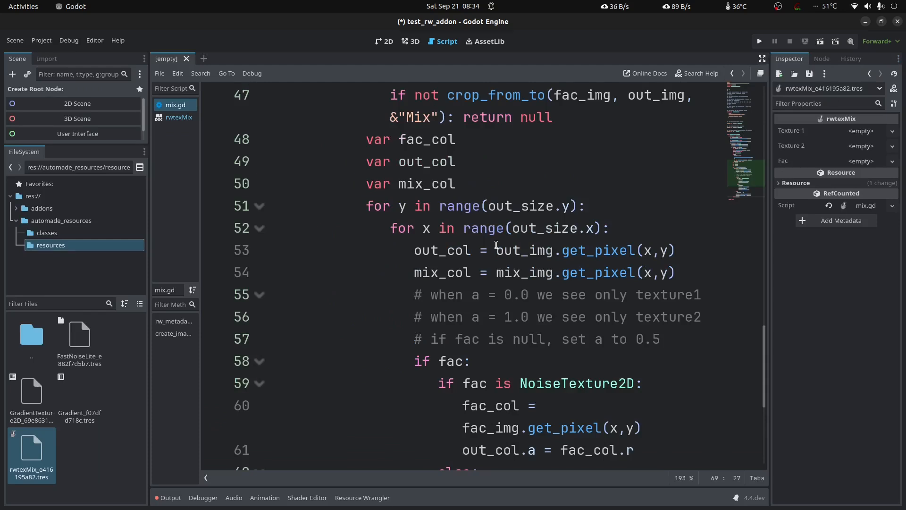
ctrl+scroll(496, 245, down, 6)
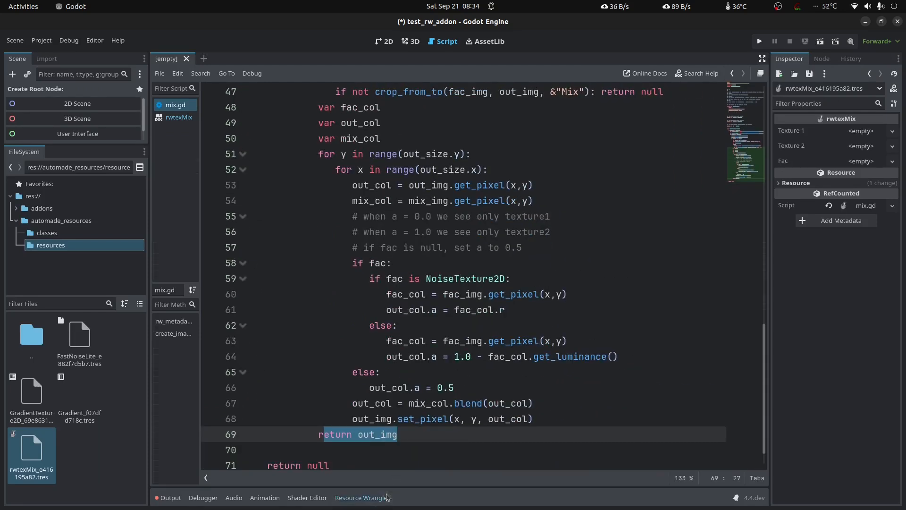
click(362, 498)
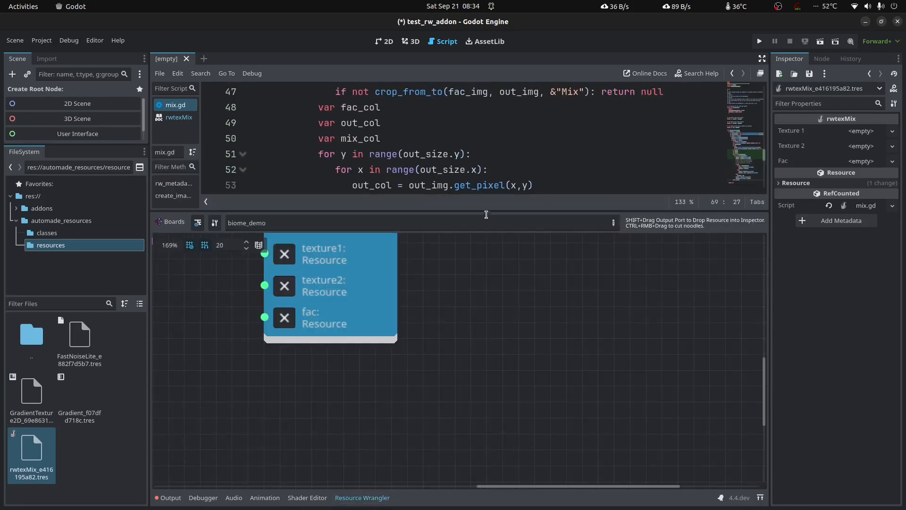
click(759, 497)
ctrl+scroll(491, 196, down, 3)
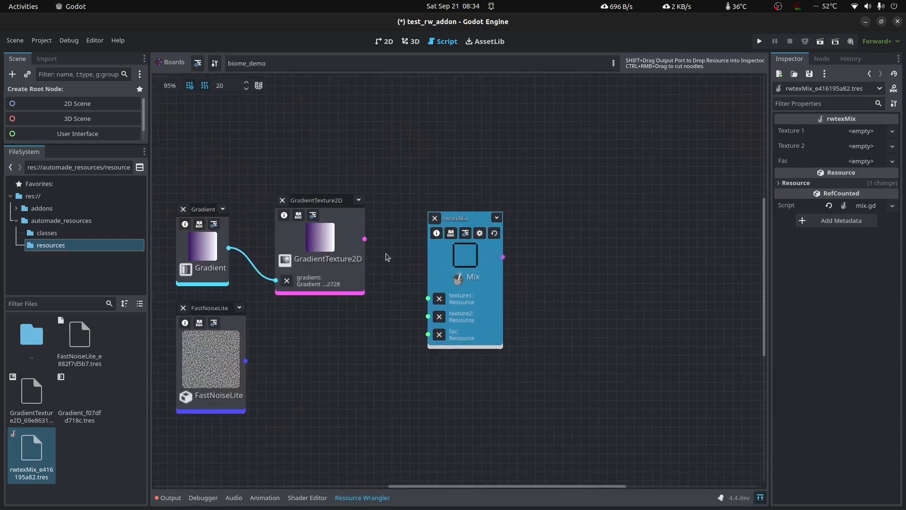
- Connect GradientTexture2D to the Mix node's texture1 and FastNoiseLite to its texture2, and widen the Inspector to view the mixed image
drag(364, 239, 428, 299)
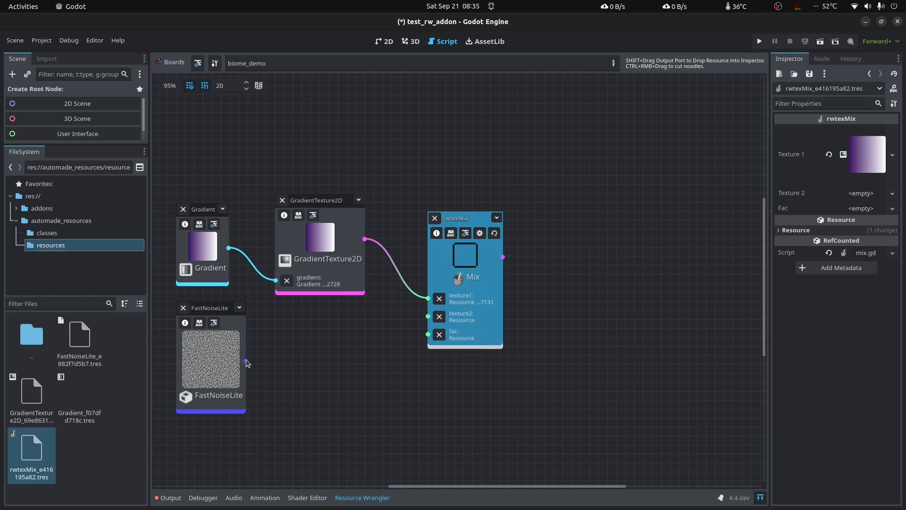
drag(245, 361, 428, 316)
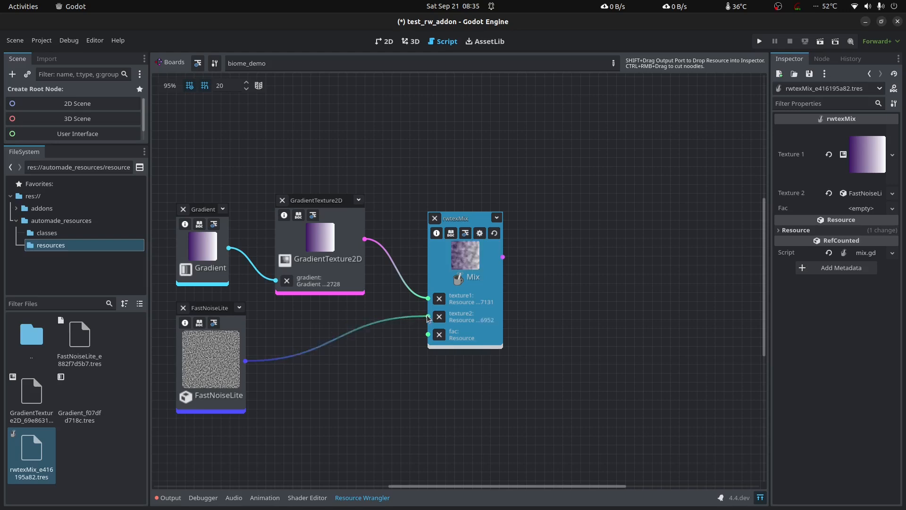
scroll(486, 262, up, 6)
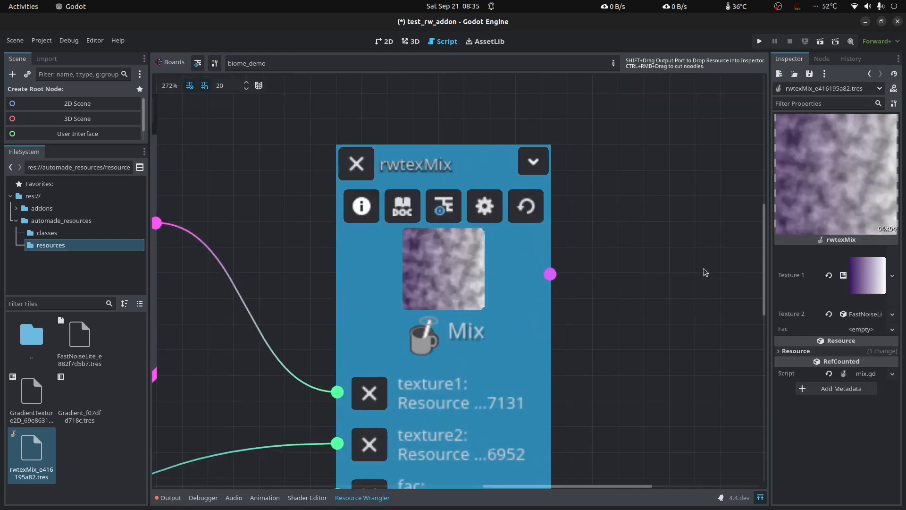
drag(762, 230, 697, 231)
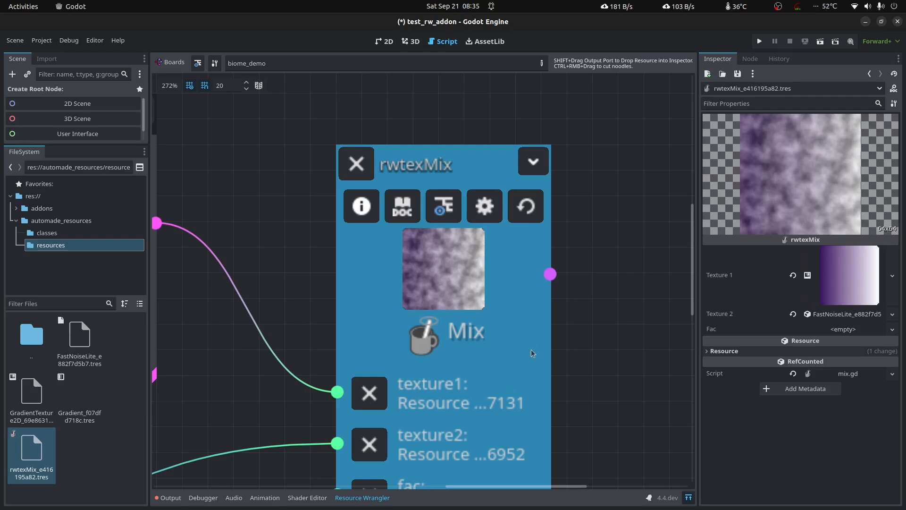
- Inspect the GradientTexture2D node's properties in relation to the mixed image
scroll(278, 314, down, 1)
middle_drag(336, 332, 543, 300)
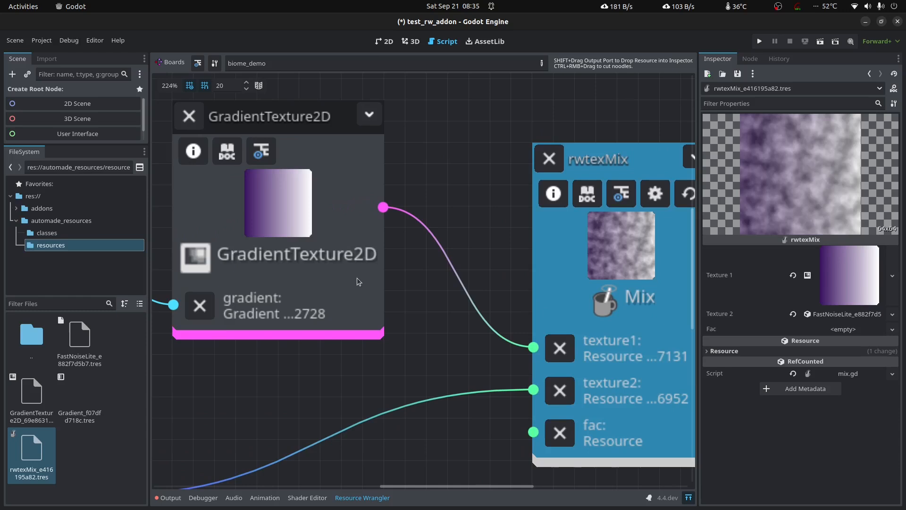
click(357, 280)
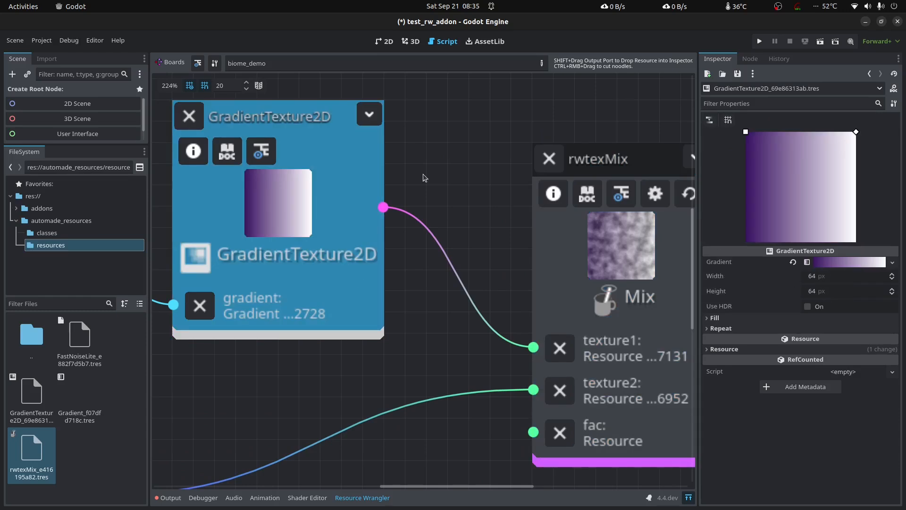
scroll(456, 226, down, 3)
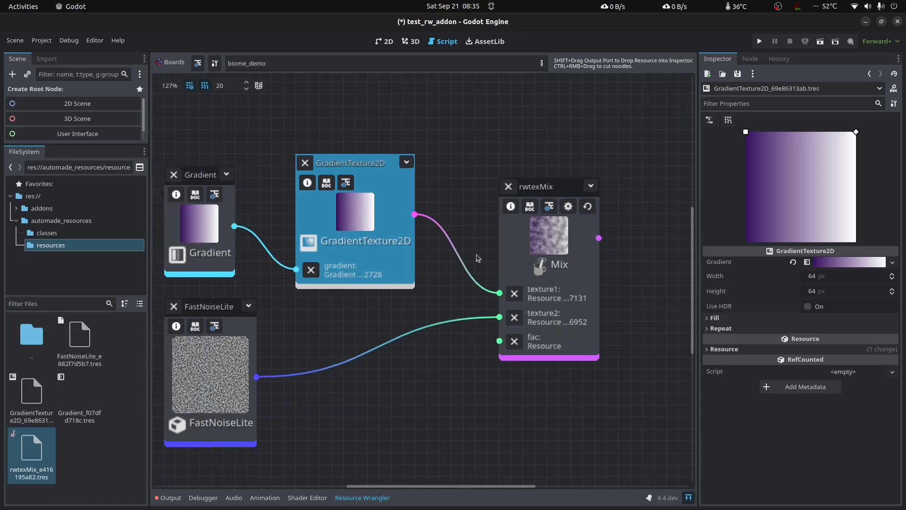
scroll(612, 420, down, 2)
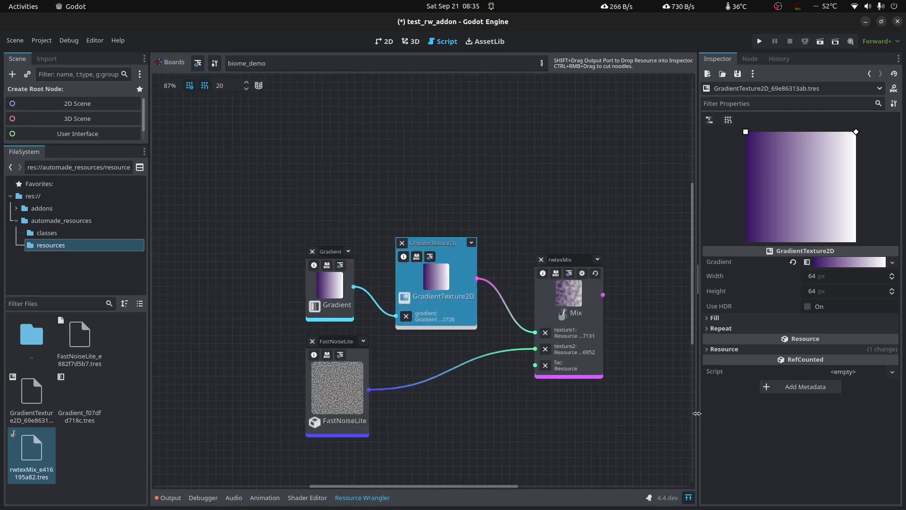
- Narrow the Inspector and duplicate all four nodes on the board as unique copies
drag(698, 418, 790, 419)
middle_drag(500, 420, 378, 291)
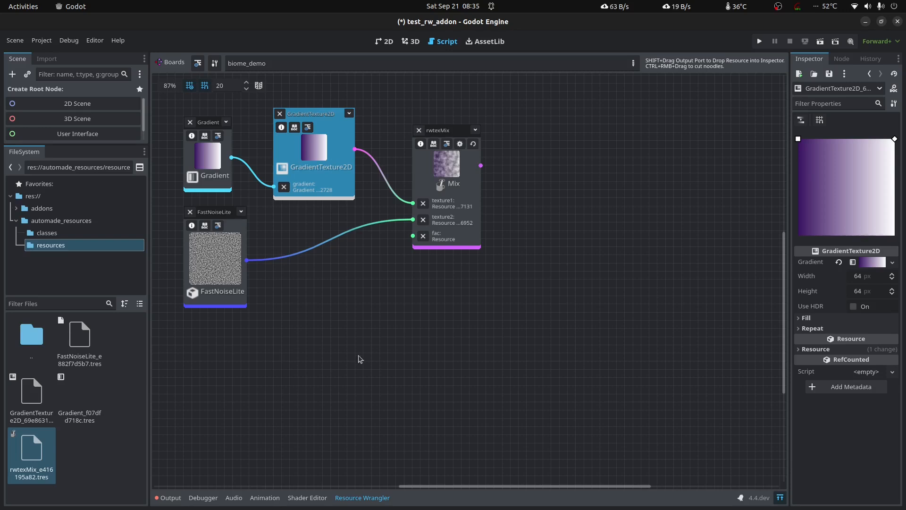
drag(549, 110, 225, 323)
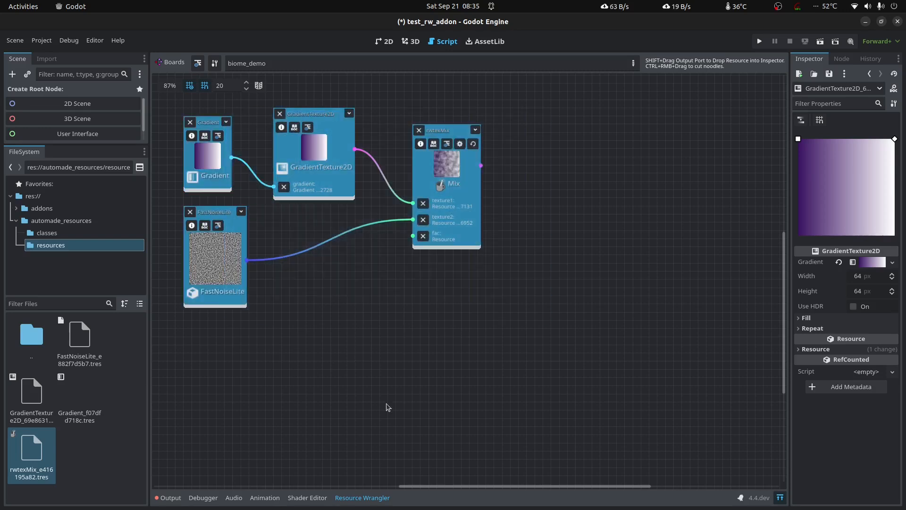
right_click(463, 241)
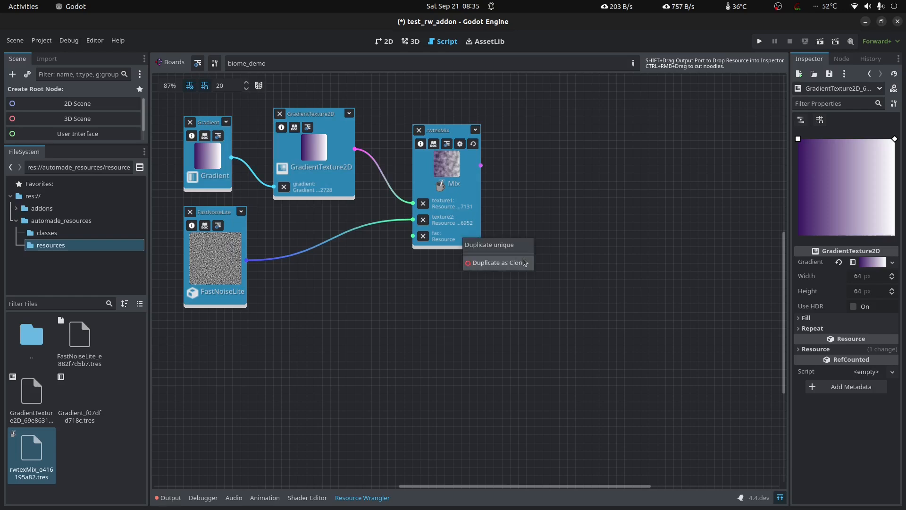
click(517, 245)
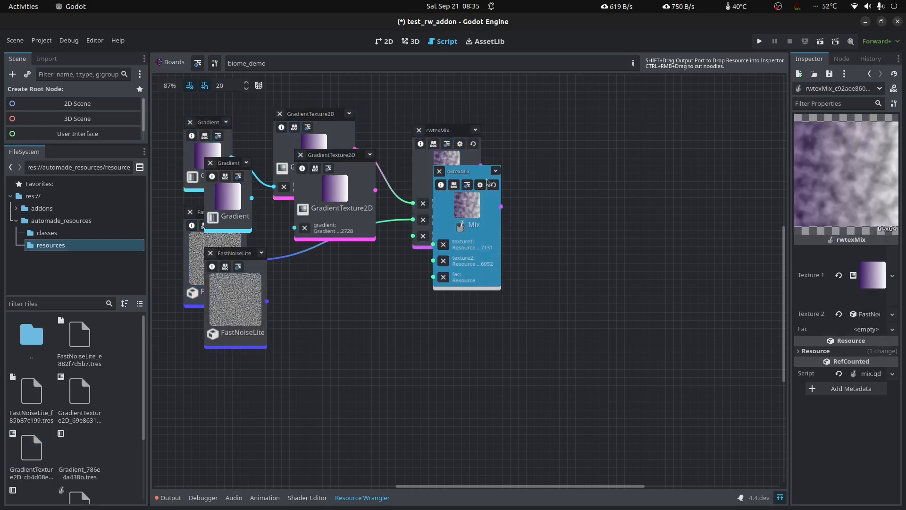
- Arrange the duplicated Mix, GradientTexture2D, FastNoiseLite and Gradient nodes below the original group
drag(470, 178, 432, 308)
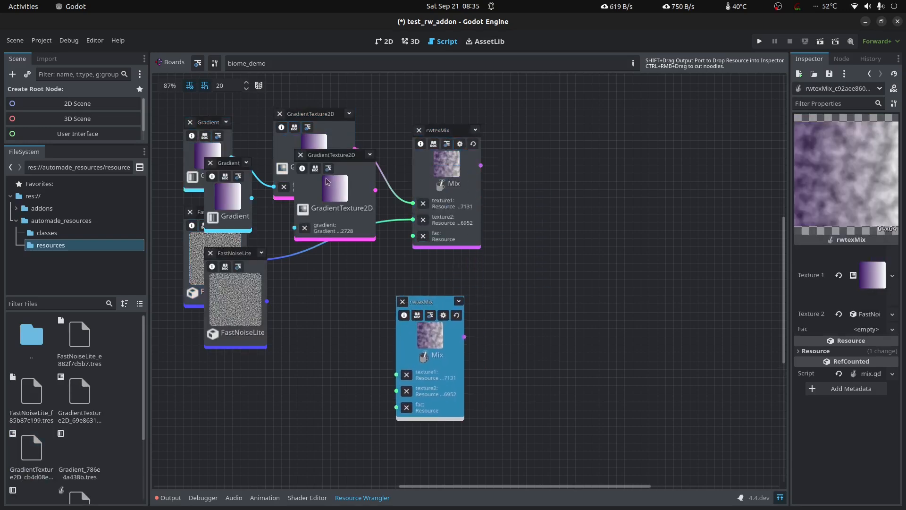
drag(326, 182, 326, 305)
drag(232, 253, 229, 408)
drag(239, 166, 243, 329)
scroll(113, 456, down, 2)
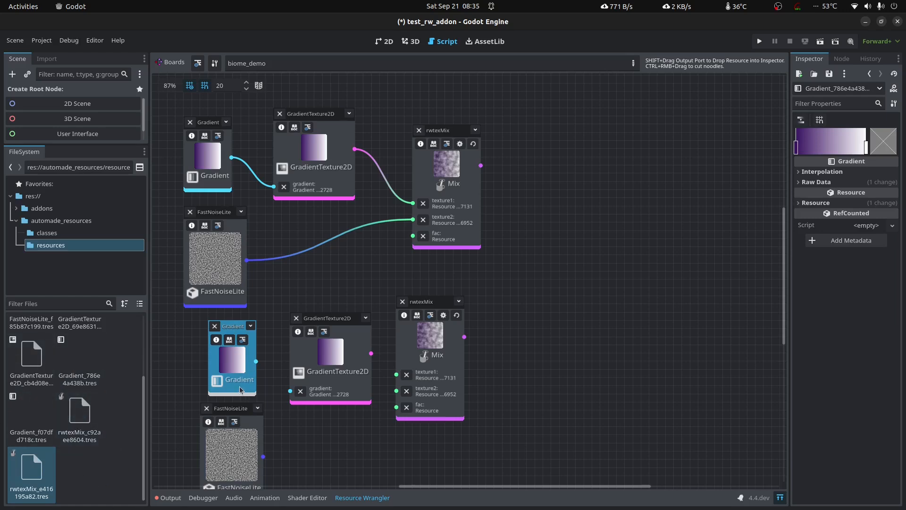
- Recolour the duplicated Gradient so that it runs from white to dark red
drag(795, 147, 772, 156)
click(866, 147)
drag(839, 149, 870, 149)
click(881, 147)
drag(853, 204, 882, 213)
click(540, 432)
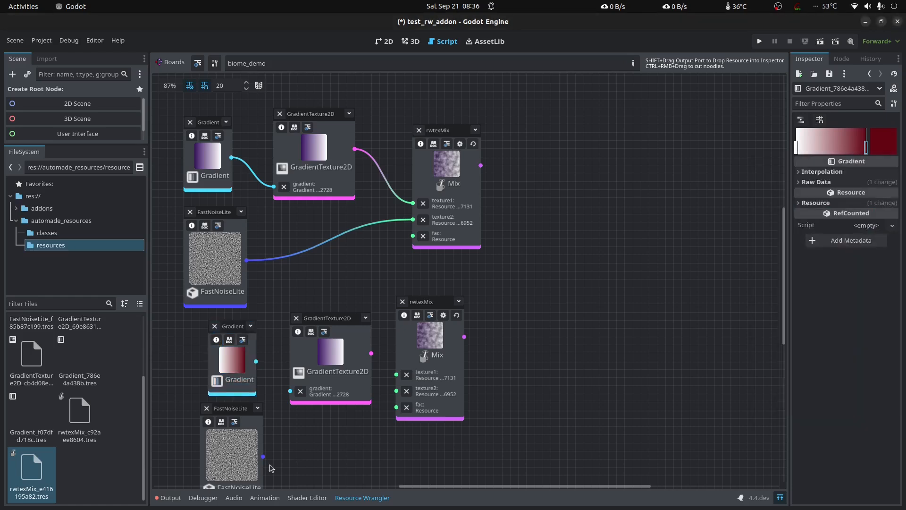
- Set the duplicated FastNoiseLite's noise type to Cellular and its frequency to 0.0057
click(241, 463)
click(877, 203)
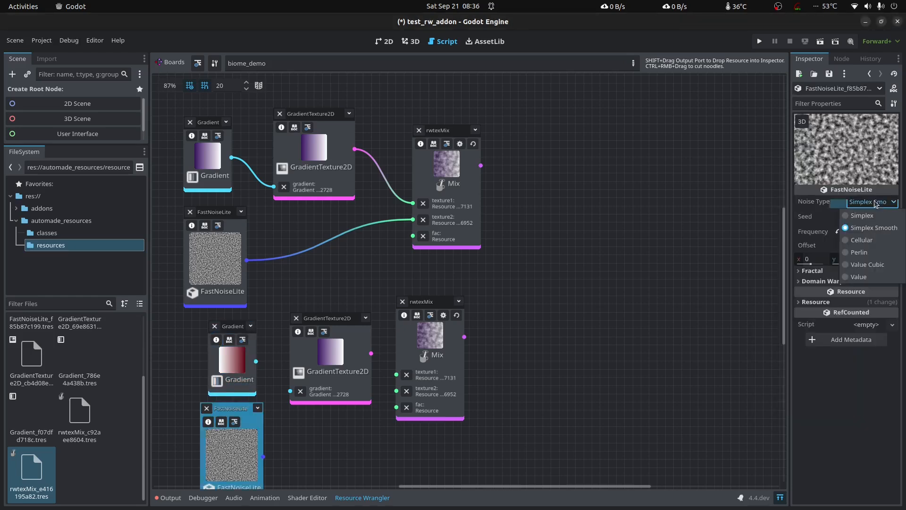
click(862, 240)
drag(884, 238, 870, 238)
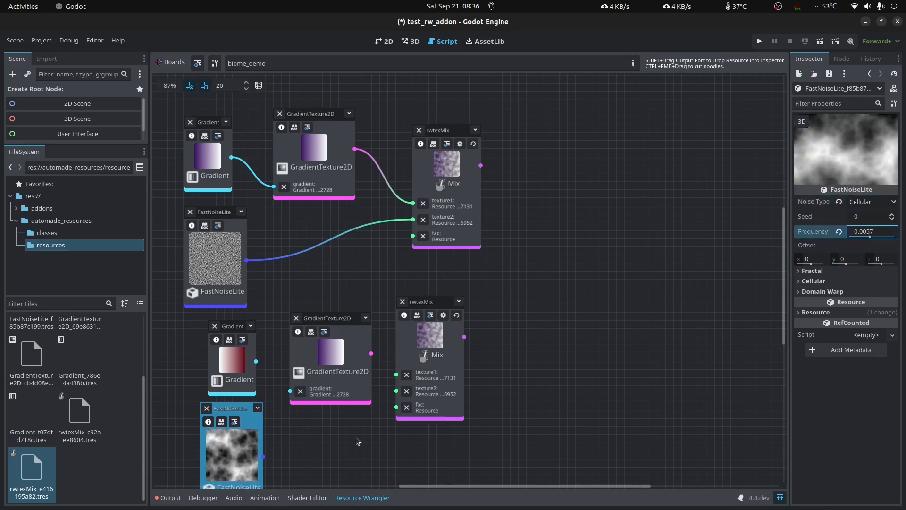
- Connect the duplicated Gradient to its GradientTexture2D, that texture to the second Mix's texture1, and the duplicated noise to texture2, and inspect that Mix
drag(255, 361, 290, 390)
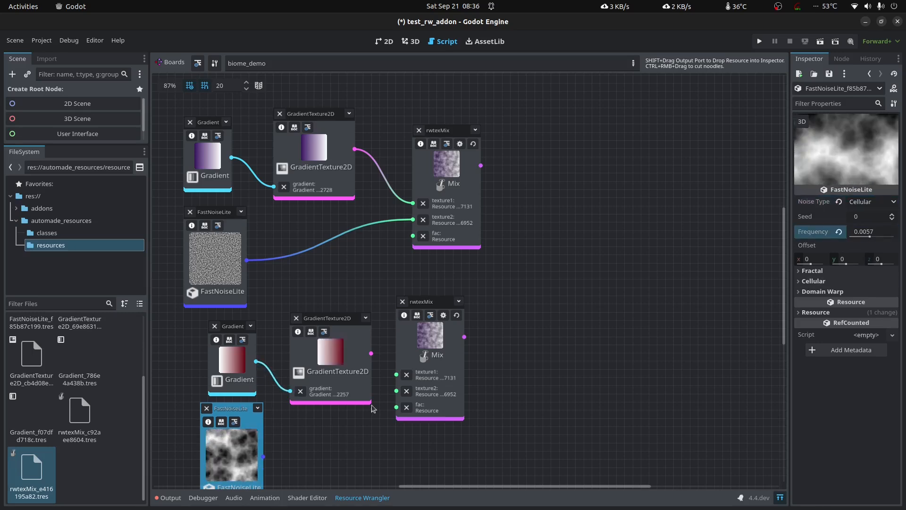
drag(371, 354, 396, 374)
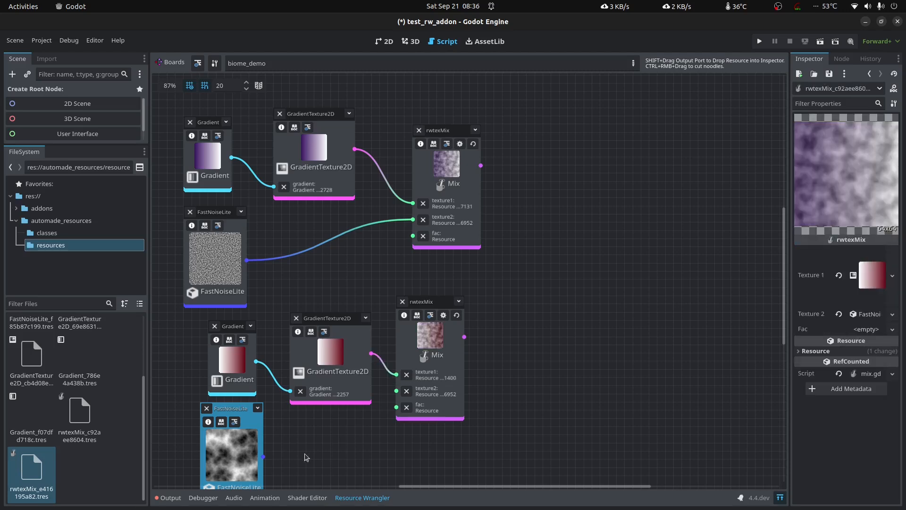
drag(263, 456, 397, 391)
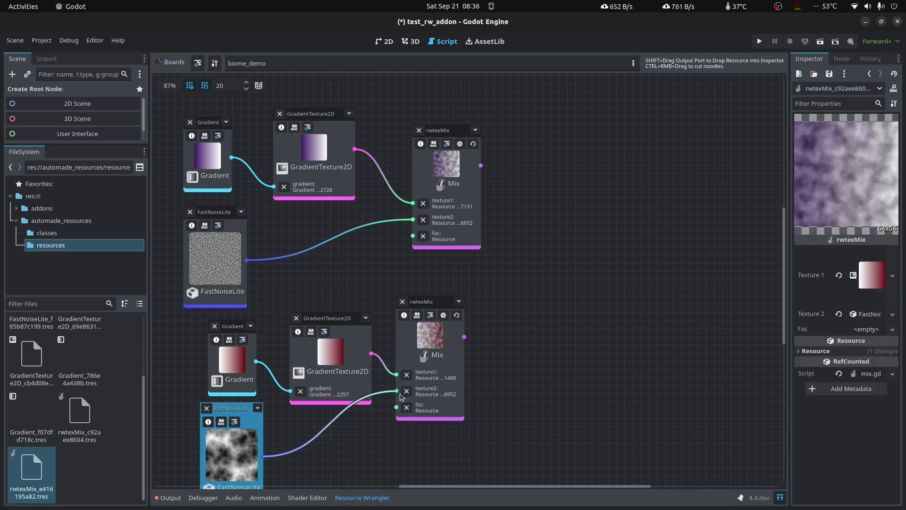
click(435, 340)
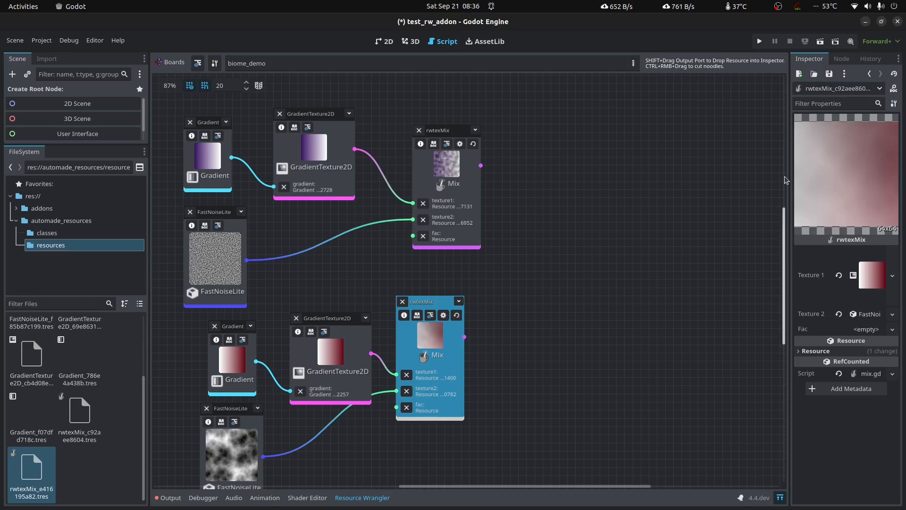
- Widen the inspector and set the lower FastNoiseLite node's frequency to 0.0468
drag(789, 180, 746, 175)
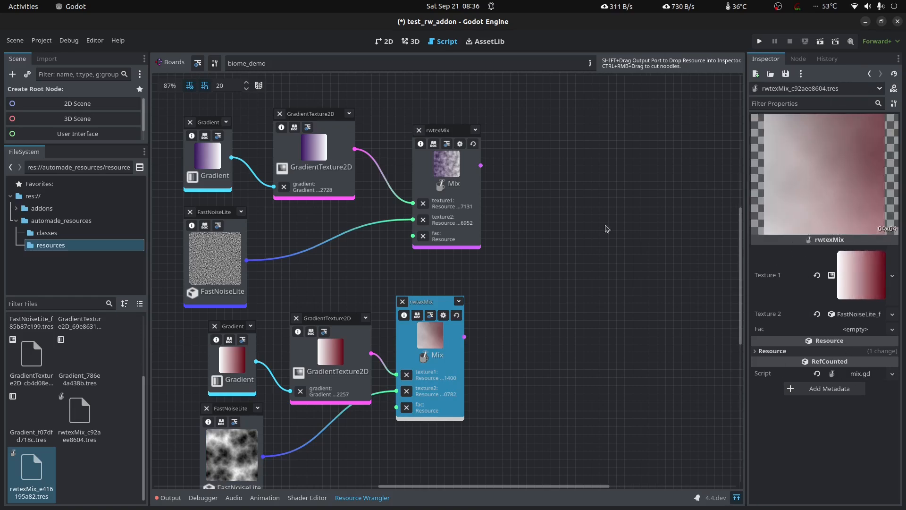
click(226, 459)
drag(857, 235, 874, 238)
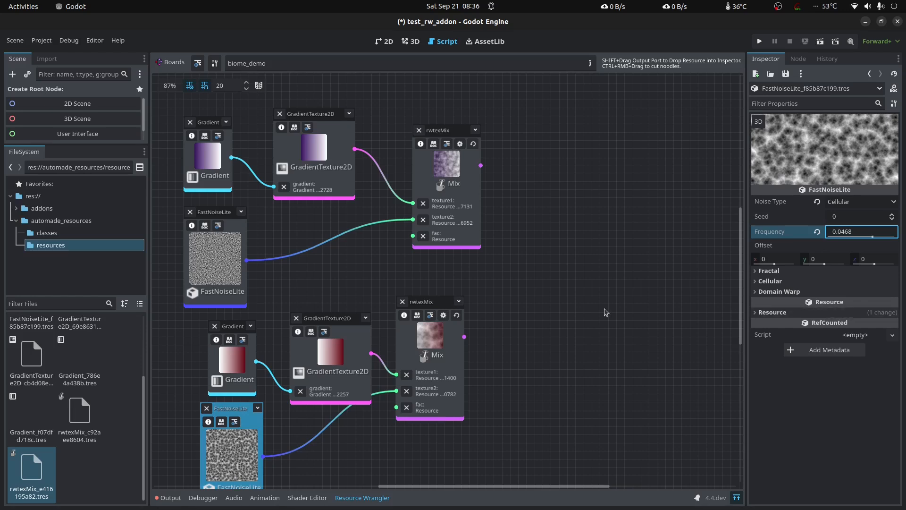
- Recolour the lower Gradient's dark red end stop to green, hex 4f9c35
click(238, 370)
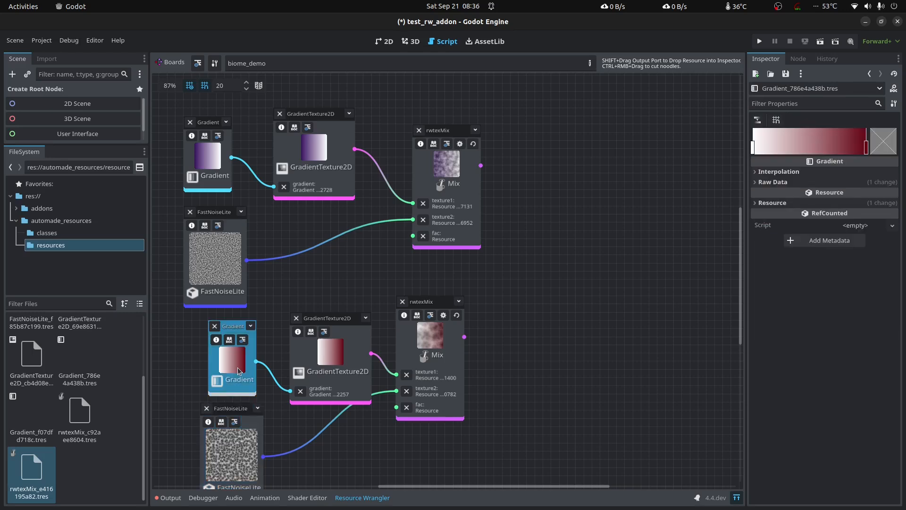
click(866, 148)
click(887, 148)
click(783, 253)
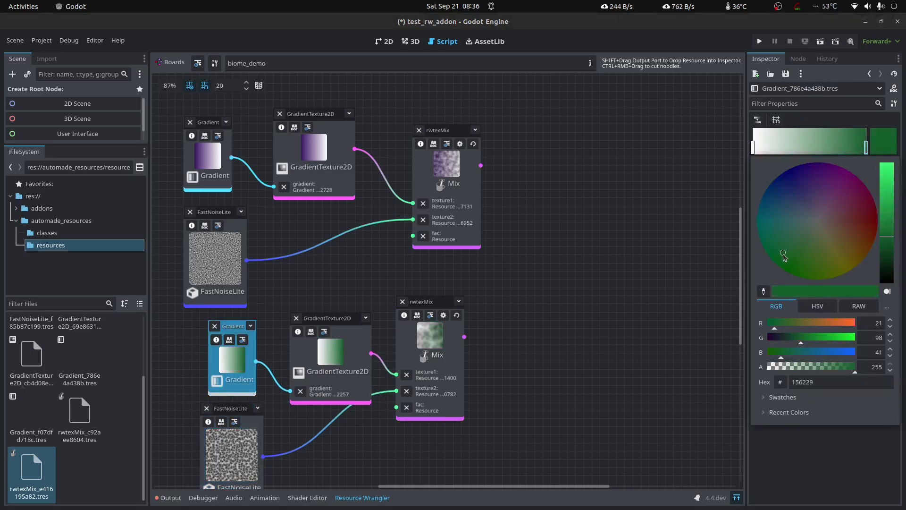
click(786, 252)
click(887, 232)
drag(887, 230, 888, 242)
drag(796, 254, 806, 258)
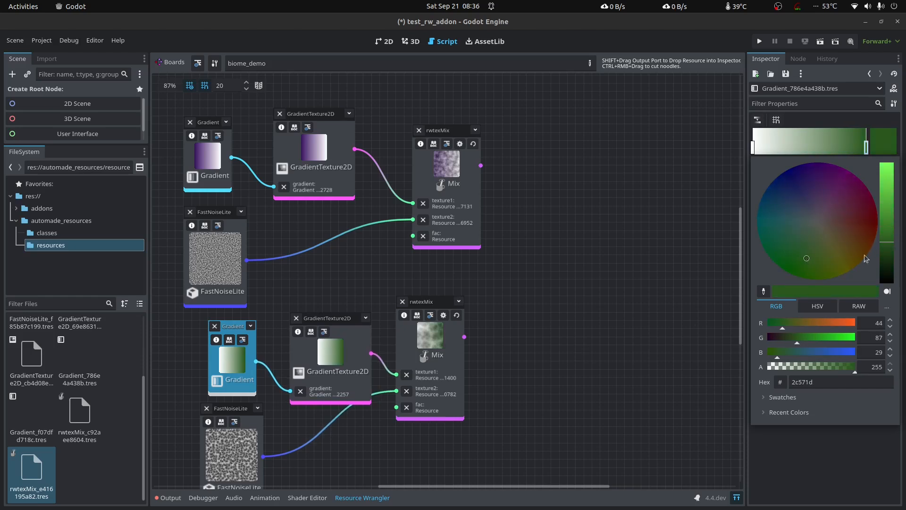
drag(885, 245, 890, 212)
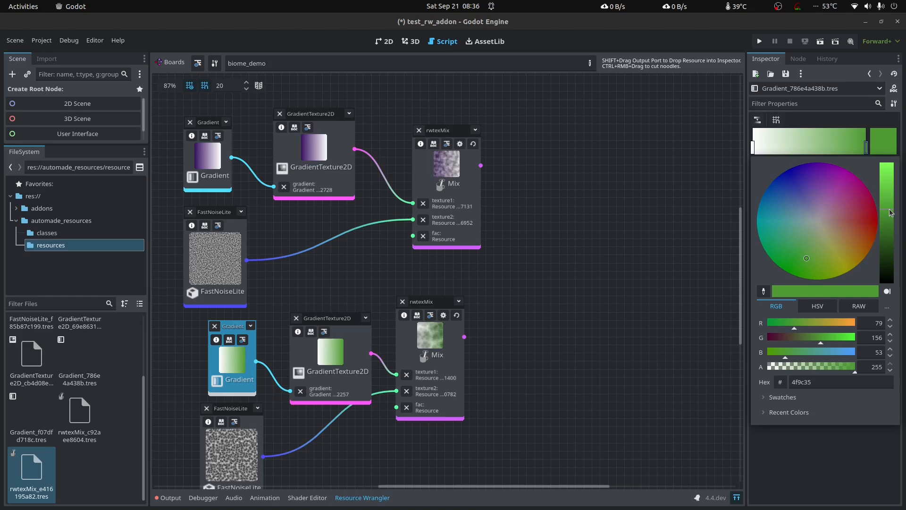
- Move the lower Gradient's end stop inward, with an extra green stop near the start, and recolour the first stop bright green
drag(862, 150, 841, 149)
click(752, 149)
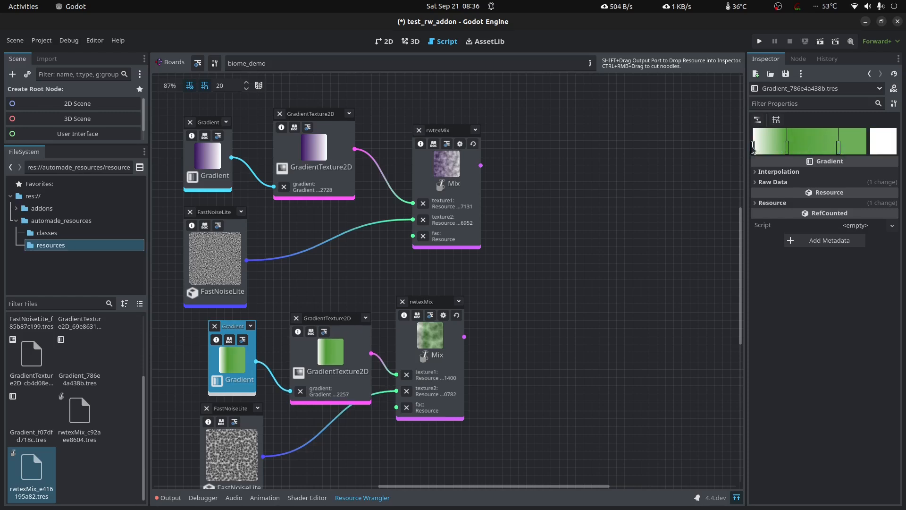
click(885, 145)
mouse_move(811, 225)
mouse_down()
mouse_move(776, 263)
mouse_move(769, 233)
mouse_up()
- Recolour the lower Gradient's last stop teal, hex 1cae8b, and save the modified resources
click(838, 149)
click(838, 149)
click(876, 143)
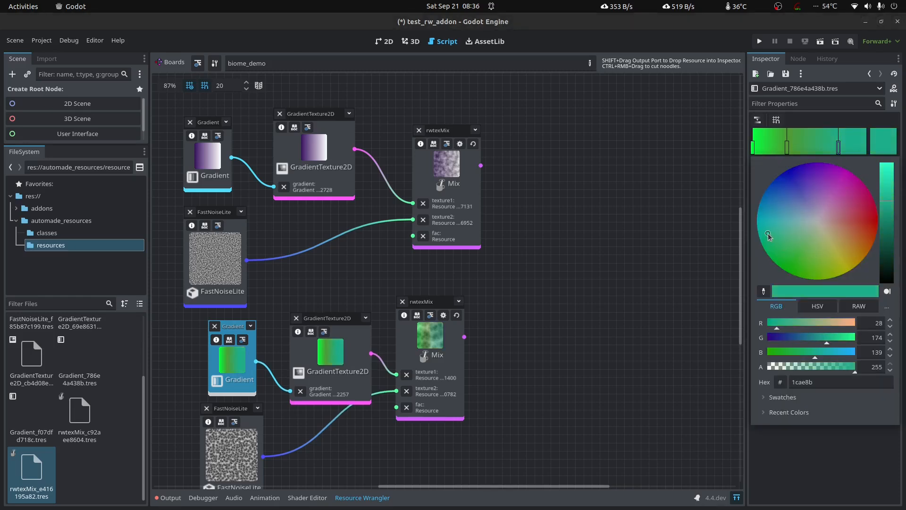
click(546, 382)
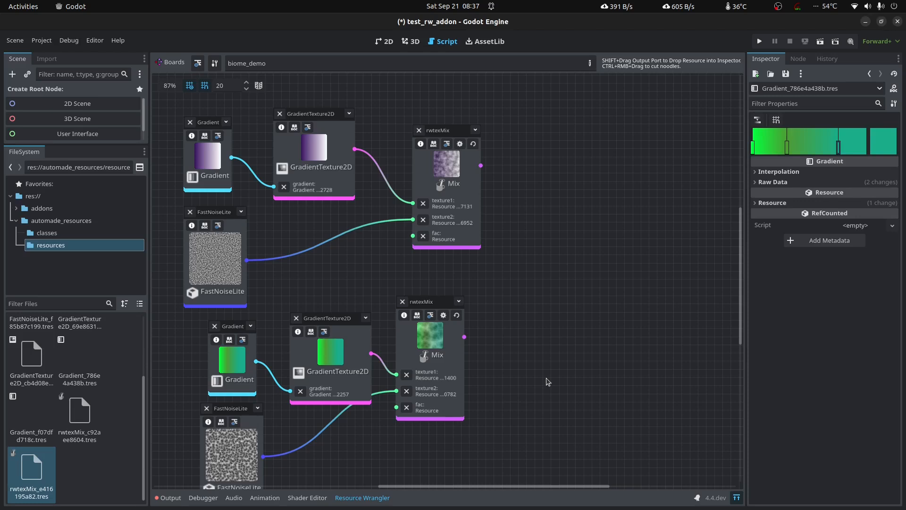
key(ctrl+s)
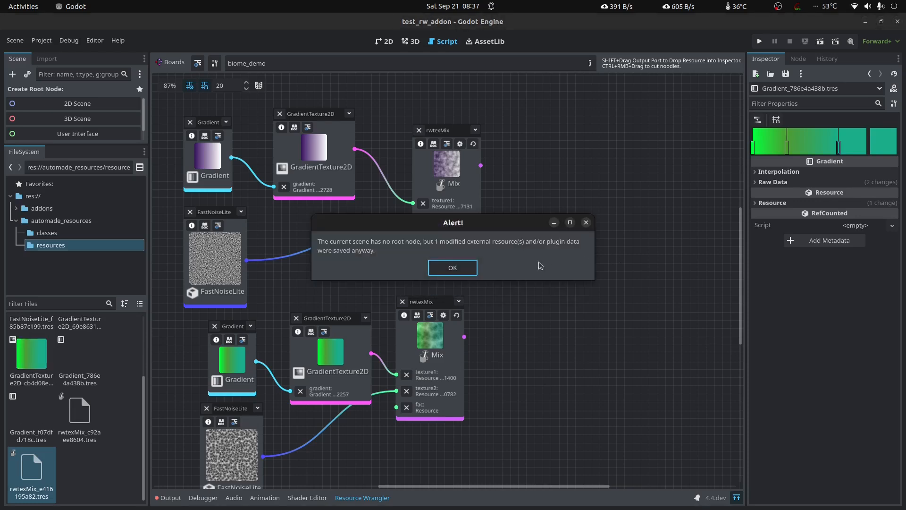
click(452, 267)
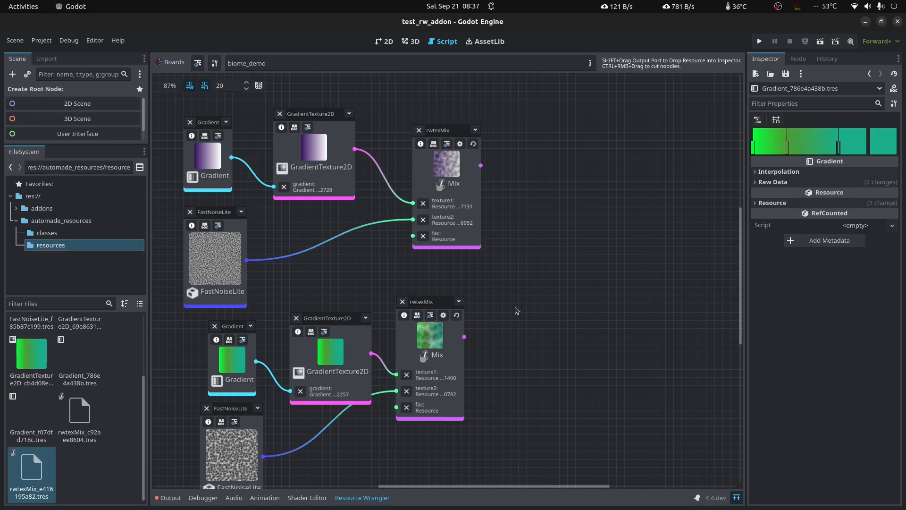
- Align the two Mix nodes in a column closer together and inspect the upper one
drag(449, 130, 425, 162)
mouse_move(420, 304)
mouse_down()
mouse_move(486, 296)
mouse_move(412, 296)
mouse_up()
click(508, 240)
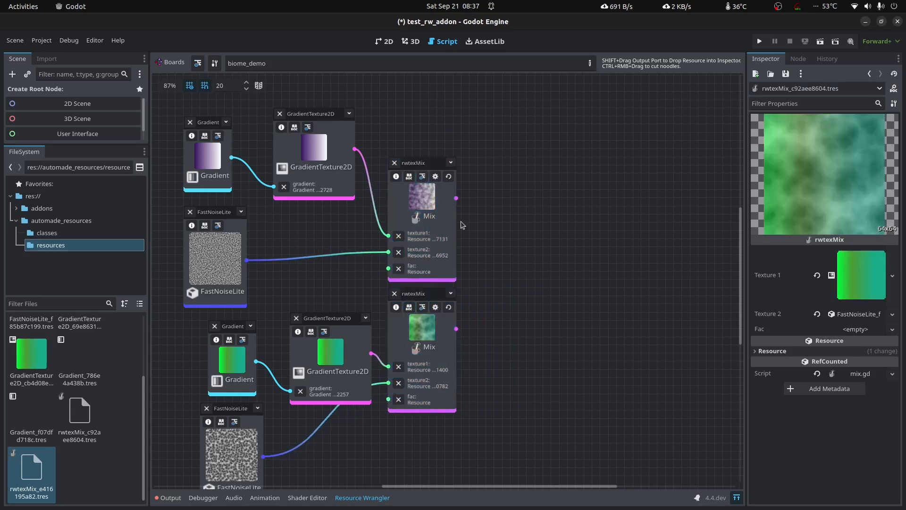
click(431, 205)
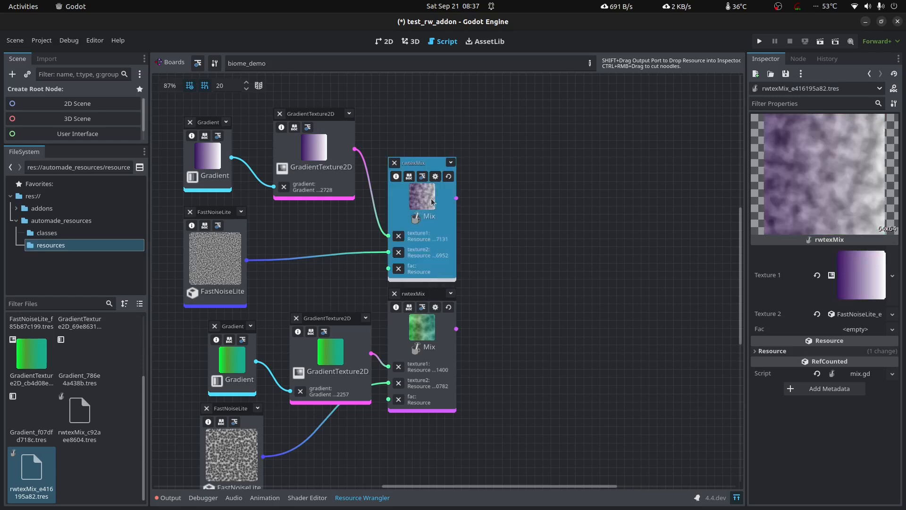
- Add a BCS (rwtexBCS) node beside the upper Mix and connect that Mix's output to its texture input
click(541, 184)
right_click(530, 147)
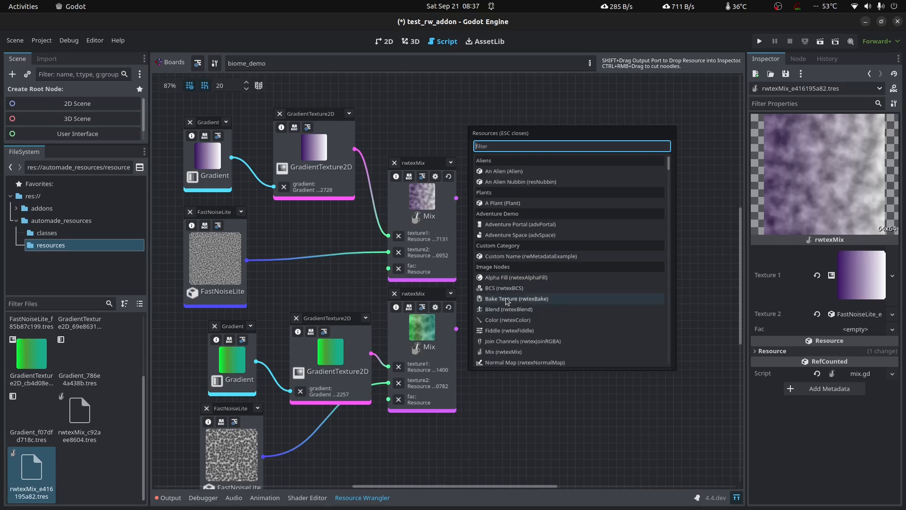
scroll(559, 427, up, 2)
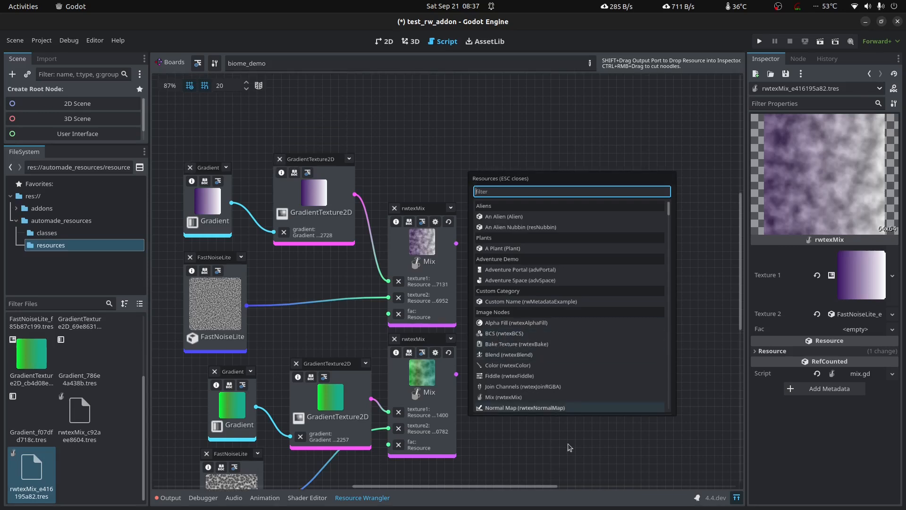
ctrl+scroll(568, 444, up, 4)
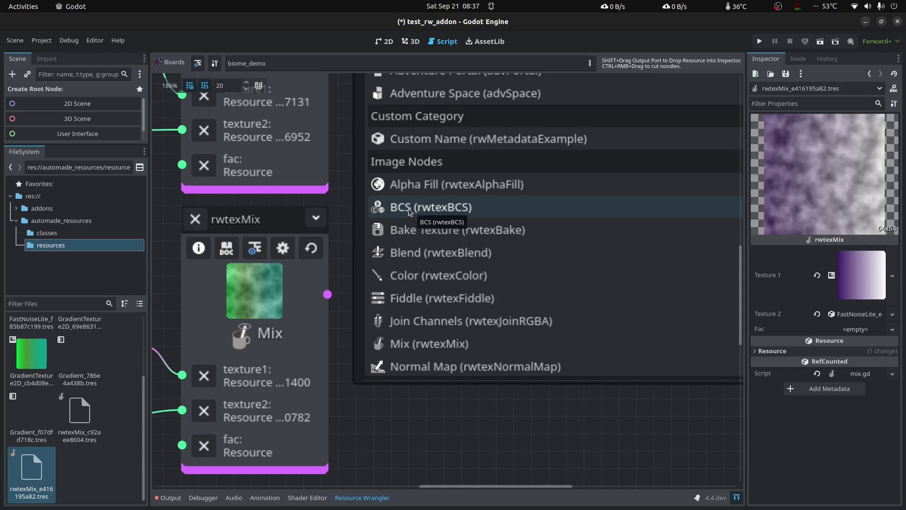
click(409, 208)
ctrl+scroll(606, 273, down, 2)
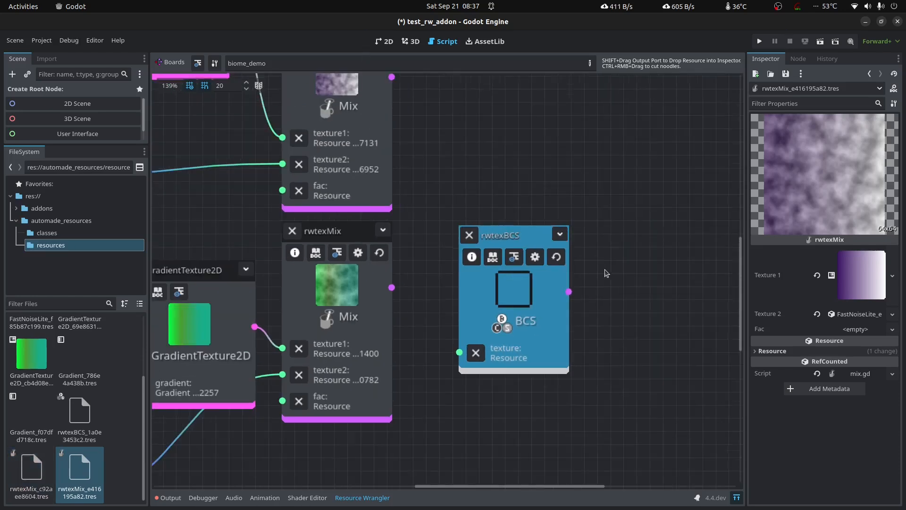
ctrl+scroll(606, 274, down, 2)
scroll(574, 323, up, 2)
drag(534, 303, 538, 125)
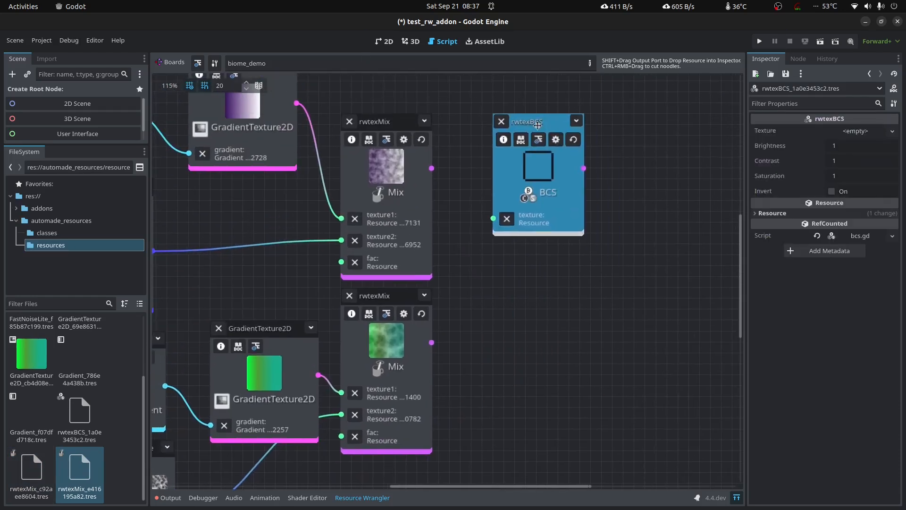
drag(432, 168, 486, 220)
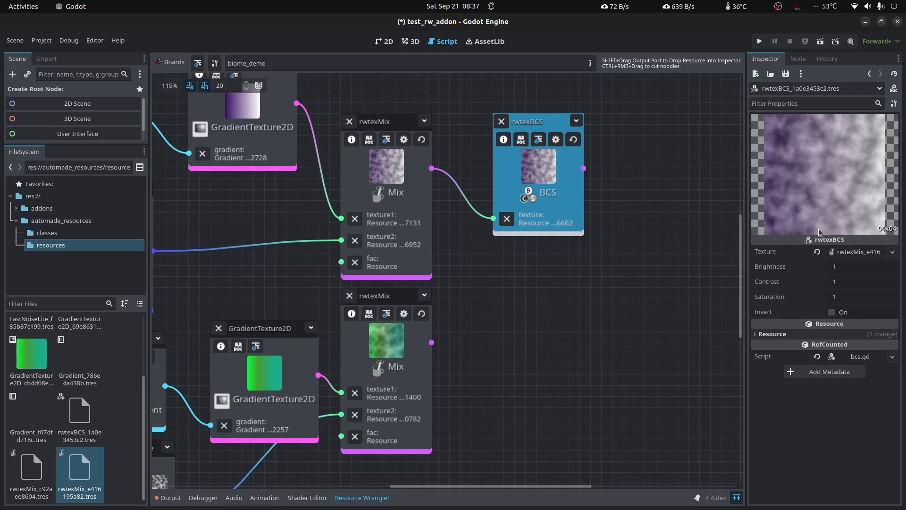
- Try contrast values of 10 and 8 on the BCS node
click(852, 268)
click(855, 282)
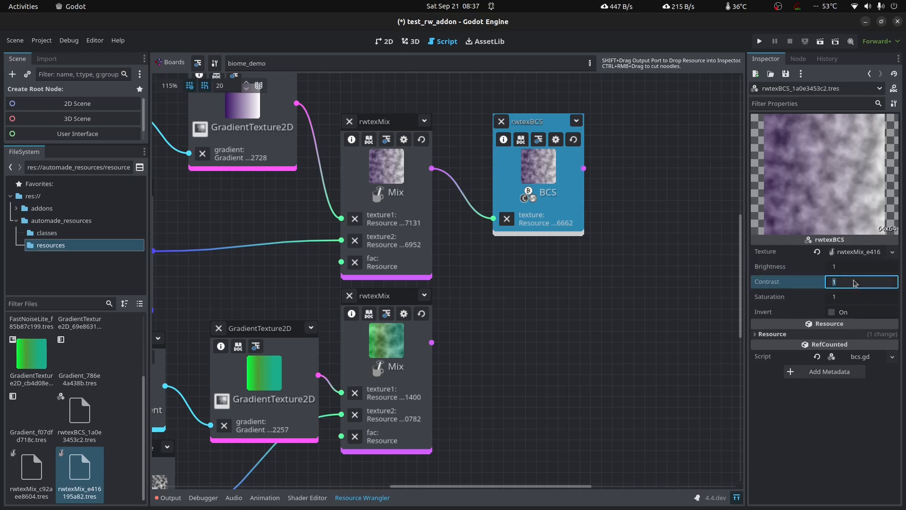
text(10)
click(670, 234)
click(564, 196)
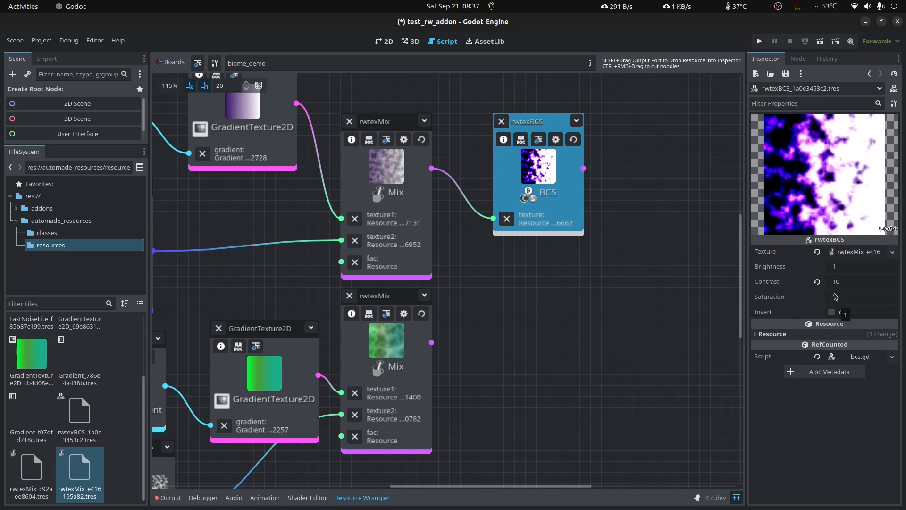
click(845, 282)
text(8)
key(Return)
- Set the BCS node's contrast to 2
click(862, 282)
text(2)
key(Return)
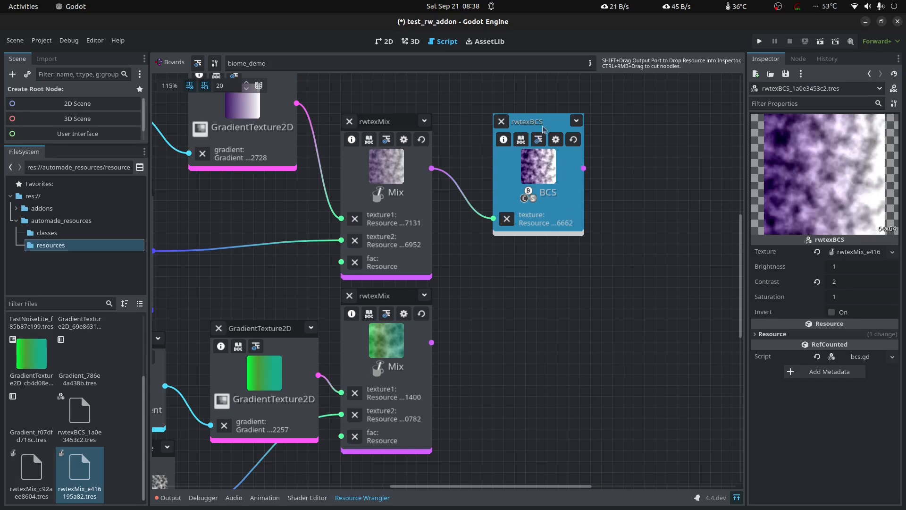
- Duplicate the BCS node, connect the lower Mix to the copy's texture input, and stack both BCS nodes in a column
key(ctrl+d)
drag(573, 183, 547, 296)
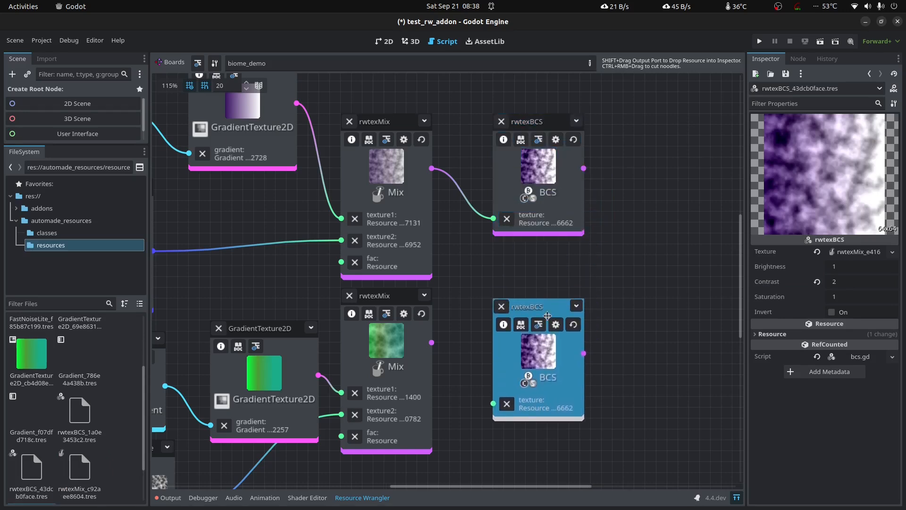
drag(433, 344, 493, 393)
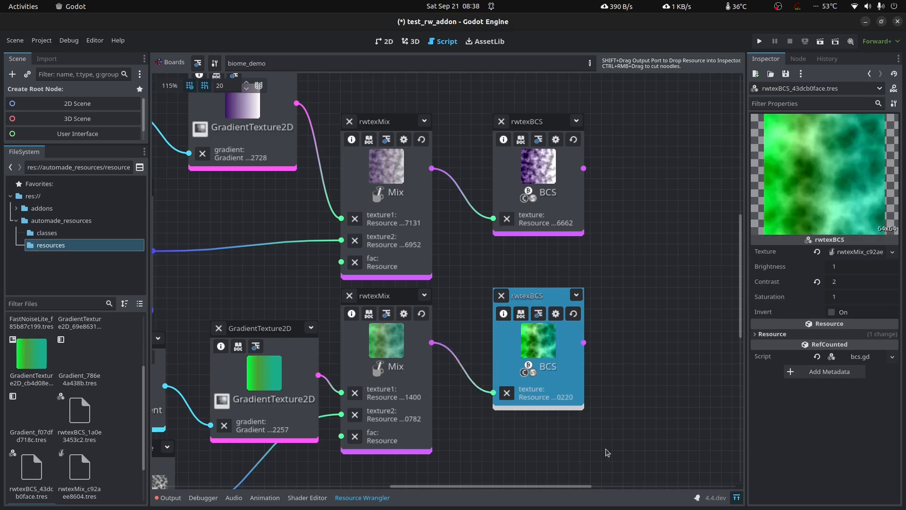
drag(537, 123, 516, 144)
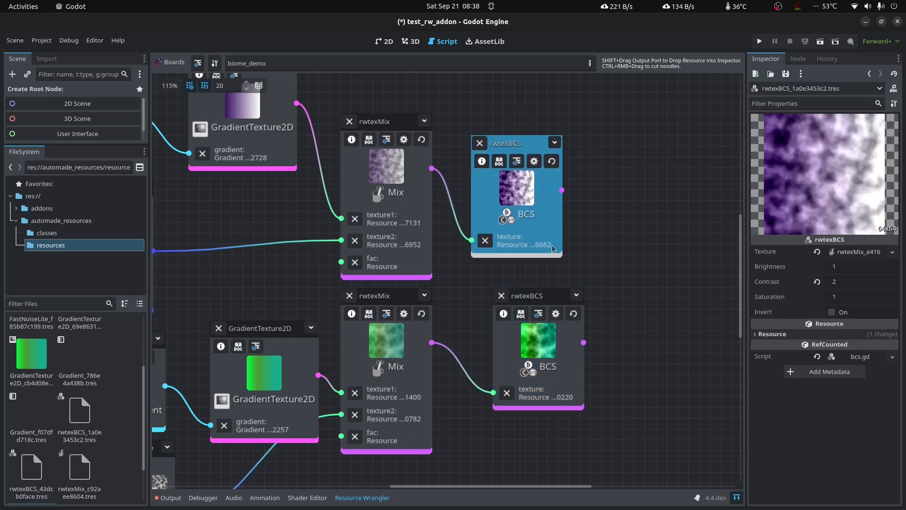
drag(550, 298, 529, 277)
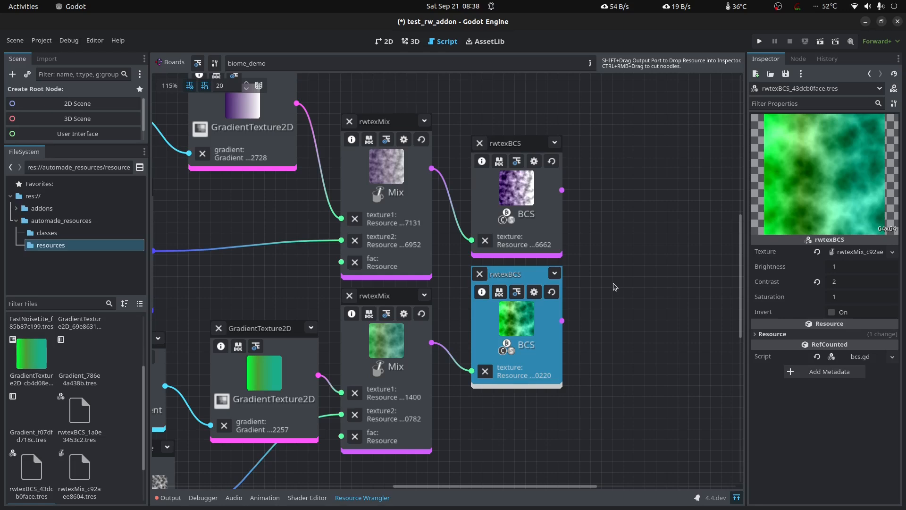
- Duplicate the upper Mix beyond the BCS nodes, connecting the upper BCS to its texture1 and the lower BCS to its texture2
middle_drag(624, 286, 467, 292)
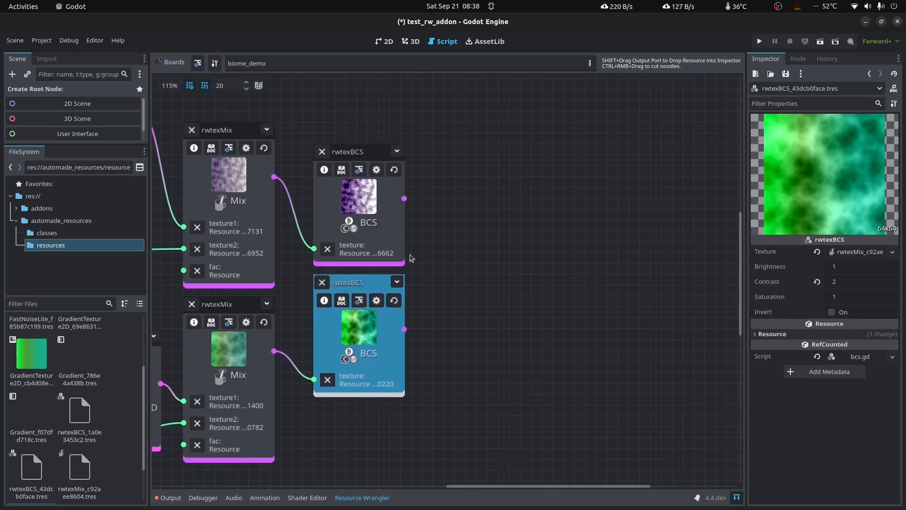
click(220, 129)
key(ctrl+d)
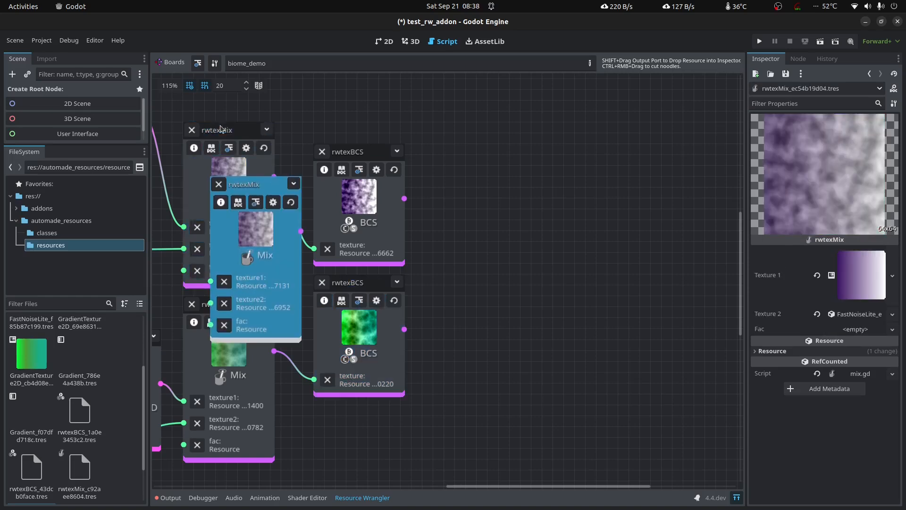
drag(255, 187, 521, 199)
drag(404, 199, 477, 293)
drag(404, 329, 477, 314)
drag(508, 192, 520, 171)
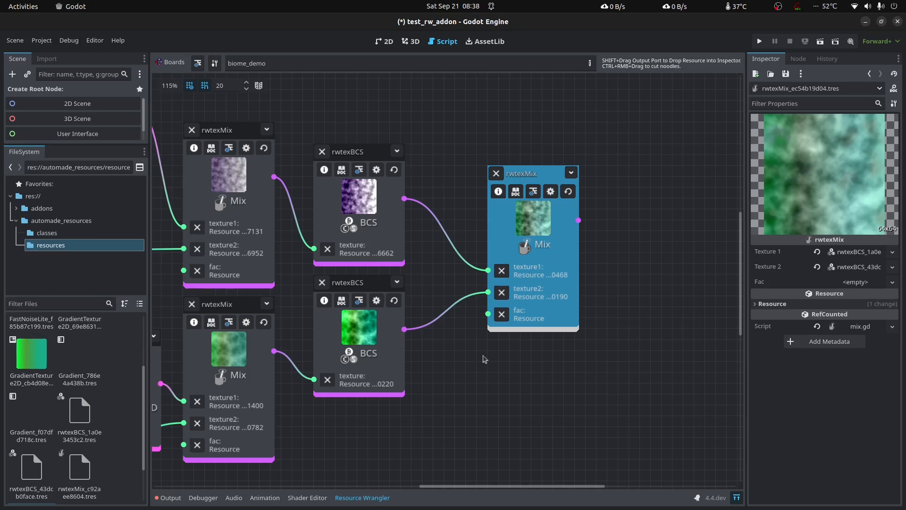
- Duplicate the lower FastNoiseLite node and place the copy just below the lower BCS node, near the new Mix
middle_drag(541, 441, 688, 321)
scroll(610, 362, down, 5)
middle_drag(605, 367, 494, 359)
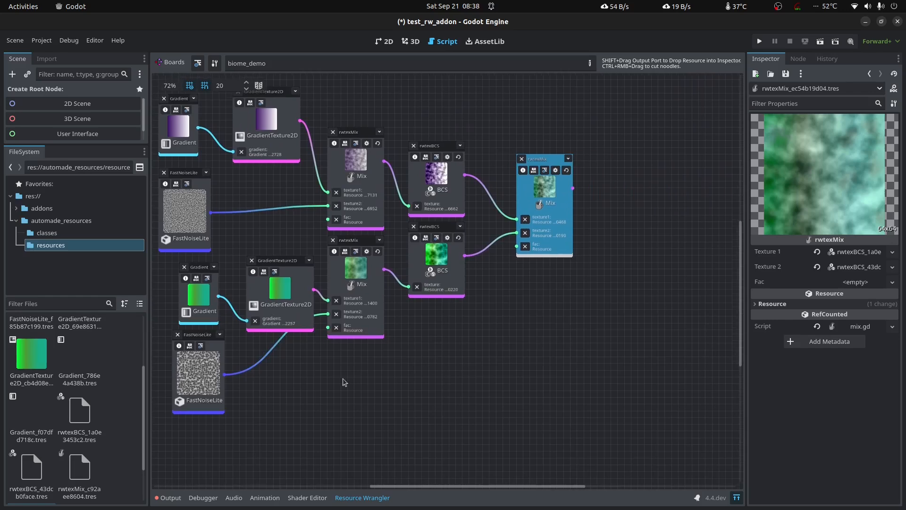
click(199, 339)
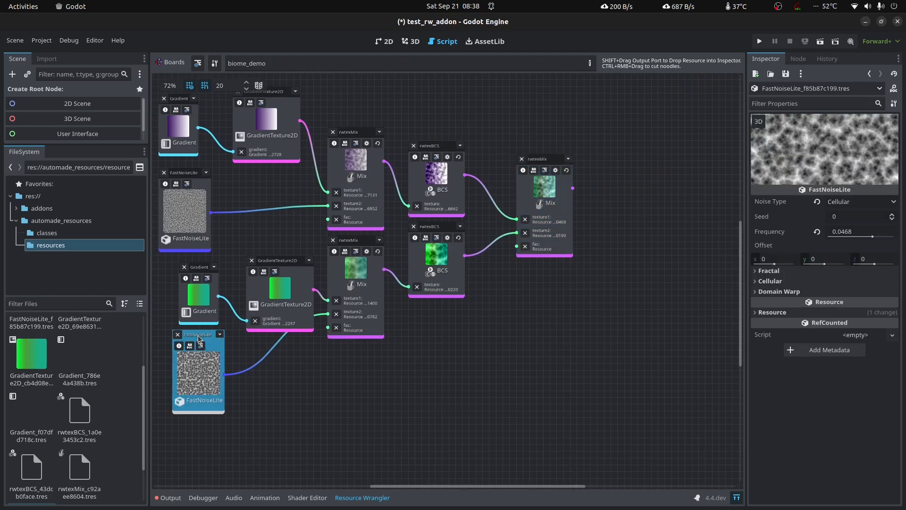
key(ctrl+d)
drag(219, 370, 477, 283)
scroll(478, 283, up, 4)
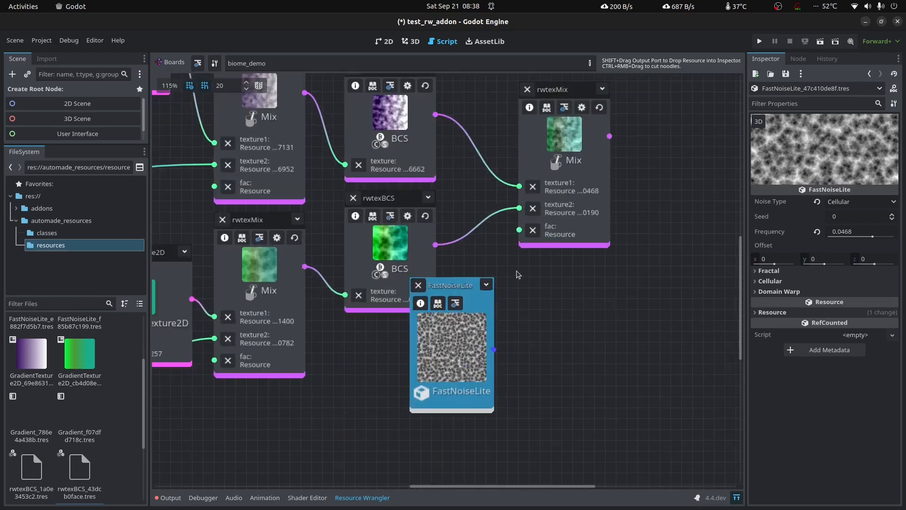
- Lower the copied FastNoiseLite's frequency, connect it to the third Mix's fac input, and inspect that Mix's blended texture
drag(872, 236, 859, 236)
drag(488, 365, 518, 222)
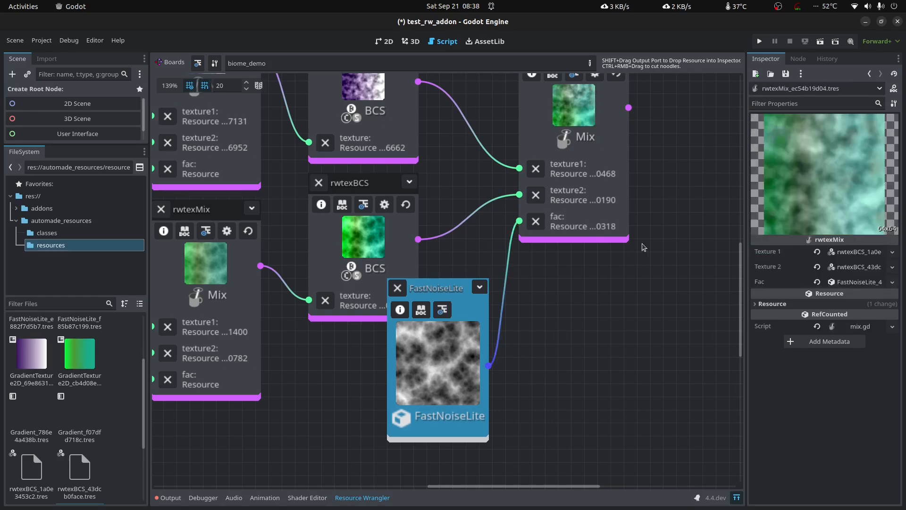
scroll(552, 212, up, 4)
click(521, 208)
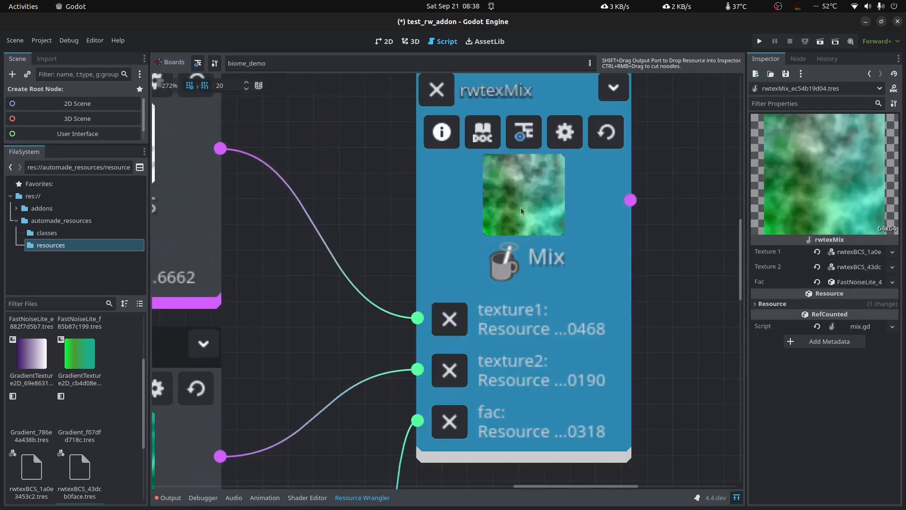
scroll(588, 279, down, 2)
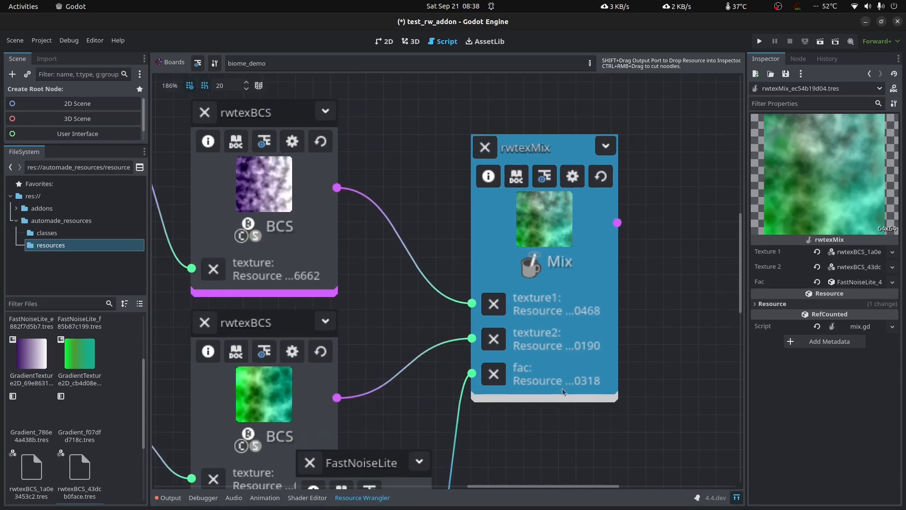
- Move the third FastNoiseLite node up beside the Mix it feeds and raise its frequency to 0.074
middle_drag(562, 388, 579, 126)
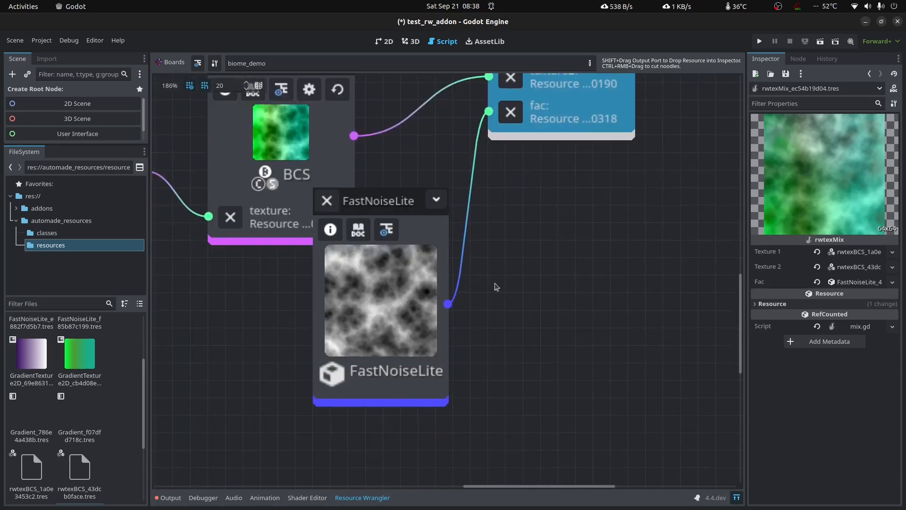
scroll(532, 202, down, 3)
middle_drag(606, 231, 549, 438)
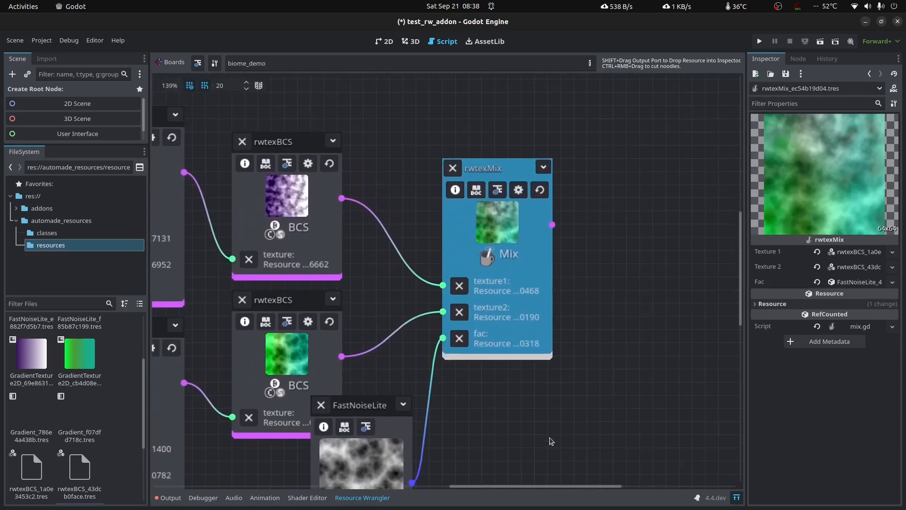
scroll(512, 190, up, 6)
scroll(497, 279, down, 3)
middle_drag(598, 374, 629, 203)
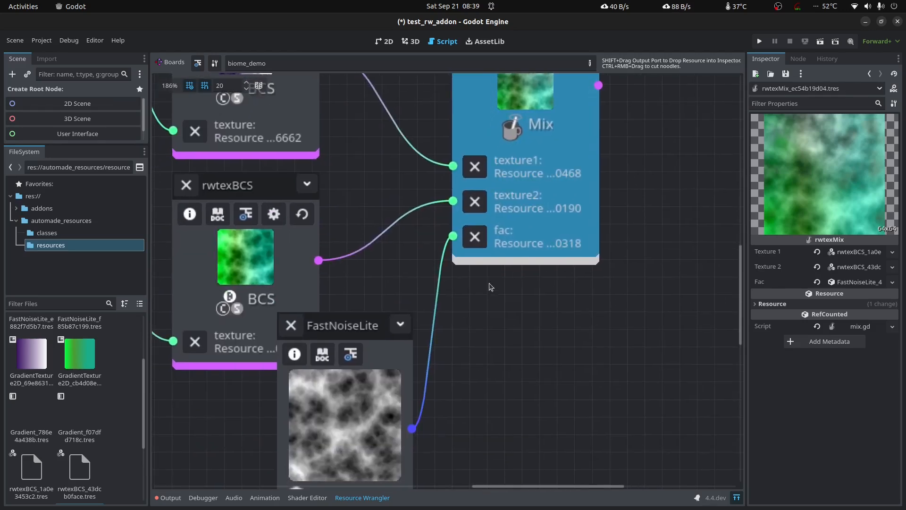
click(350, 411)
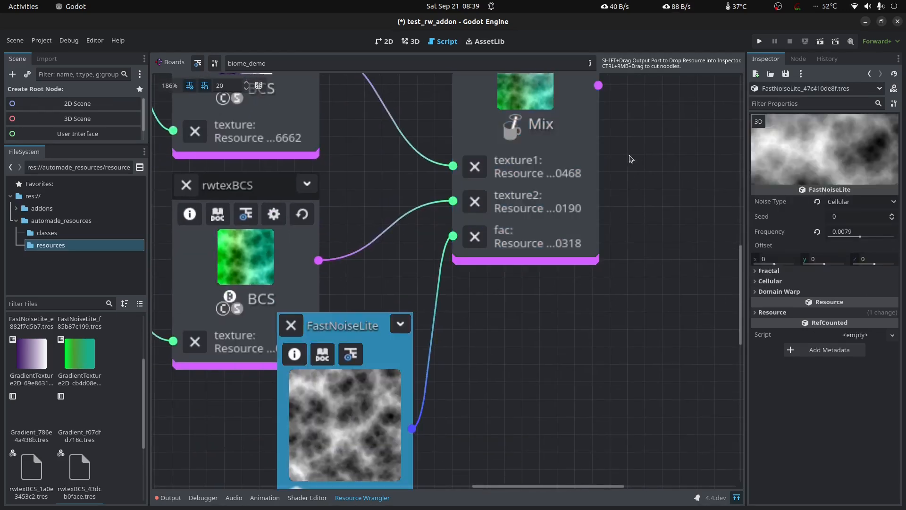
drag(343, 319, 390, 126)
middle_drag(645, 143, 600, 291)
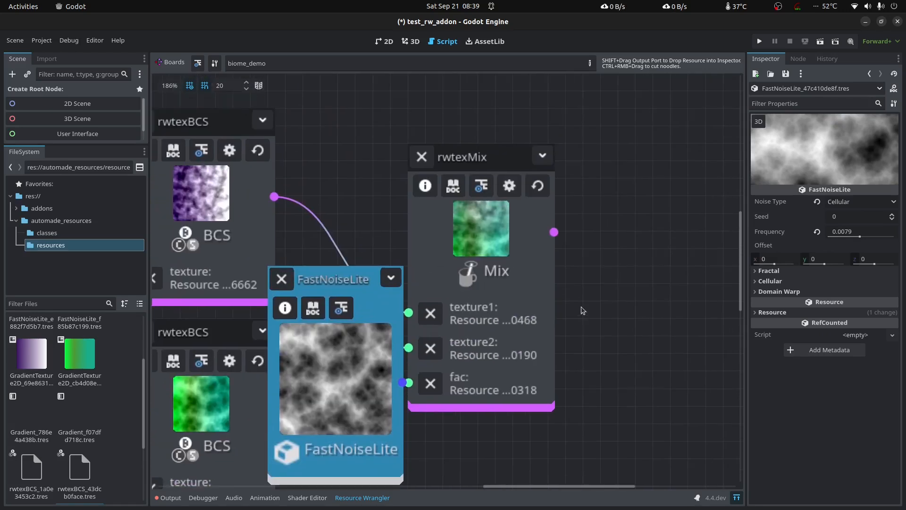
click(859, 236)
drag(859, 236, 876, 234)
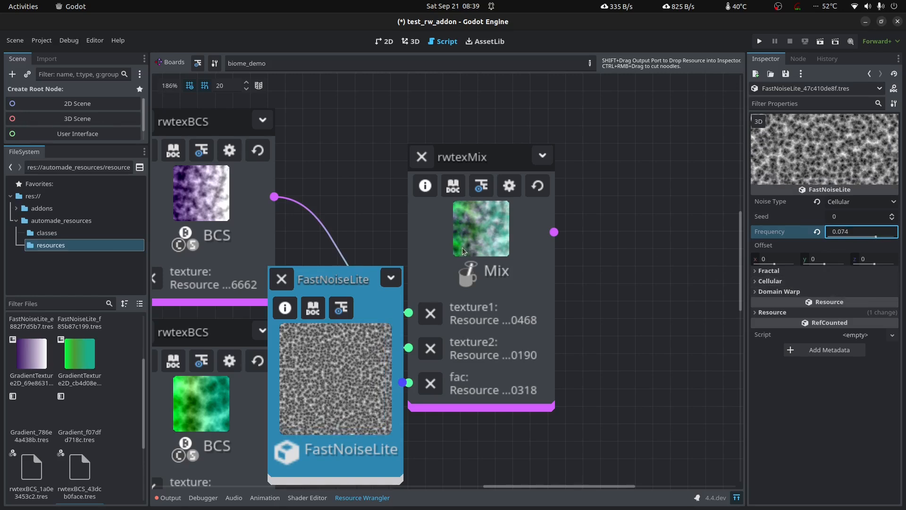
- Collapse the third FastNoiseLite and the lower BCS nodes, placing the noise node just beneath that BCS
click(467, 365)
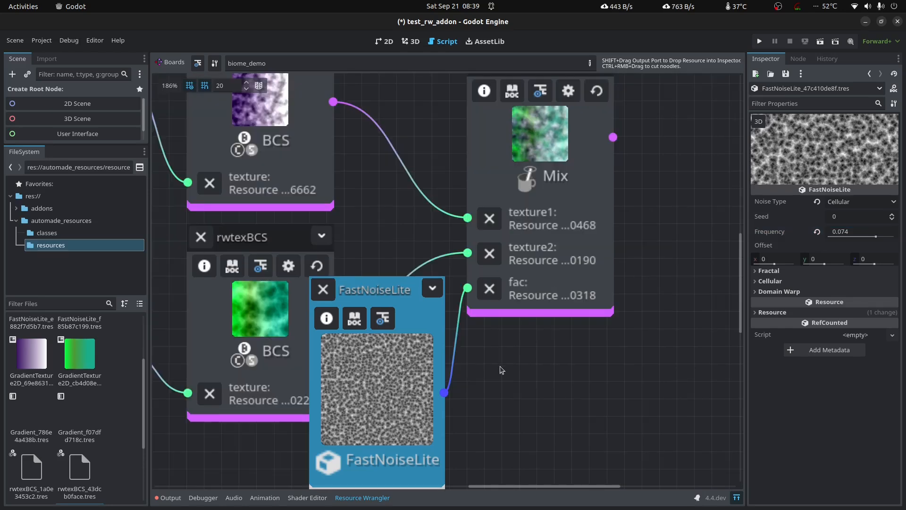
middle_drag(500, 368, 489, 324)
click(423, 244)
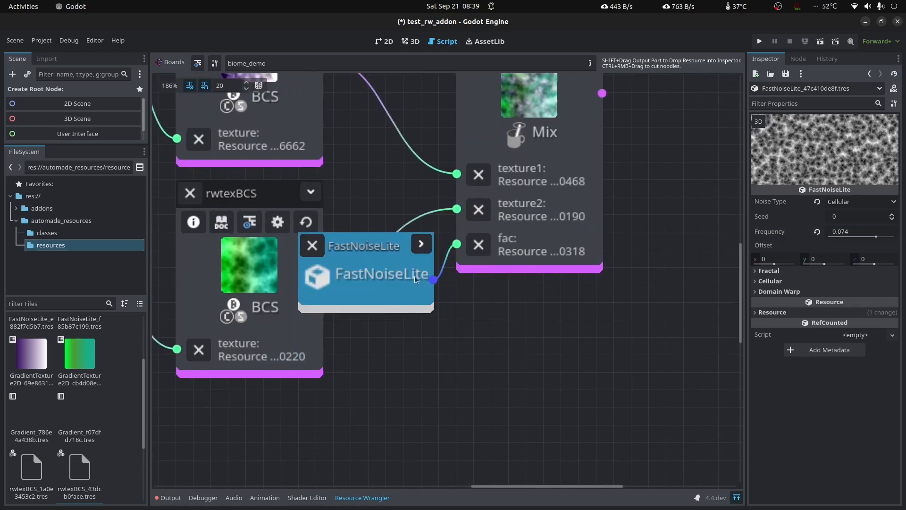
drag(381, 247, 420, 304)
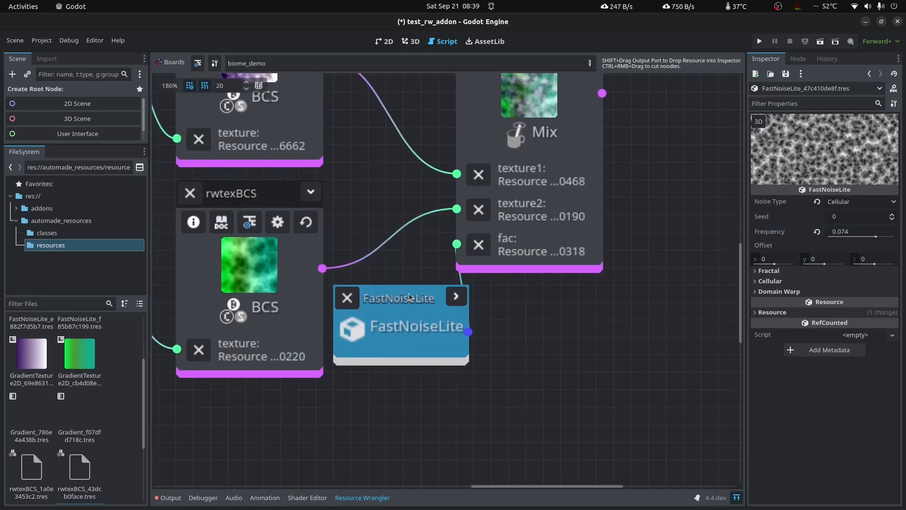
click(311, 191)
drag(399, 298, 285, 299)
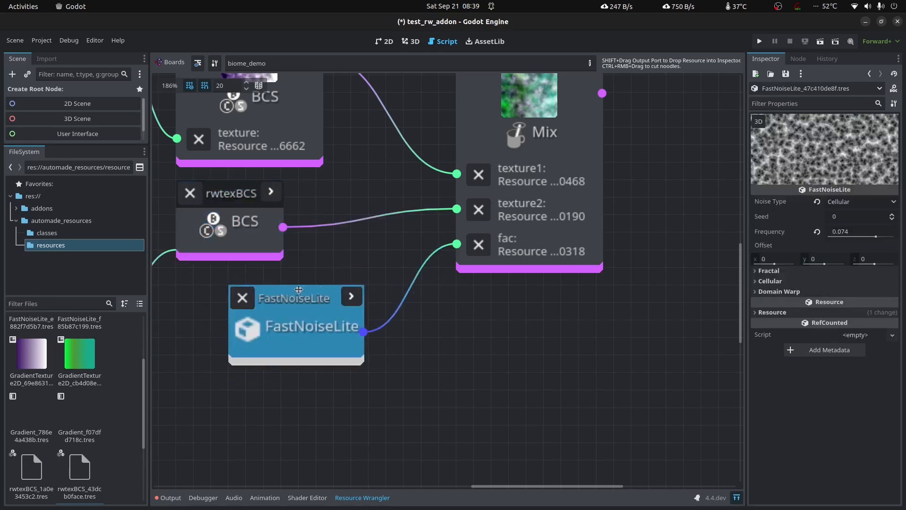
- Inspect the third Mix node's blended texture with the higher-frequency noise as its factor
scroll(496, 373, down, 2)
middle_drag(642, 345, 624, 377)
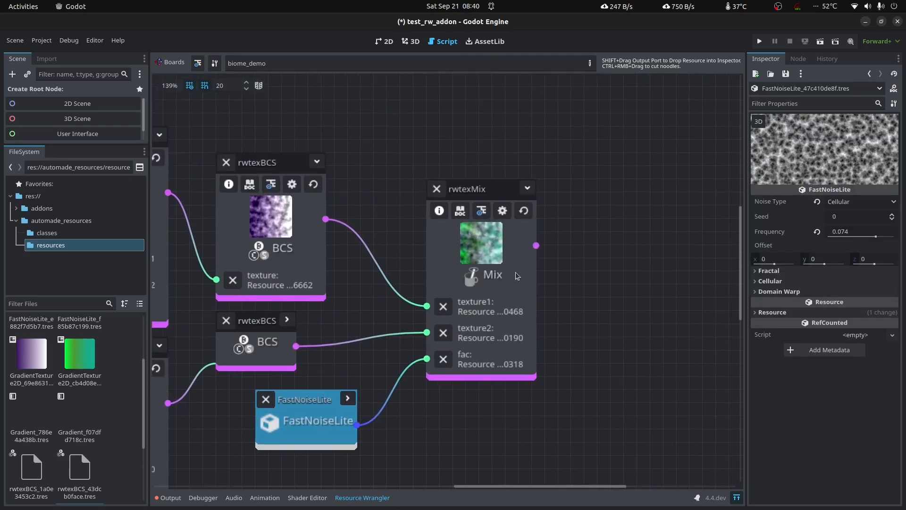
click(486, 249)
middle_drag(639, 312, 570, 298)
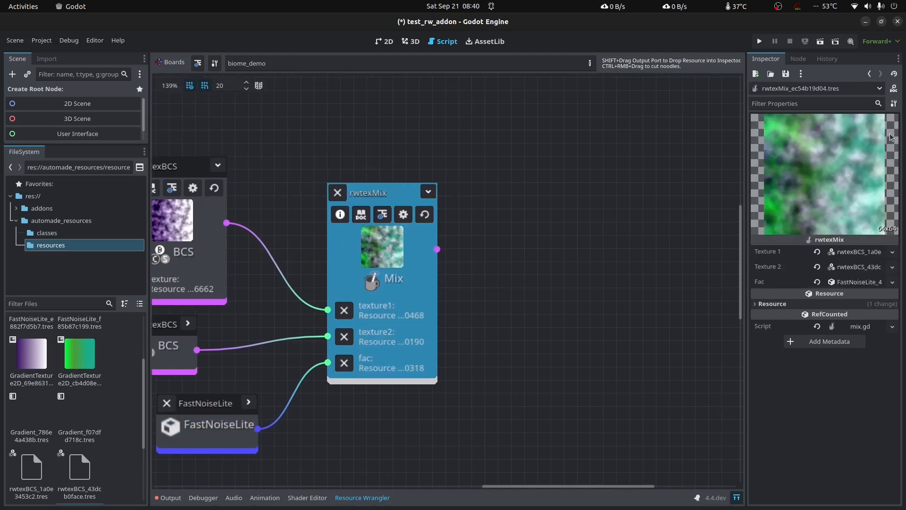
- Add a GradientTexture2D node below the third Mix and create a new Gradient node connected to its gradient input
middle_drag(539, 324, 586, 202)
scroll(478, 322, down, 4)
right_click(433, 315)
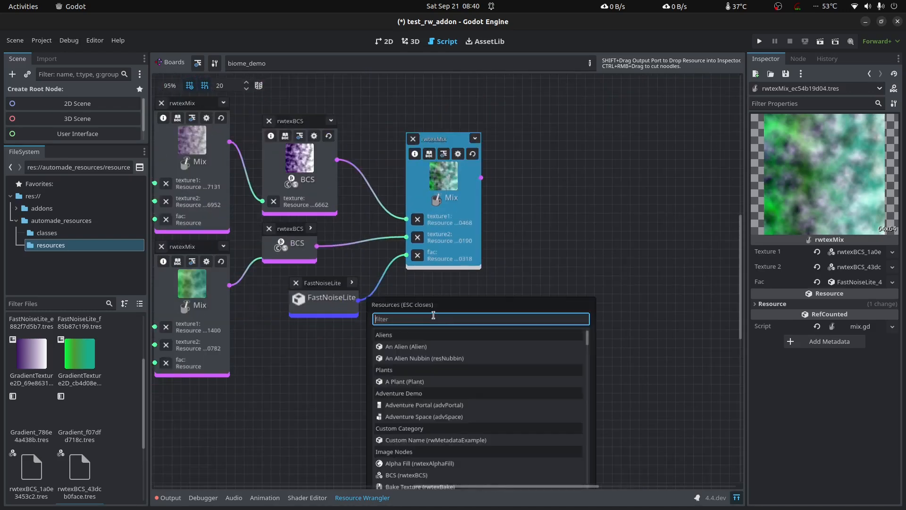
text(gradi)
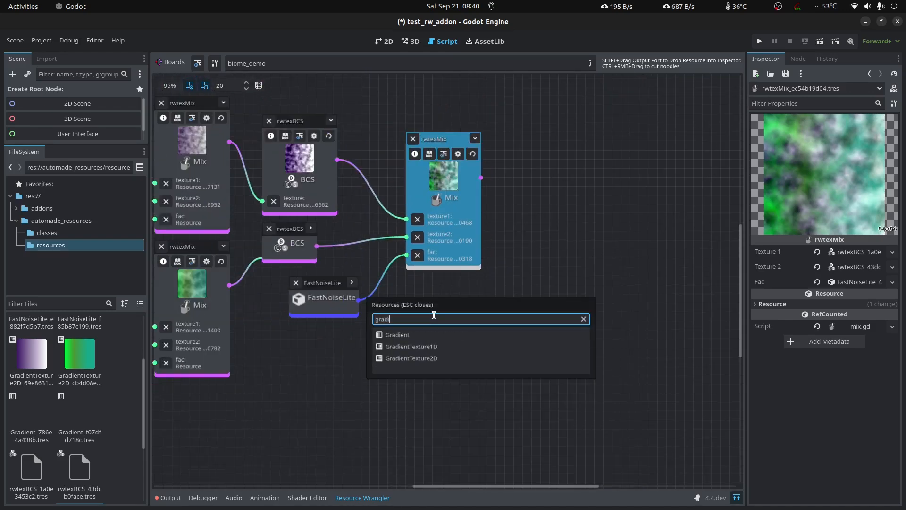
text(e)
click(447, 358)
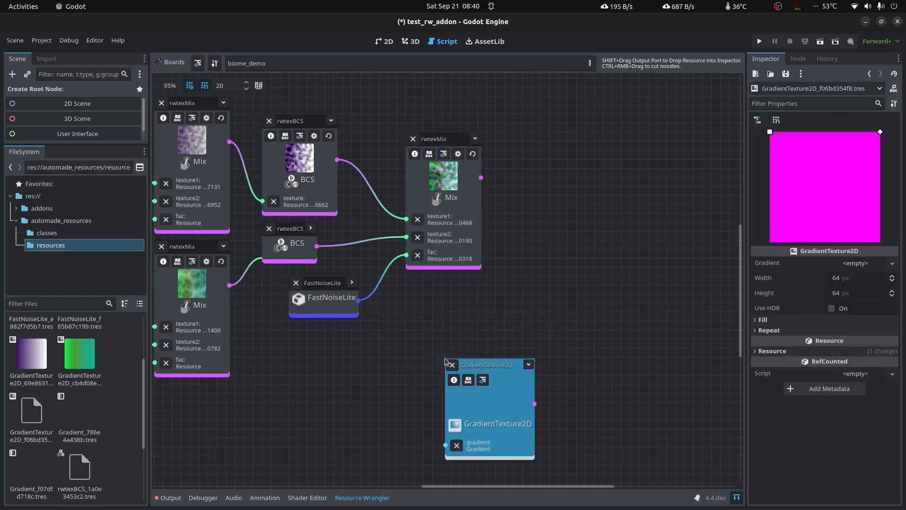
drag(491, 367, 436, 334)
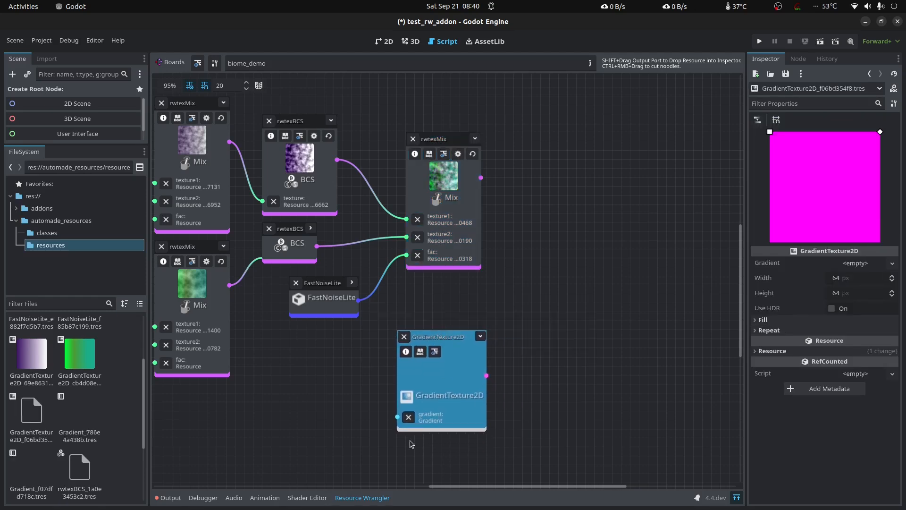
drag(398, 417, 330, 373)
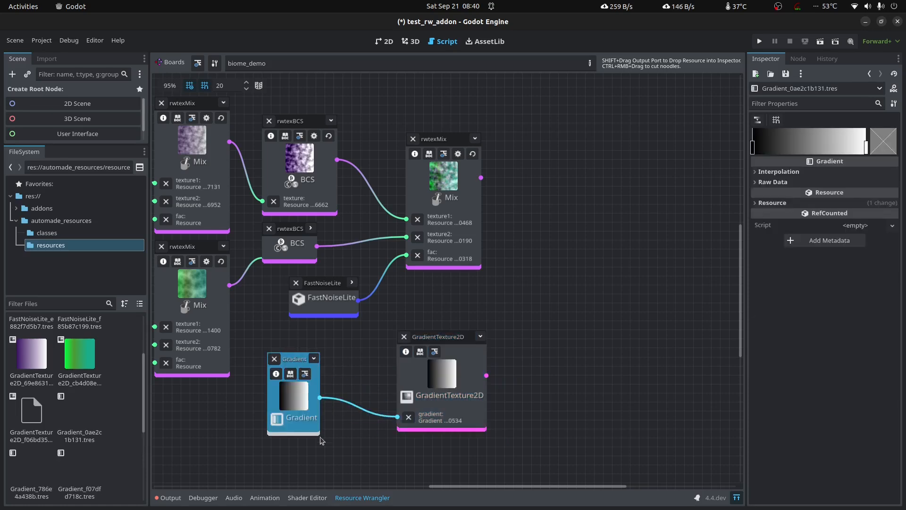
- Set the new GradientTexture2D's fill to Radial, center its start point at 0.5, 0.5, and enable grid snapping
click(450, 383)
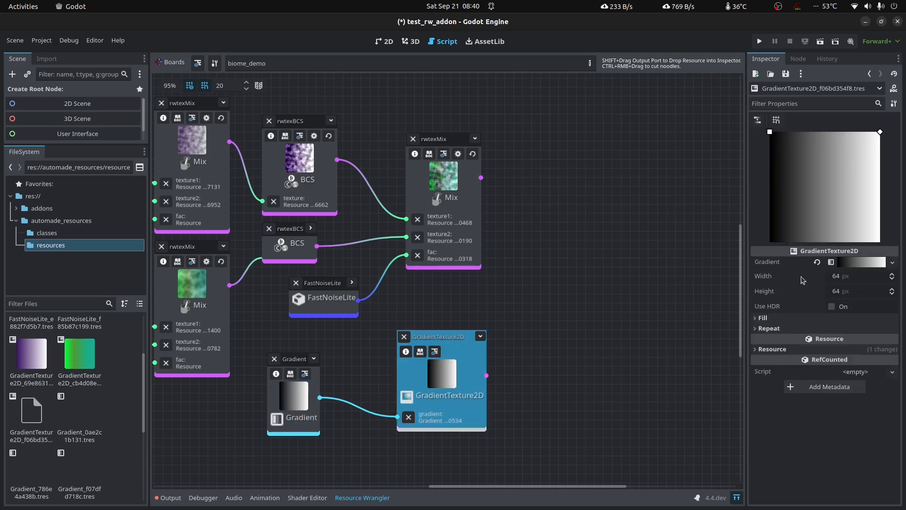
click(798, 318)
click(842, 332)
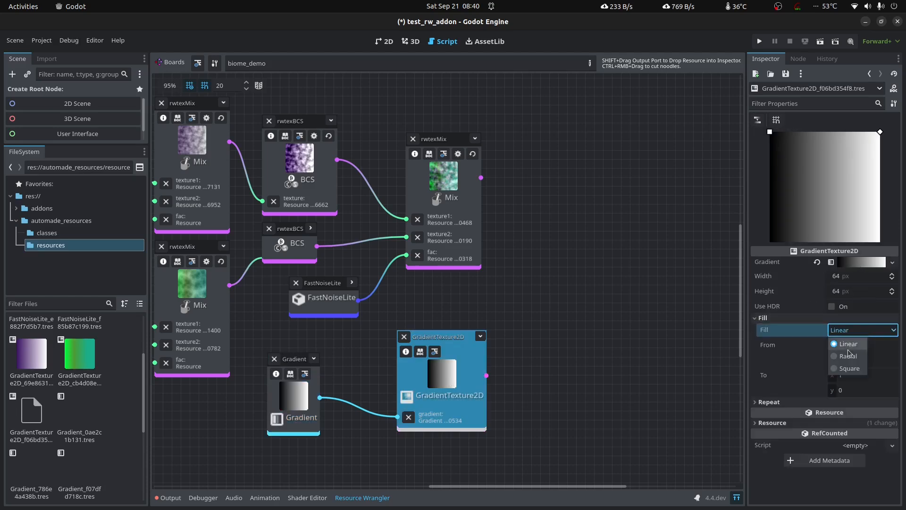
click(847, 355)
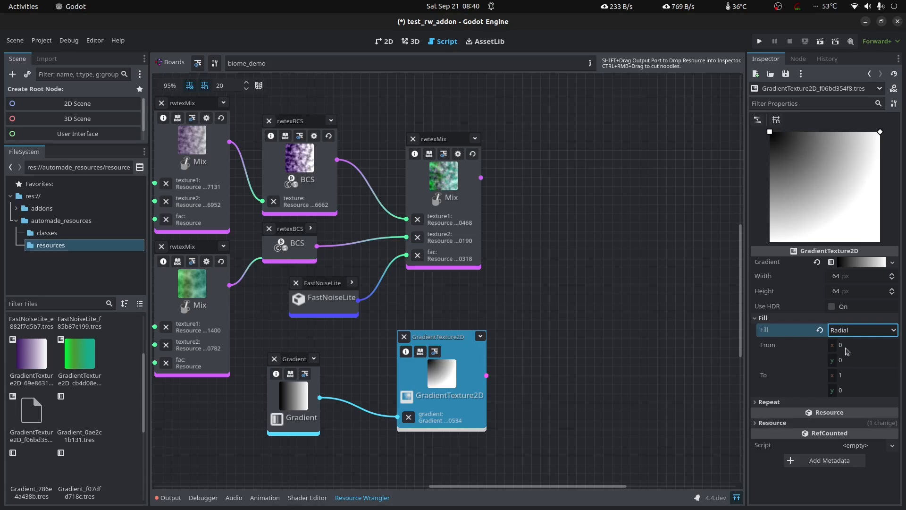
drag(770, 133, 825, 188)
click(777, 120)
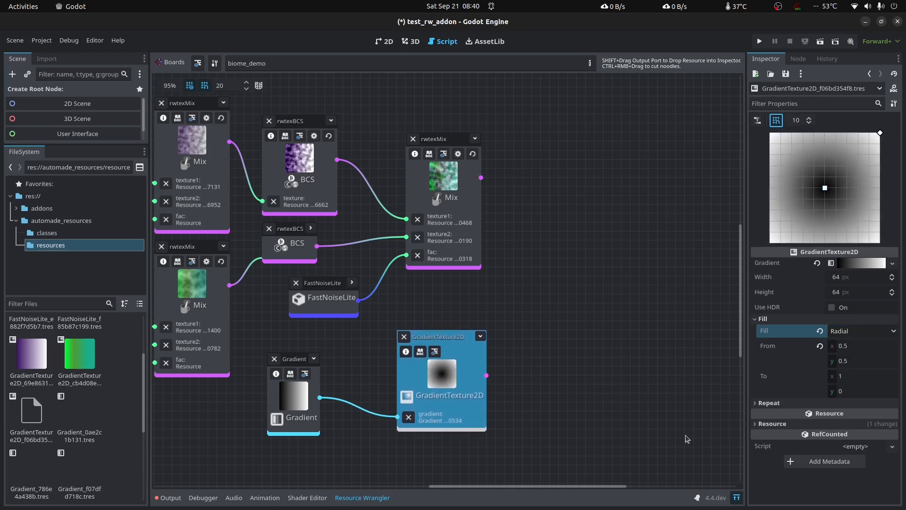
- Move the new Gradient's black stop just past the middle and its white stop to about three quarters along
click(307, 402)
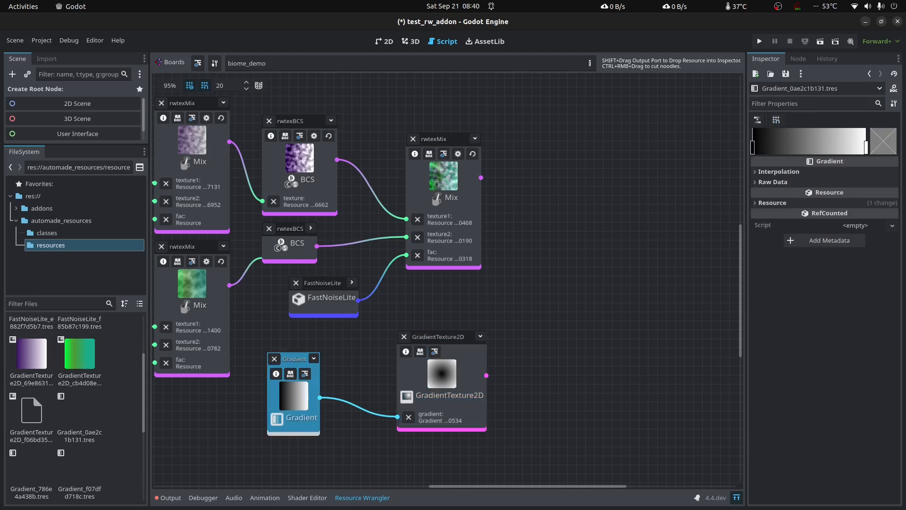
mouse_move(865, 147)
mouse_down()
mouse_move(770, 146)
mouse_move(867, 147)
mouse_up()
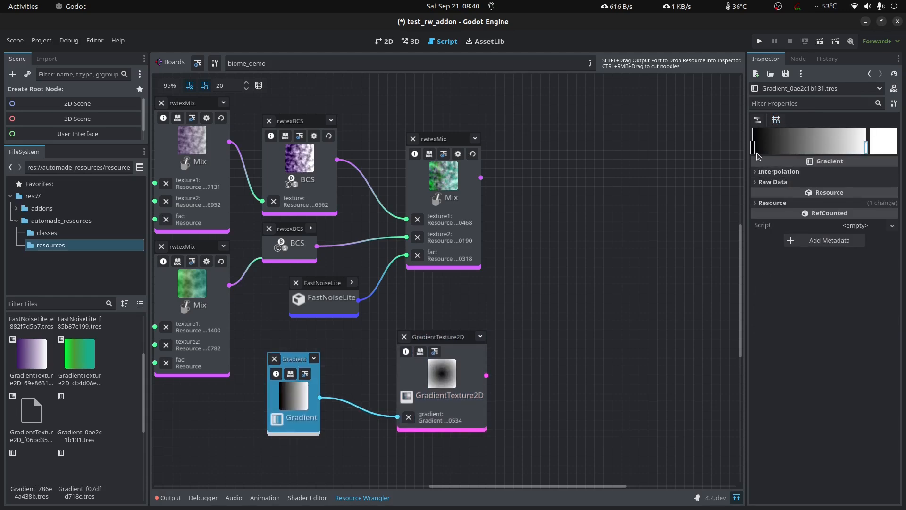
drag(753, 150, 817, 148)
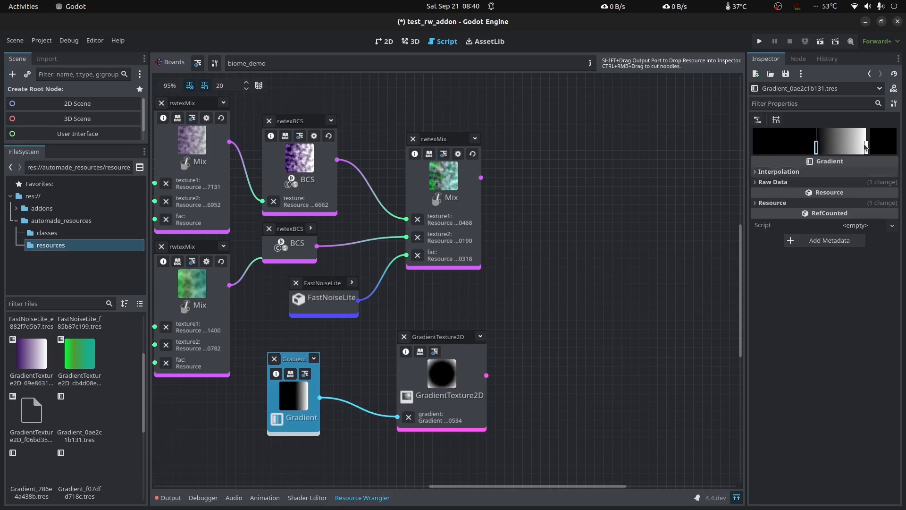
drag(866, 150, 838, 155)
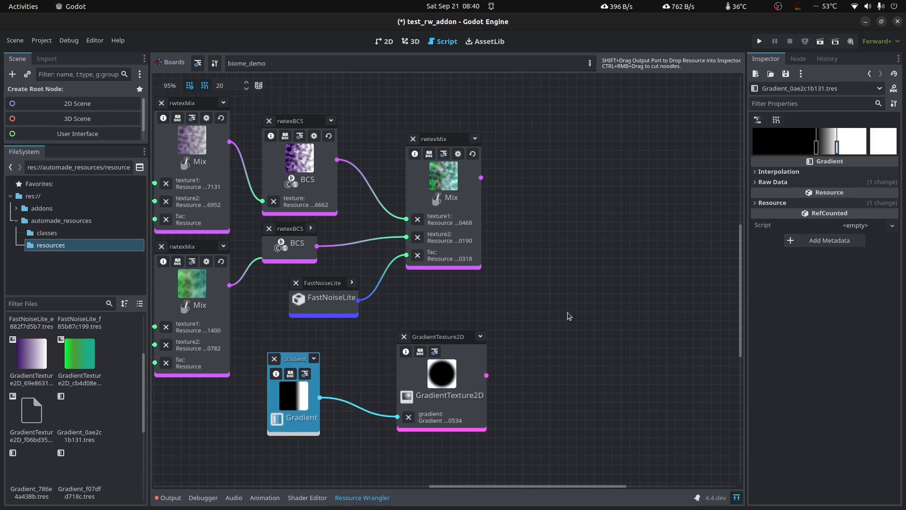
- Duplicate the third Mix beyond the original, connecting the GradientTexture2D to the copy's fac and the third Mix to its texture1
click(445, 140)
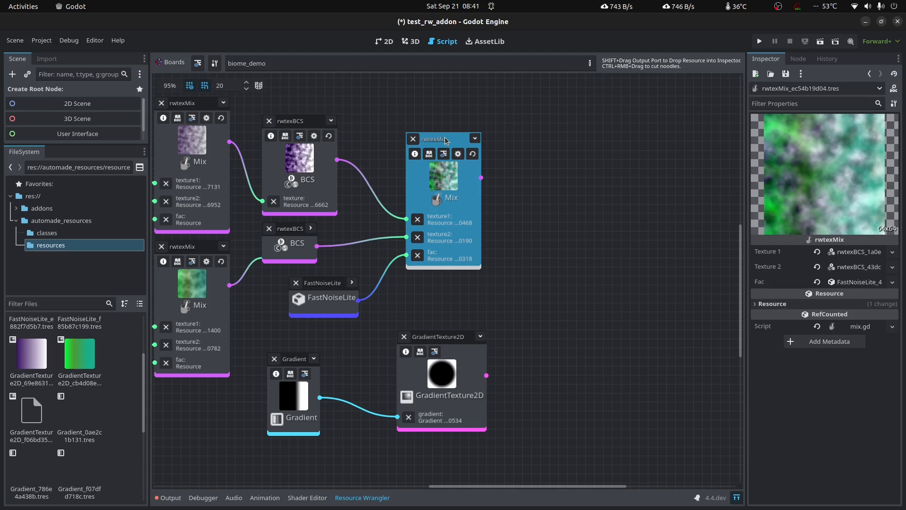
key(ctrl+d)
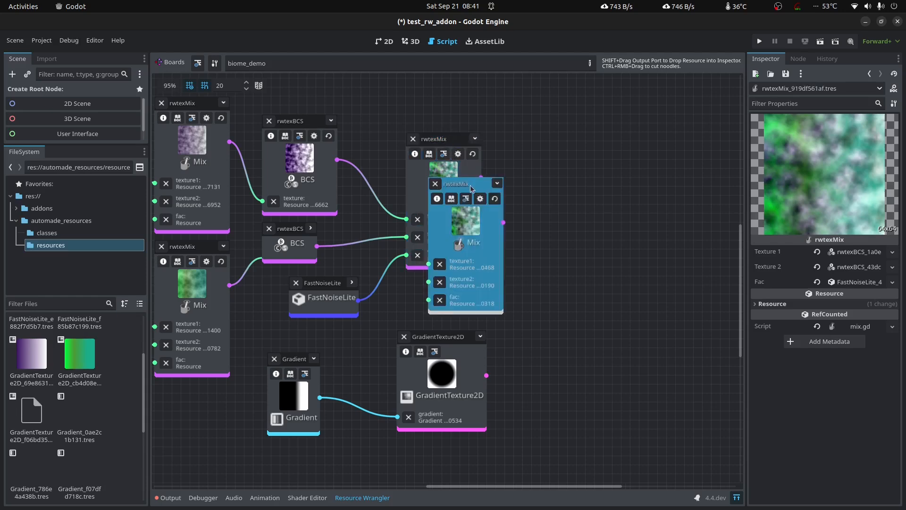
drag(471, 188, 618, 180)
drag(518, 355, 577, 291)
drag(481, 179, 576, 255)
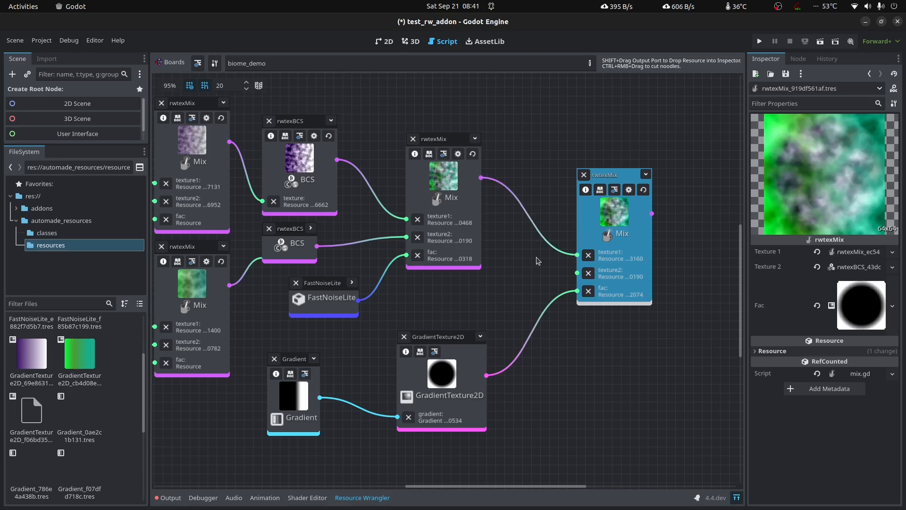
- Add a Color (rwtexColor) node and place it above the gap between the third and fourth Mix nodes
right_click(519, 122)
text(gradie)
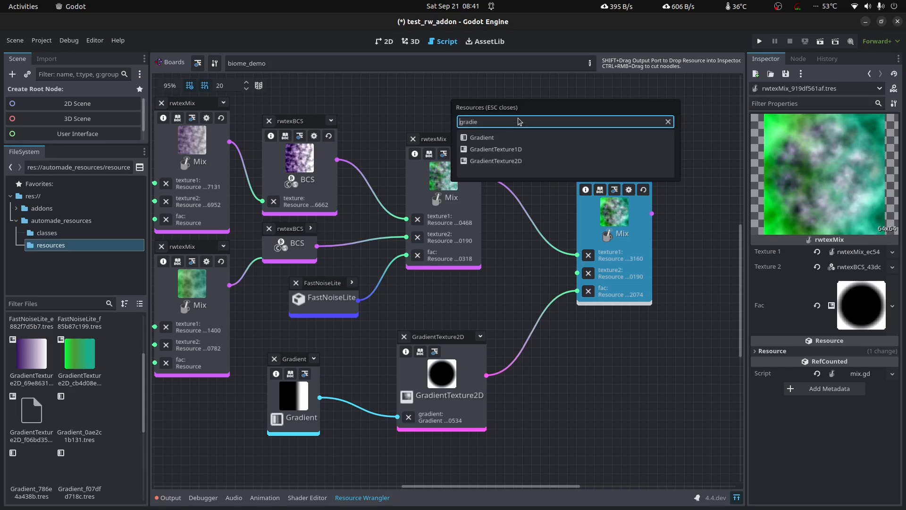
key(ctrl+a)
text(color)
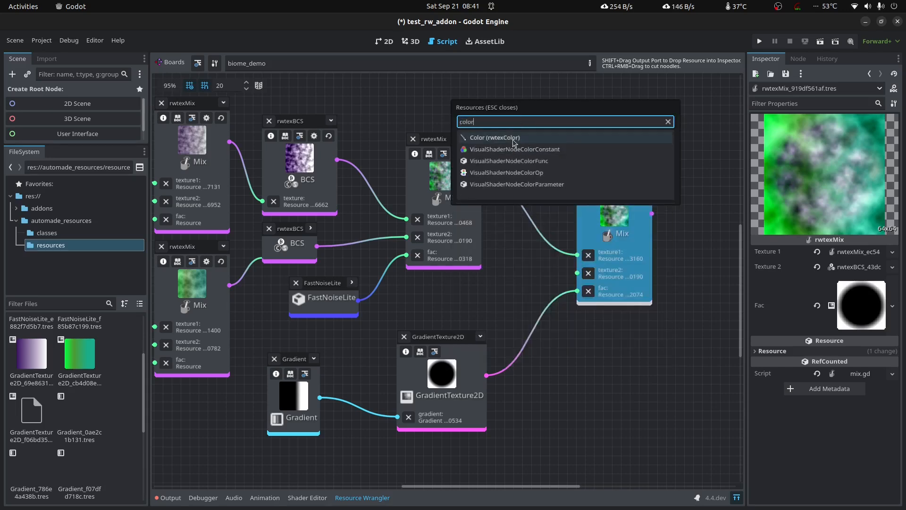
click(513, 139)
drag(549, 154, 531, 102)
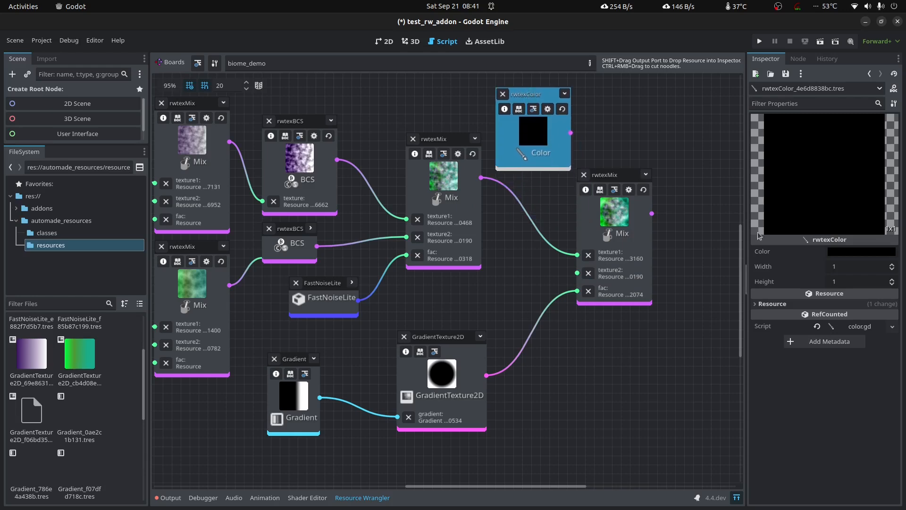
- Make the Color node's color fully transparent and shift the node toward the third Mix
click(859, 252)
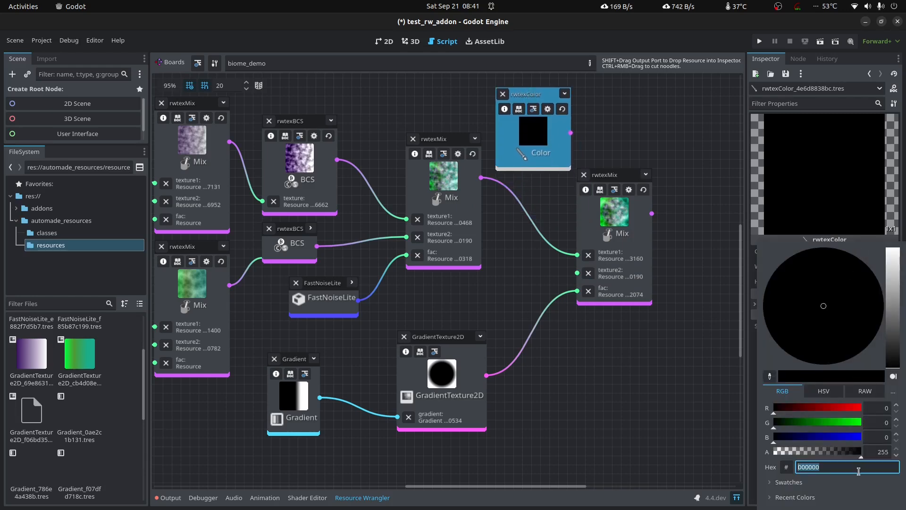
click(675, 396)
click(545, 103)
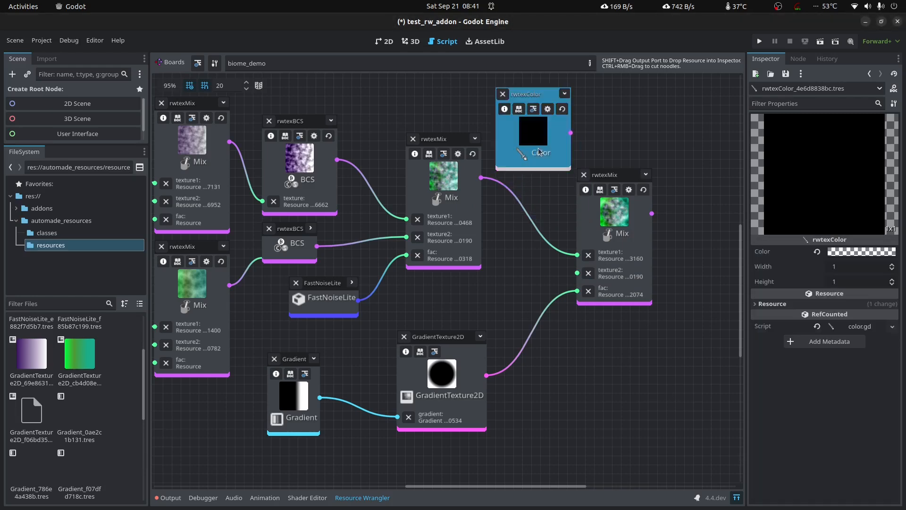
drag(545, 100, 498, 93)
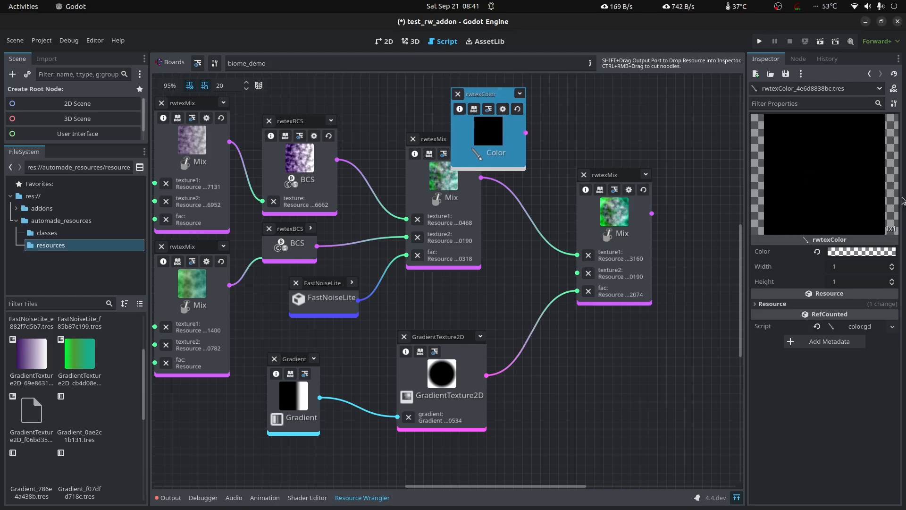
- Connect the Color node's output to texture2 of the fourth Mix node
click(471, 221)
click(488, 150)
click(855, 270)
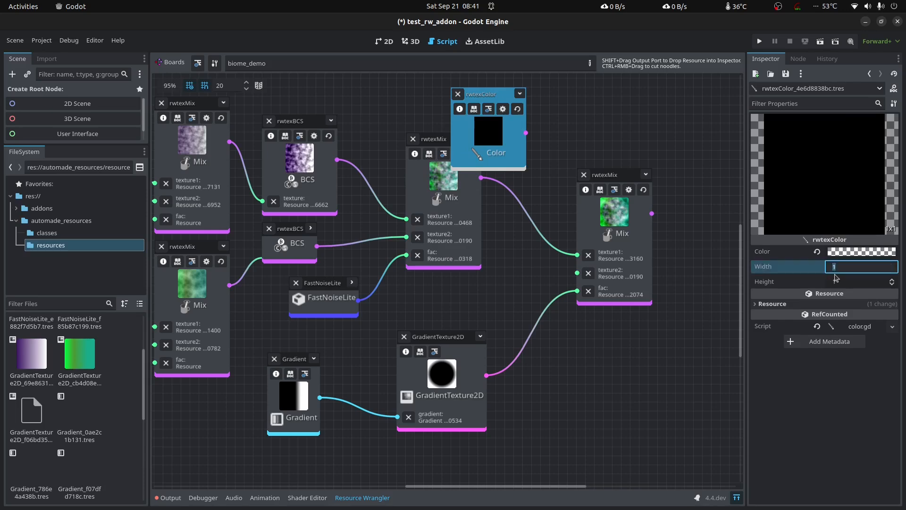
click(509, 149)
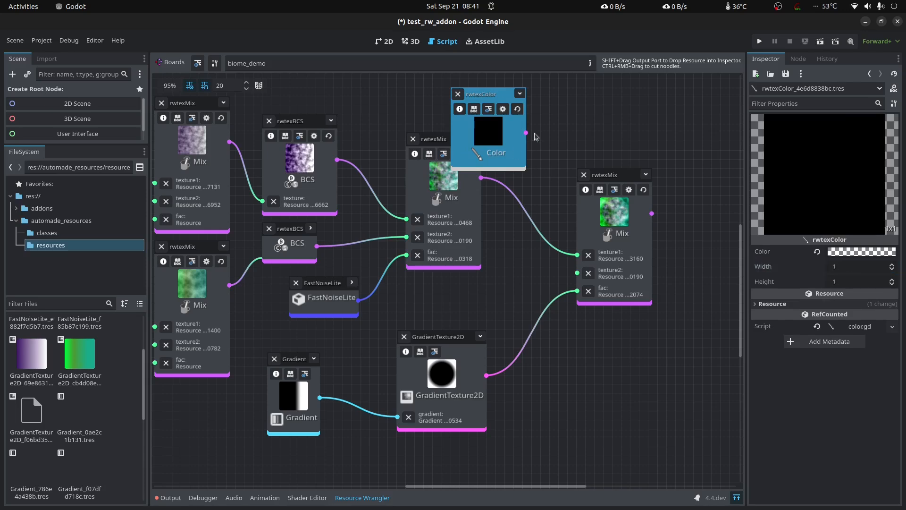
drag(526, 132, 573, 274)
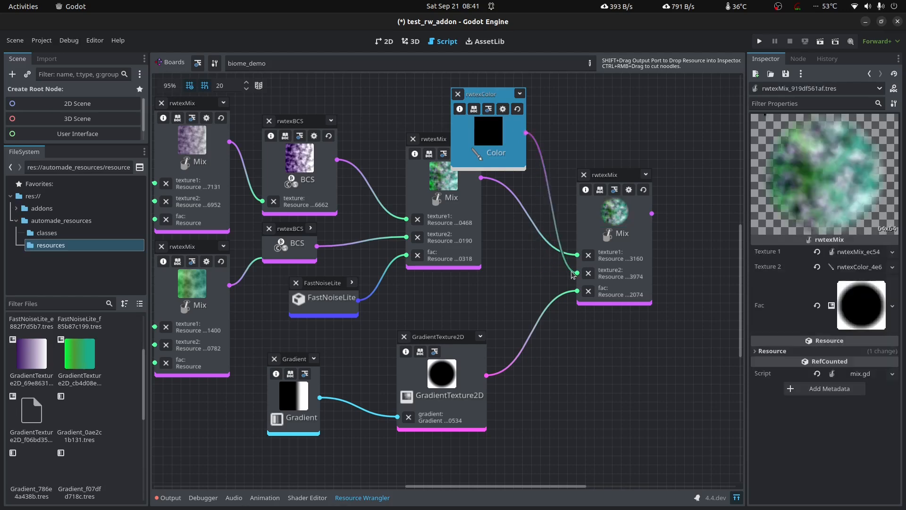
- Set both the width and the height of the Color node to 2
click(499, 95)
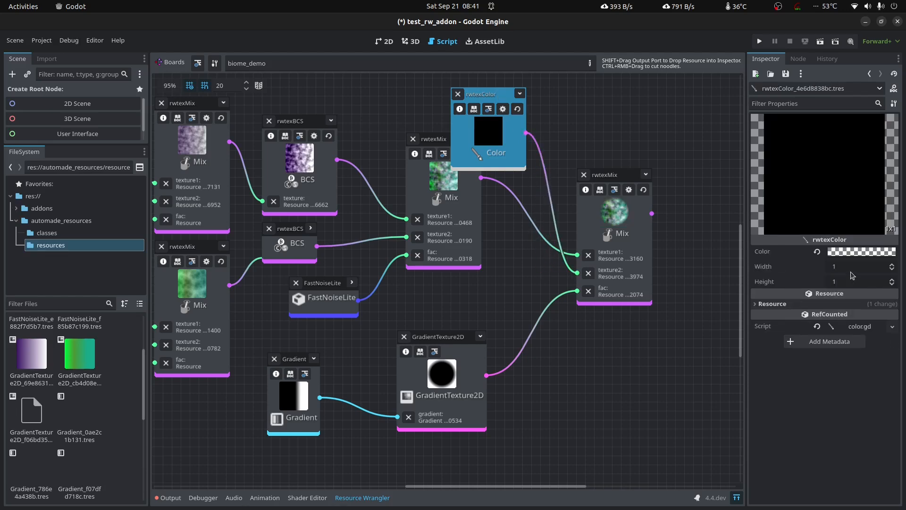
click(891, 264)
click(891, 282)
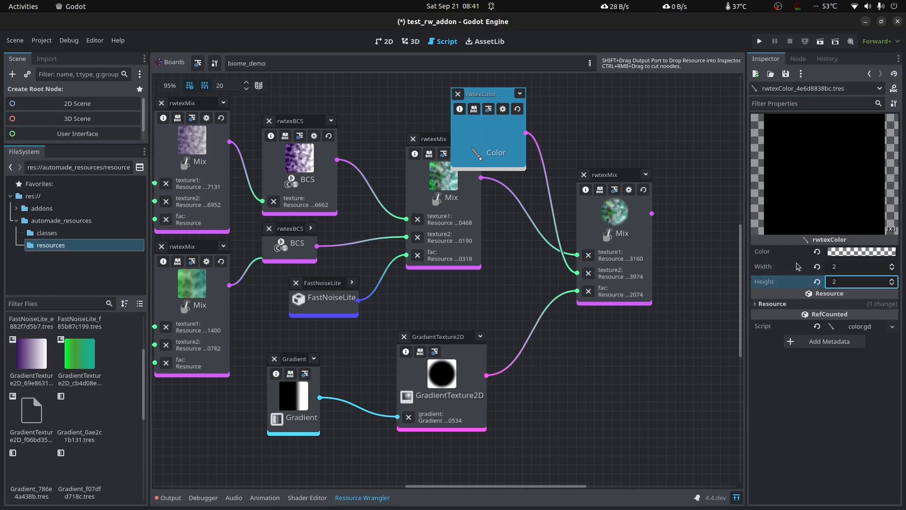
- Collapse the Color node and place it beside the fourth Mix's texture2 input, with the GradientTexture2D node directly below it
click(520, 94)
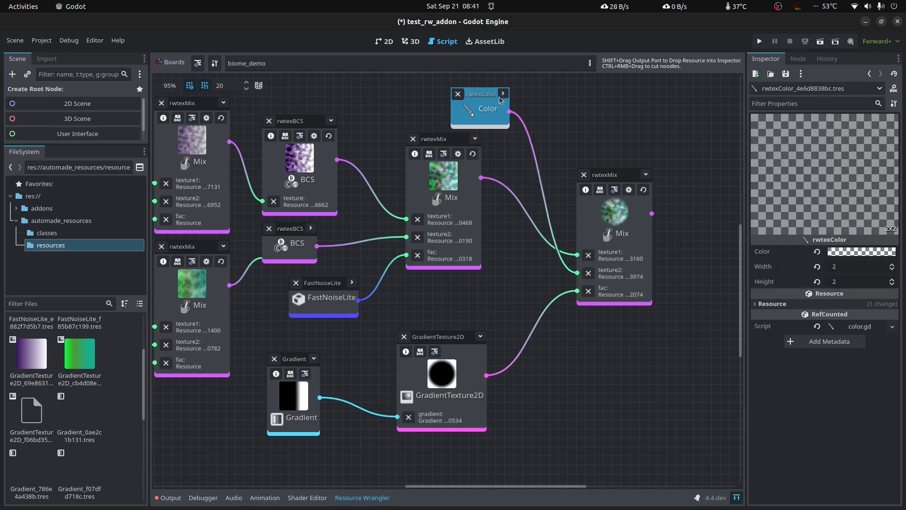
drag(492, 106, 528, 268)
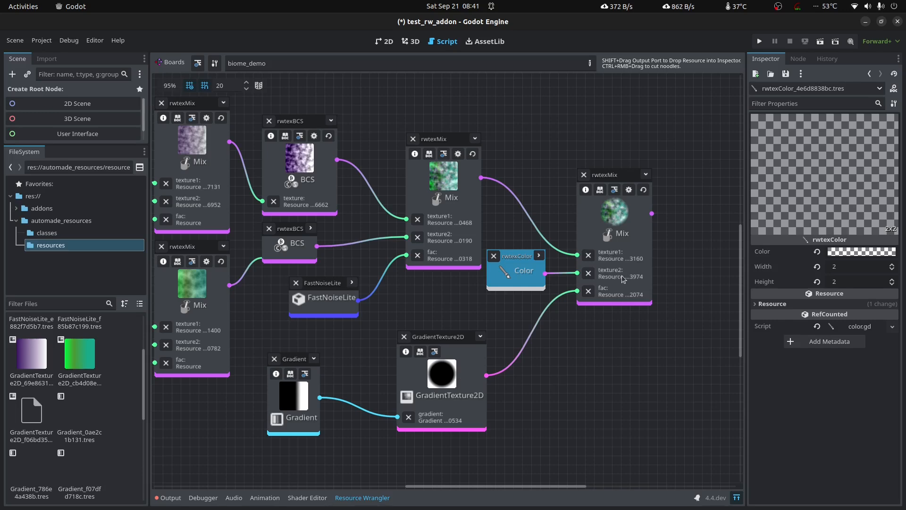
scroll(610, 260, up, 2)
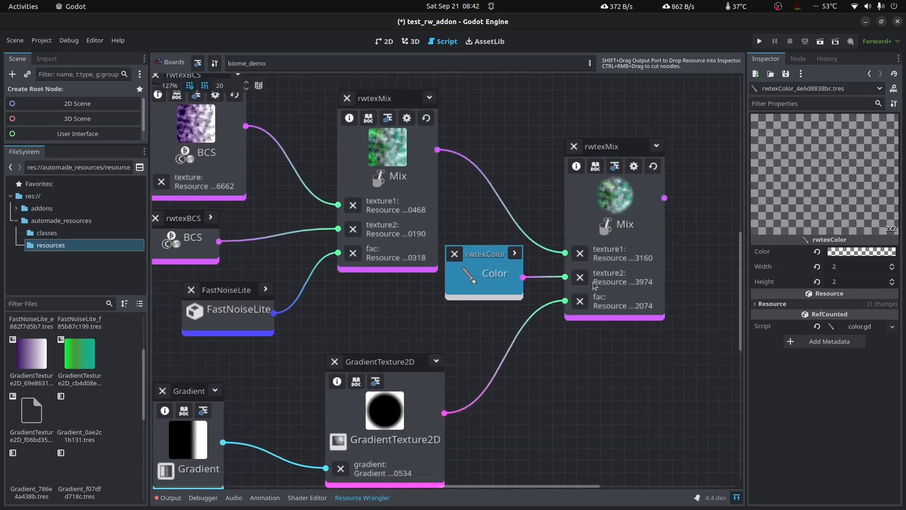
drag(376, 365, 472, 317)
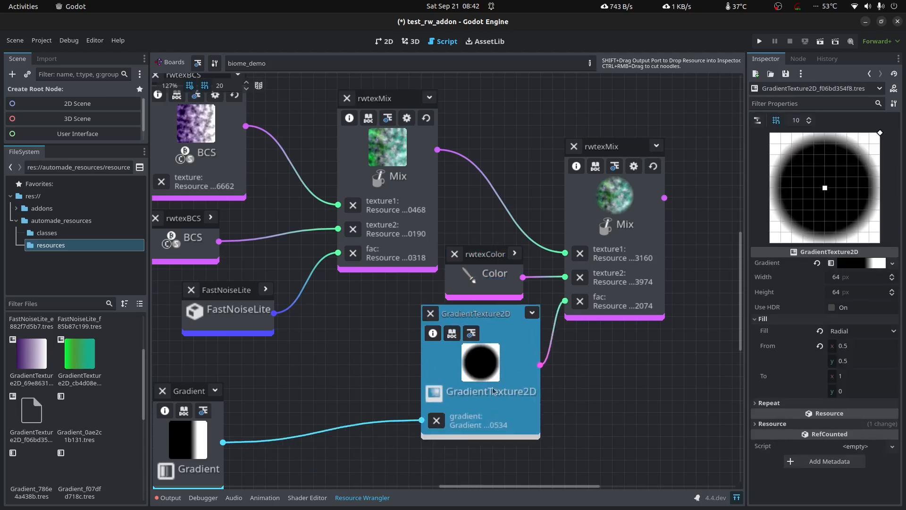
click(480, 362)
mouse_move(396, 134)
mouse_down()
mouse_move(381, 135)
mouse_move(397, 167)
mouse_move(395, 138)
mouse_up()
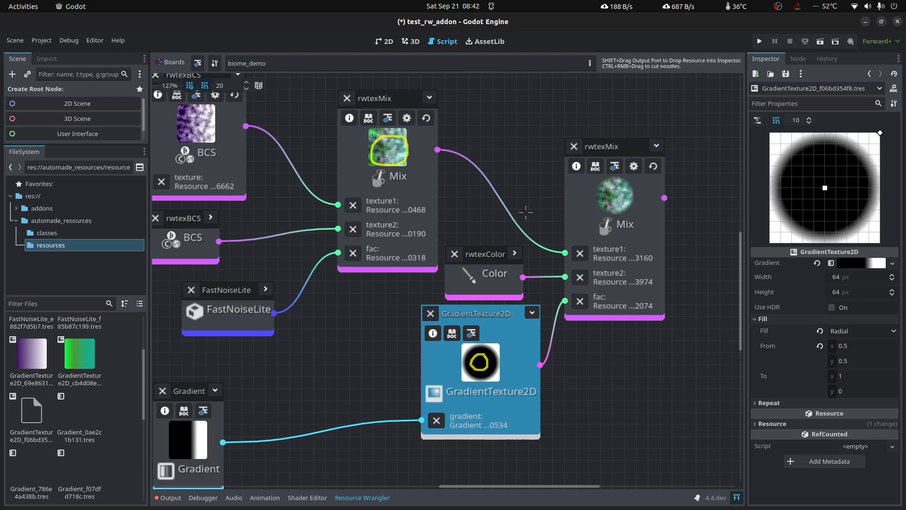
drag(558, 240, 555, 246)
mouse_move(499, 345)
mouse_down()
mouse_move(501, 289)
mouse_move(508, 297)
mouse_up()
mouse_move(401, 163)
mouse_down()
mouse_move(441, 370)
mouse_move(475, 366)
mouse_up()
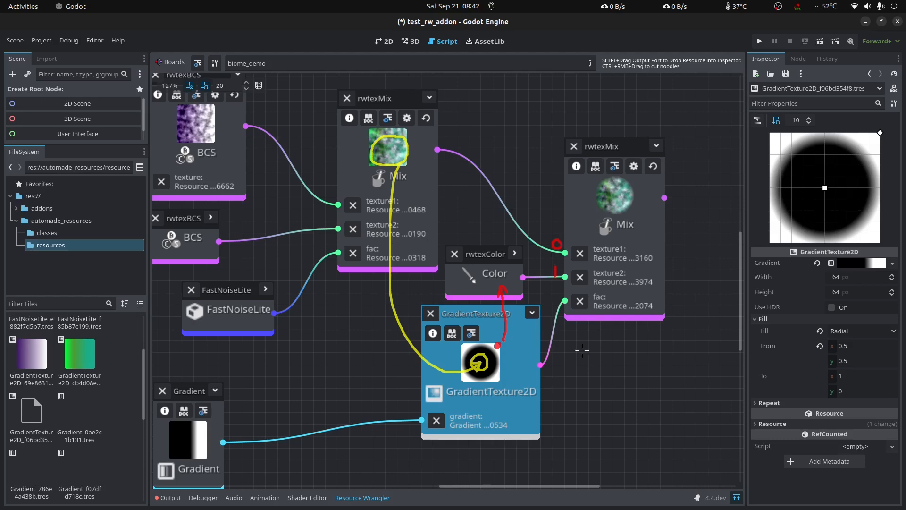
key(shift+F9)
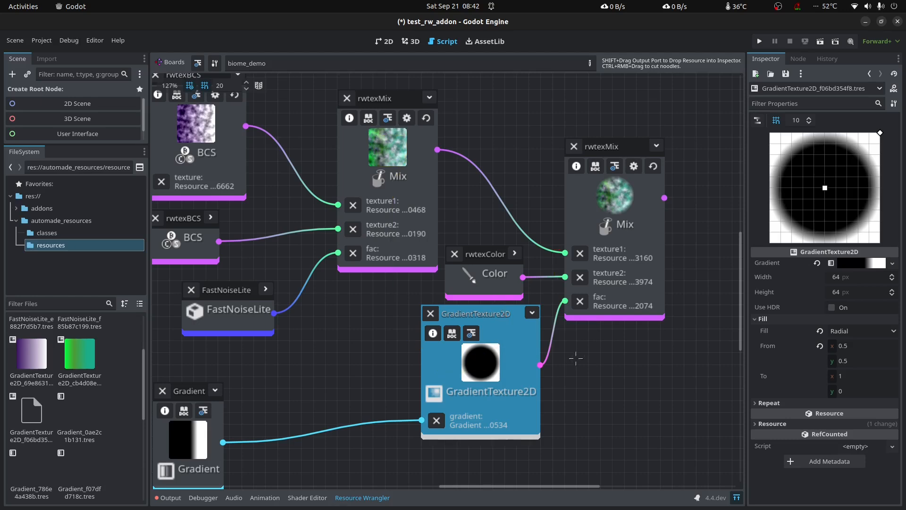
- Add a BCS (rwtexBCS) node beyond the fourth Mix and connect that Mix's output to the node's texture input
scroll(579, 357, down, 2)
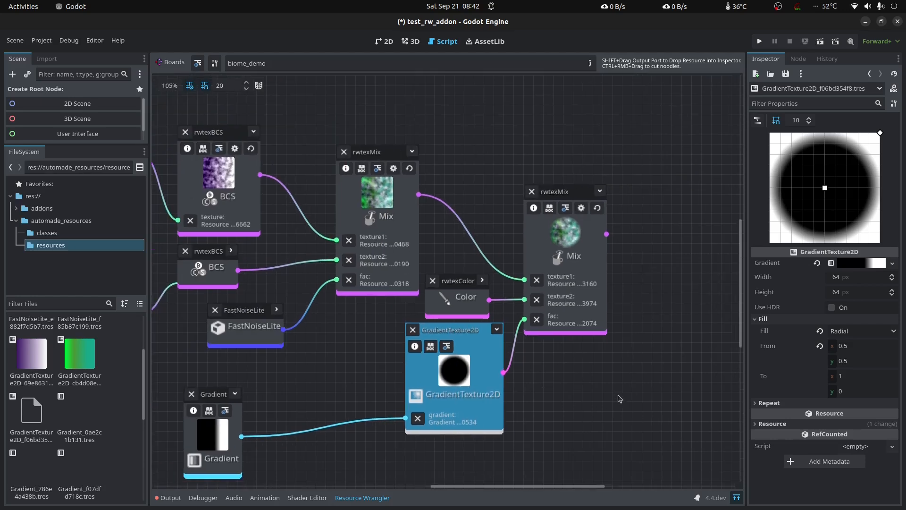
click(561, 241)
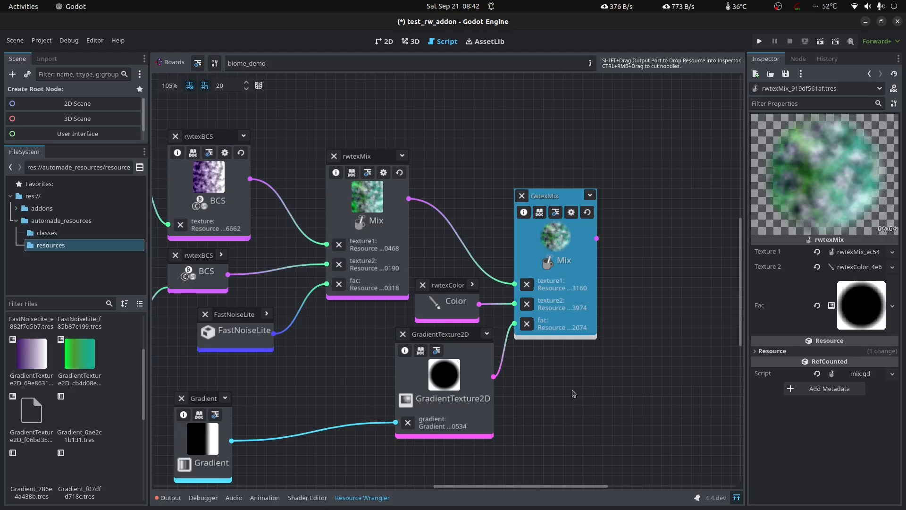
scroll(609, 344, right, 5)
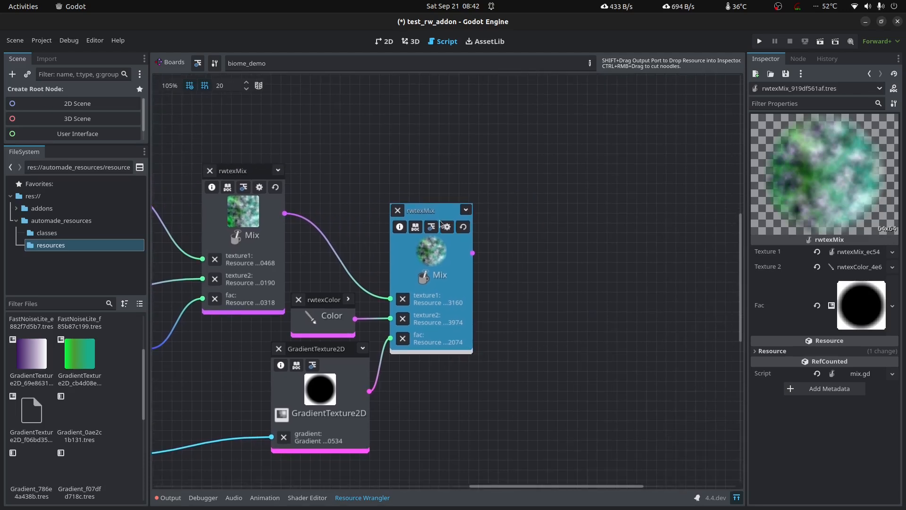
right_click(539, 235)
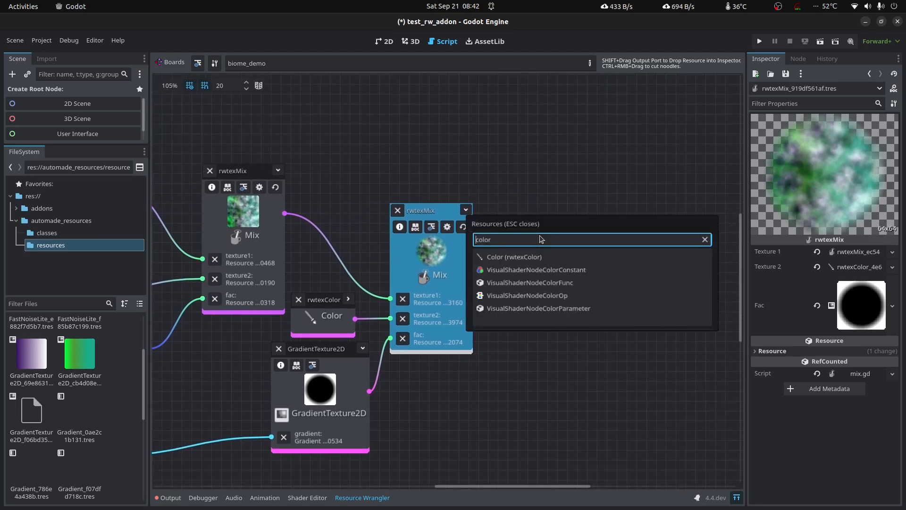
text(b)
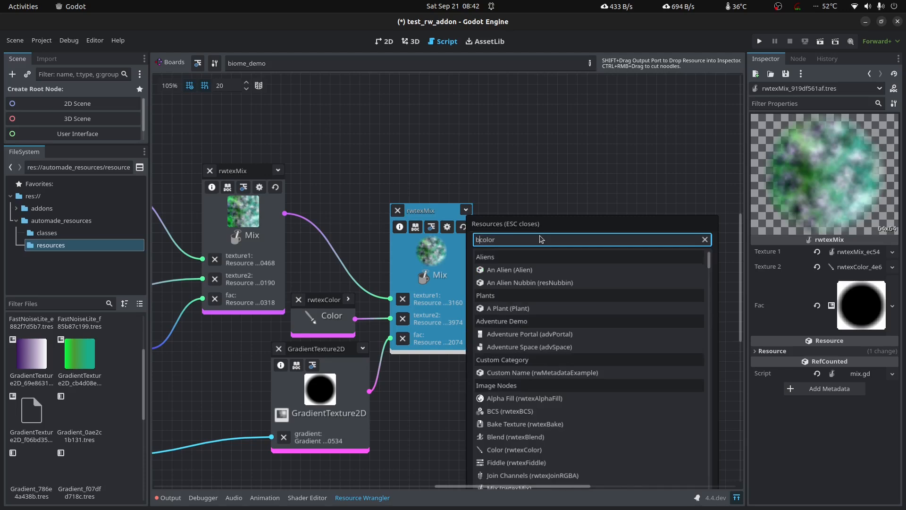
text(cs)
key(shift+End)
key(Delete)
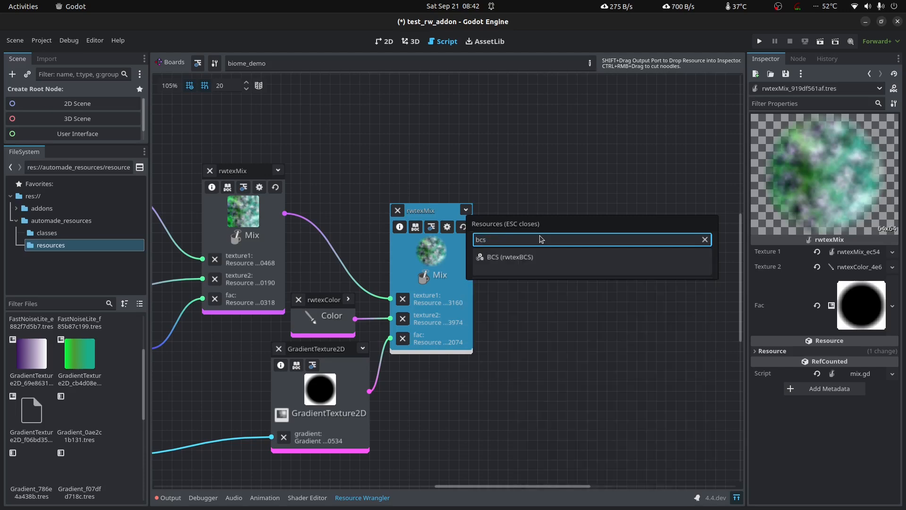
click(541, 257)
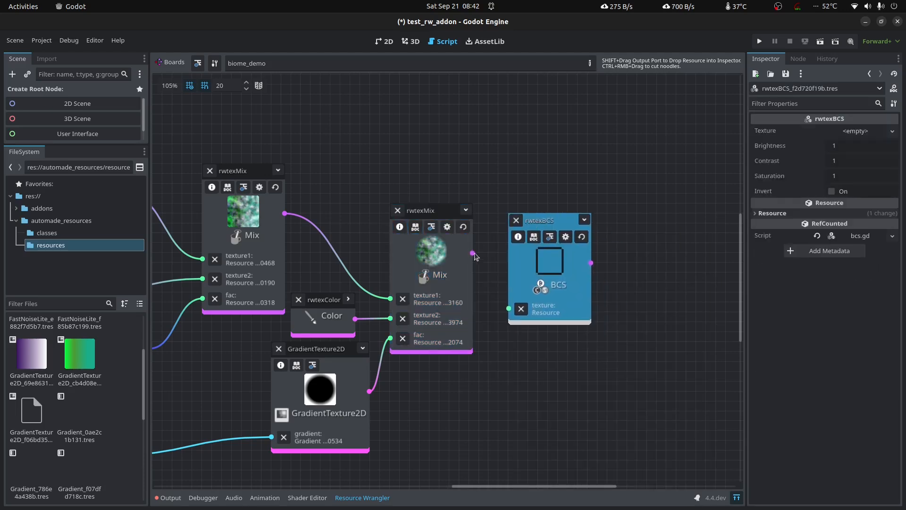
drag(478, 272, 509, 308)
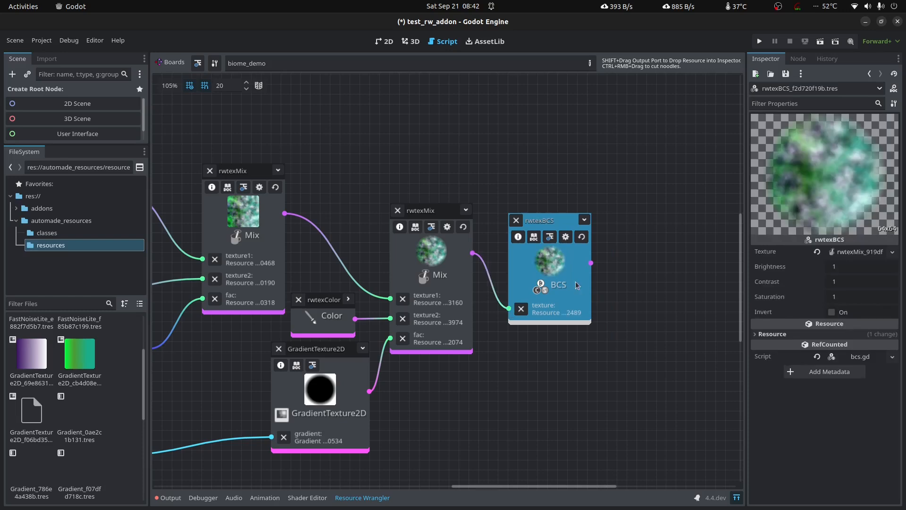
- Set the new BCS node's contrast to 2 and its saturation to 5
click(831, 283)
text(2)
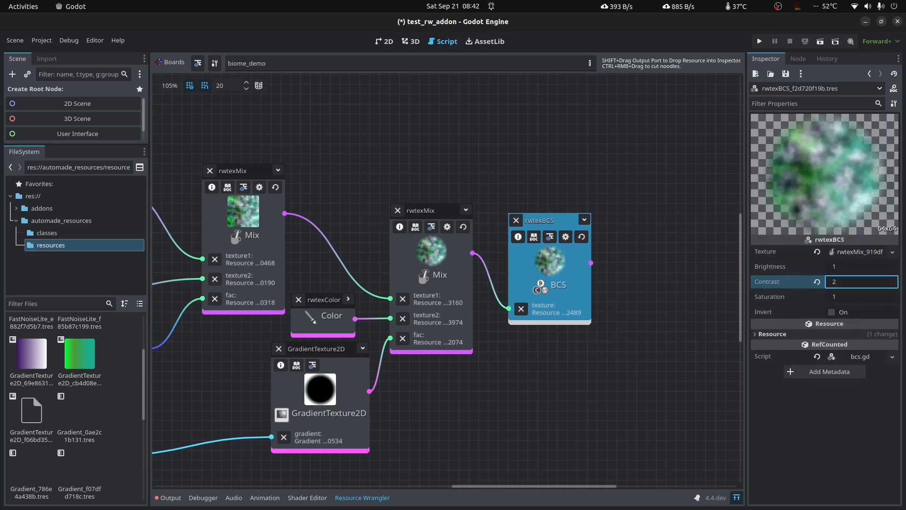
click(400, 292)
click(568, 295)
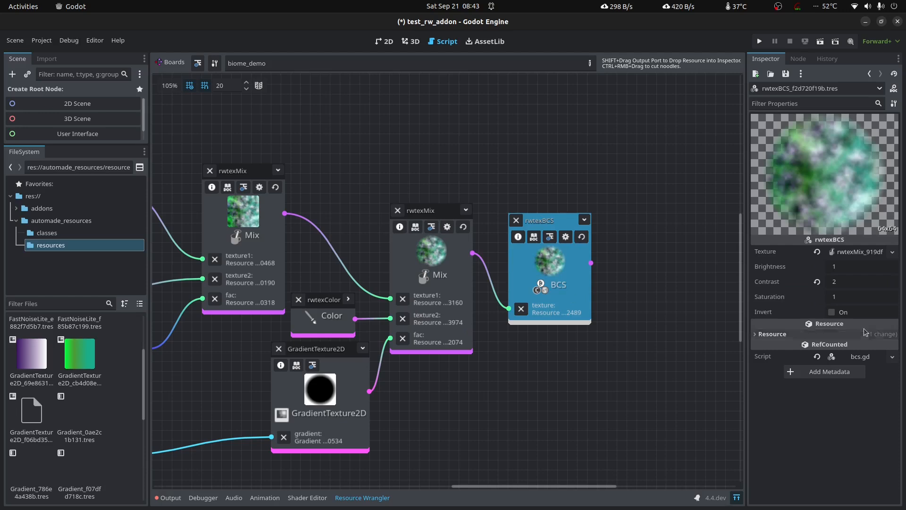
click(866, 297)
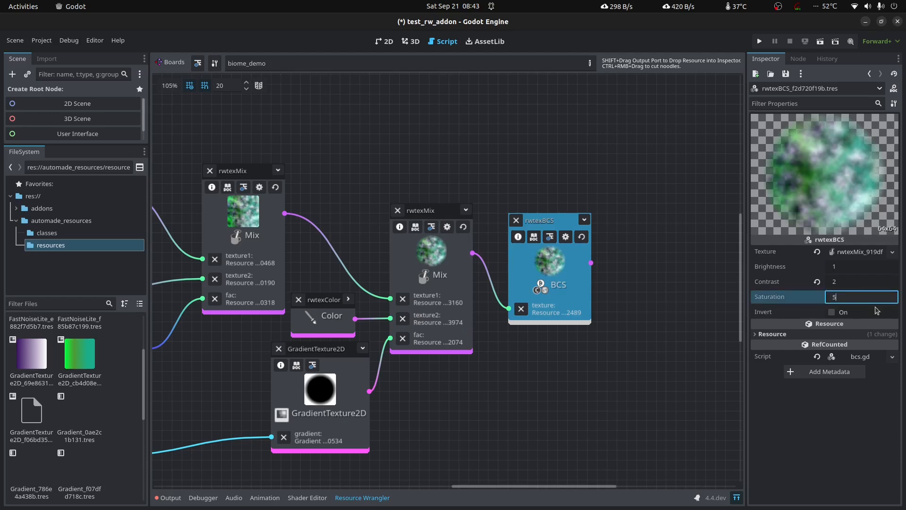
key(Return)
click(568, 300)
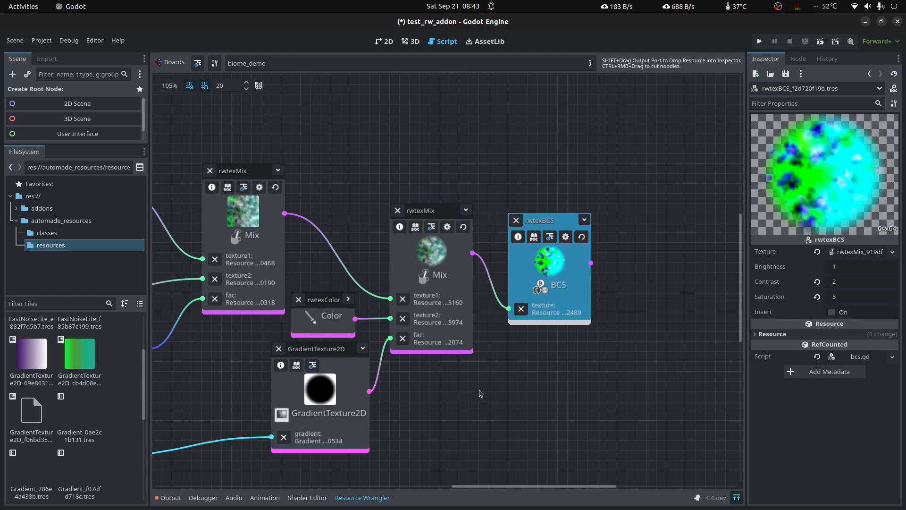
- Show the resources folder in the system file manager, select all its files to check their total size, and minimize the window
drag(140, 392, 148, 370)
right_click(88, 385)
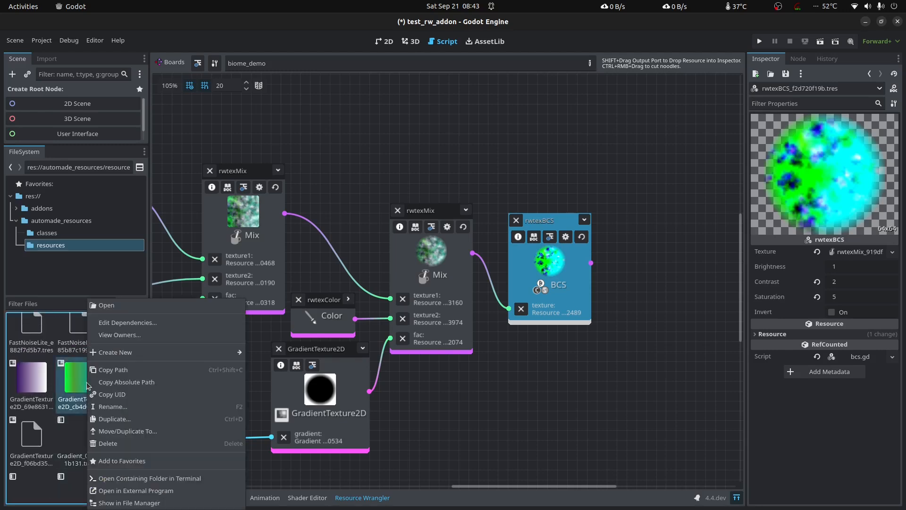
click(129, 502)
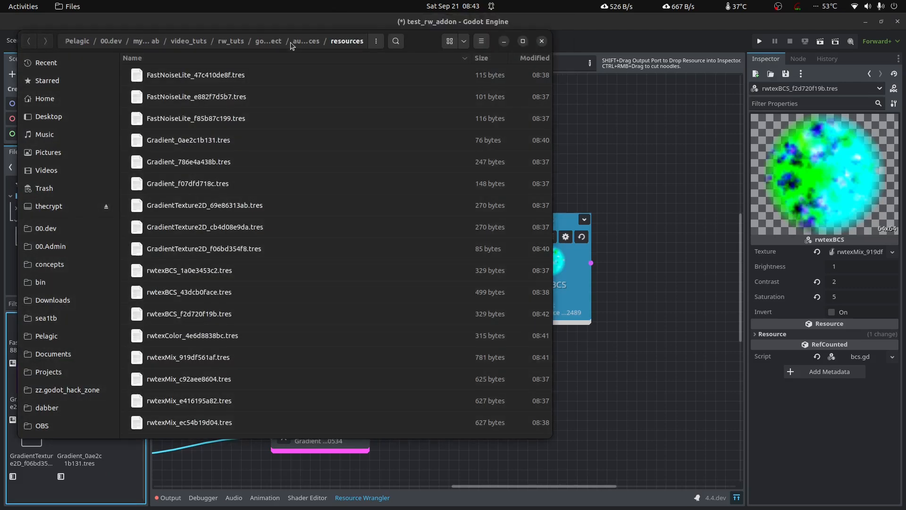
drag(292, 45, 461, 94)
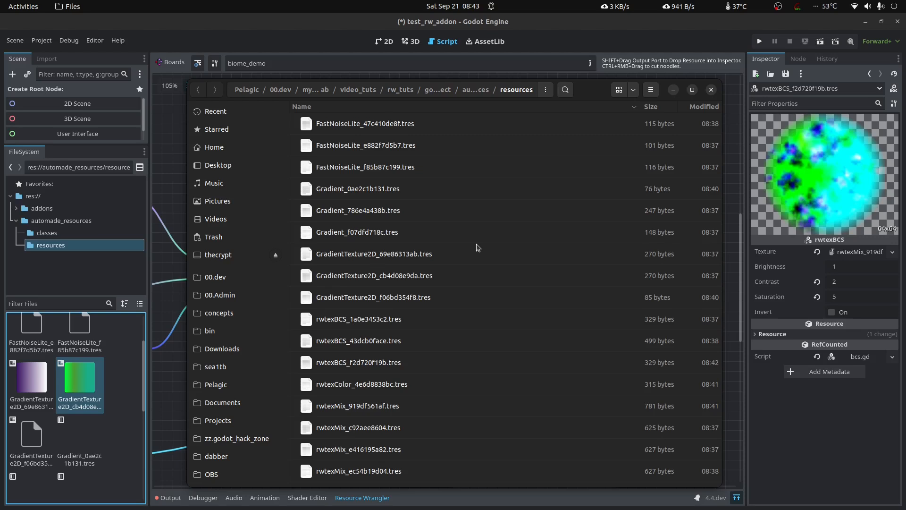
key(ctrl+a)
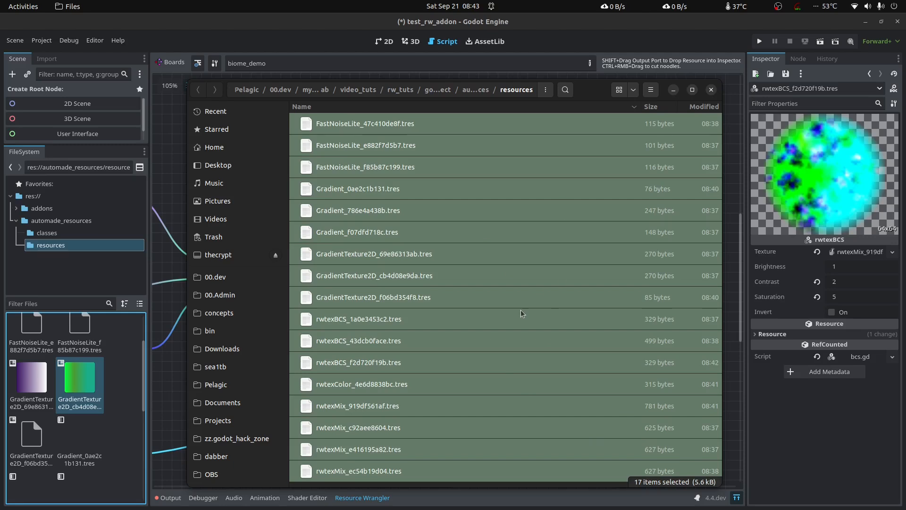
click(674, 89)
- Add a Bake Texture (rwtexBake) node beyond the last BCS node and connect the BCS output to its texture input
click(549, 170)
middle_drag(623, 318, 449, 325)
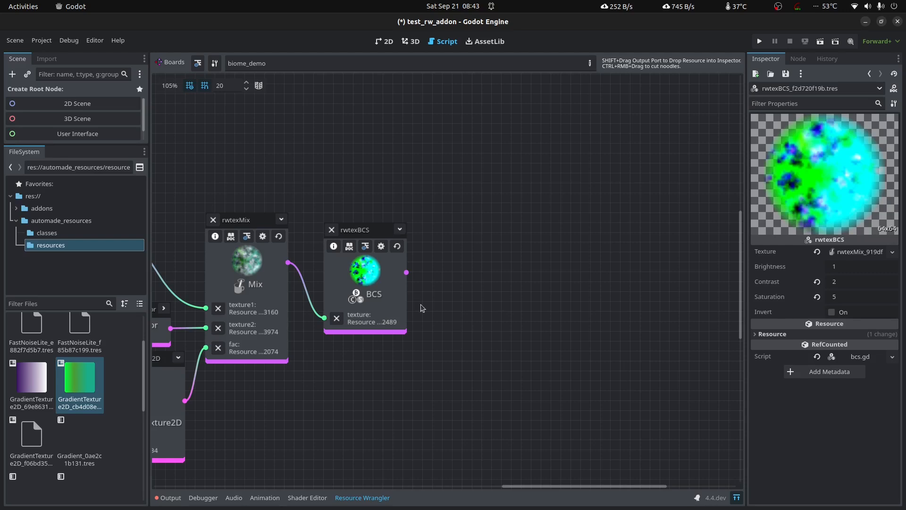
right_click(498, 243)
text(bake)
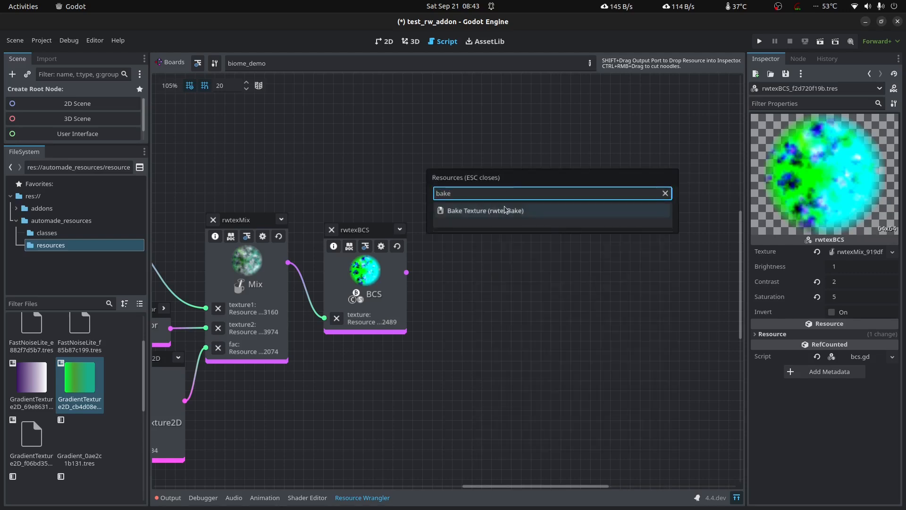
click(507, 210)
drag(537, 214, 504, 210)
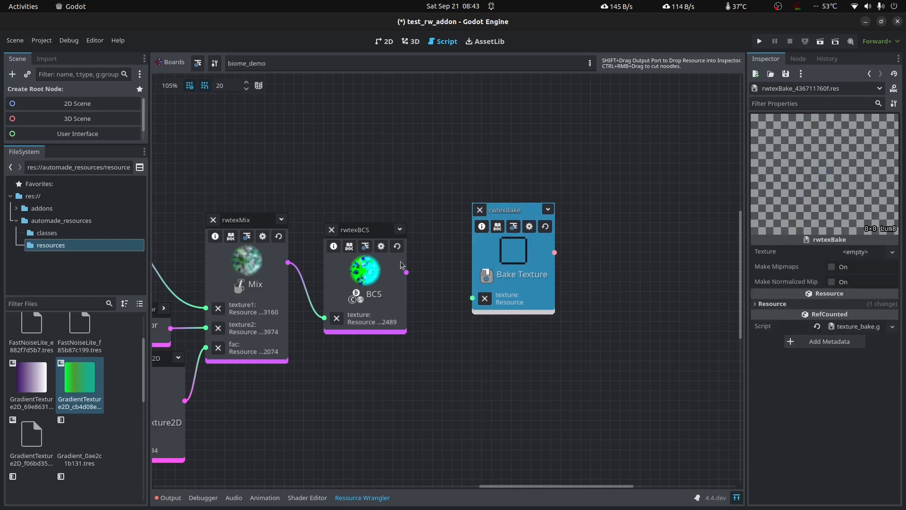
drag(406, 272, 472, 298)
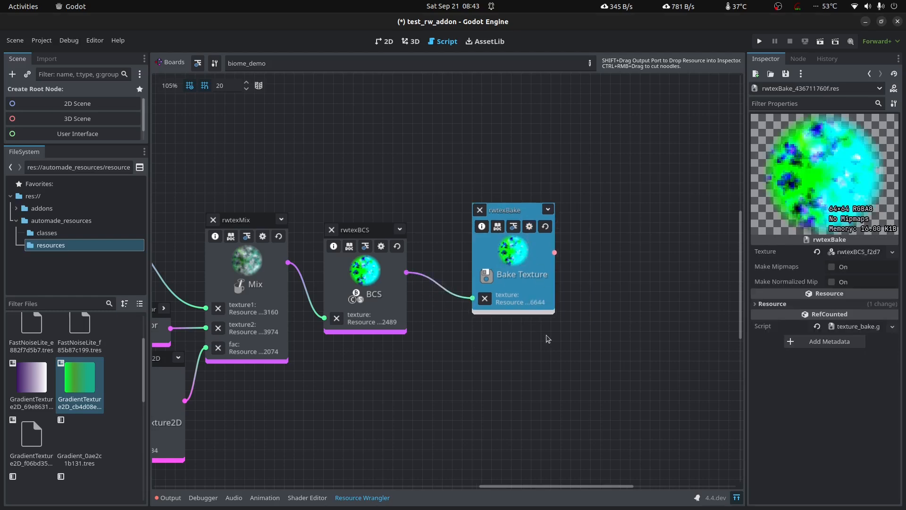
- Save the project and select rwtexBake_436711760f.res in the project's resources folder
key(ctrl+s)
click(455, 266)
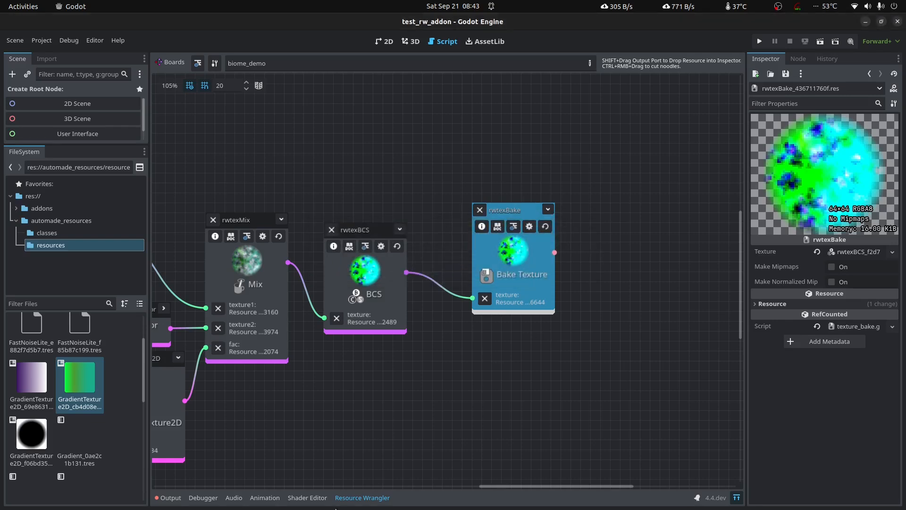
scroll(118, 455, down, 3)
scroll(118, 455, down, 3)
click(31, 385)
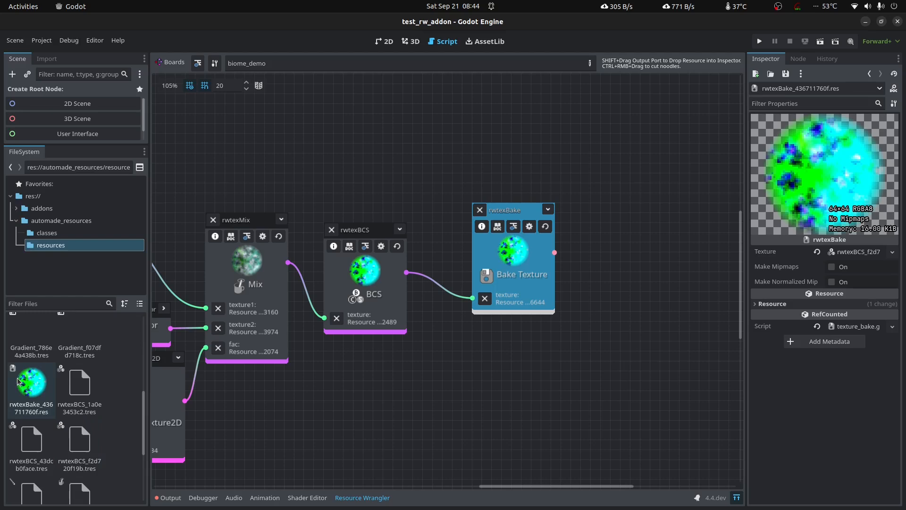
- Switch to the system file manager, select rwtexBake_436711760f.res in the resources folder to check its size, and minimize the window
key(alt+Tab)
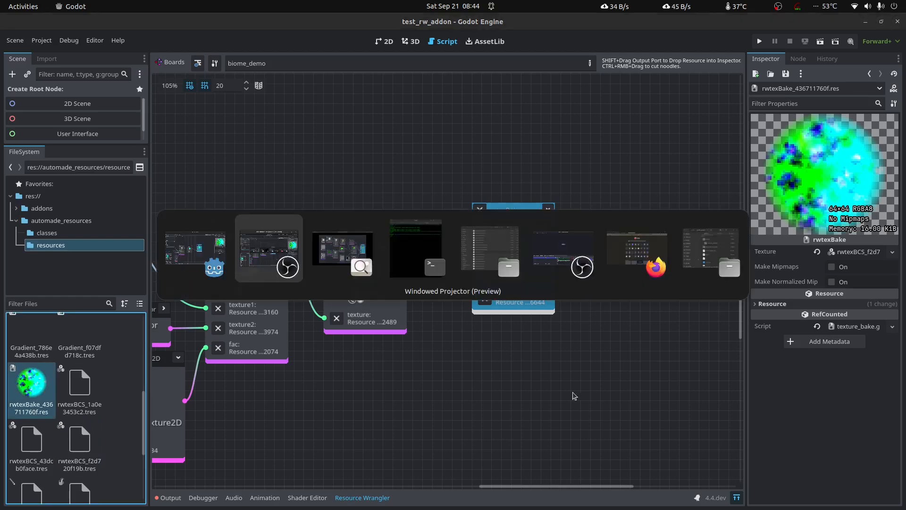
key(alt+Tab)
key(alt+Tab)
key(alt+Tab)
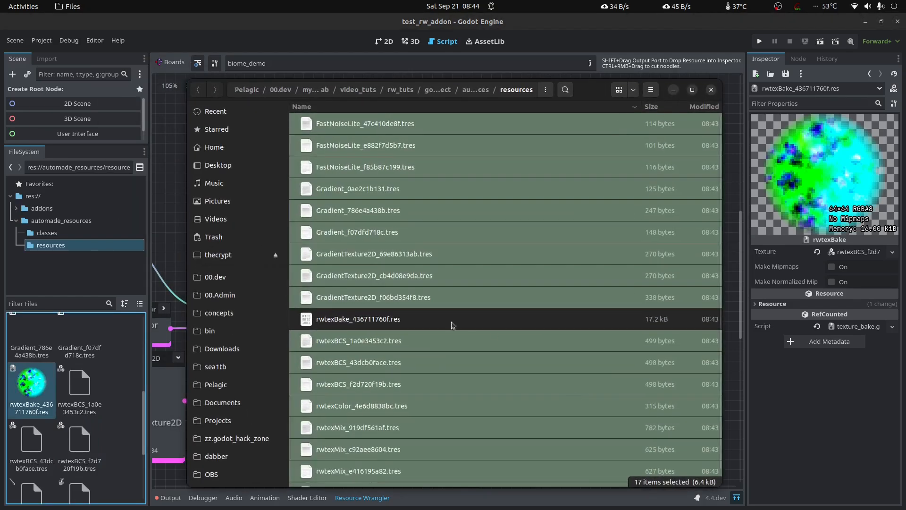
click(410, 323)
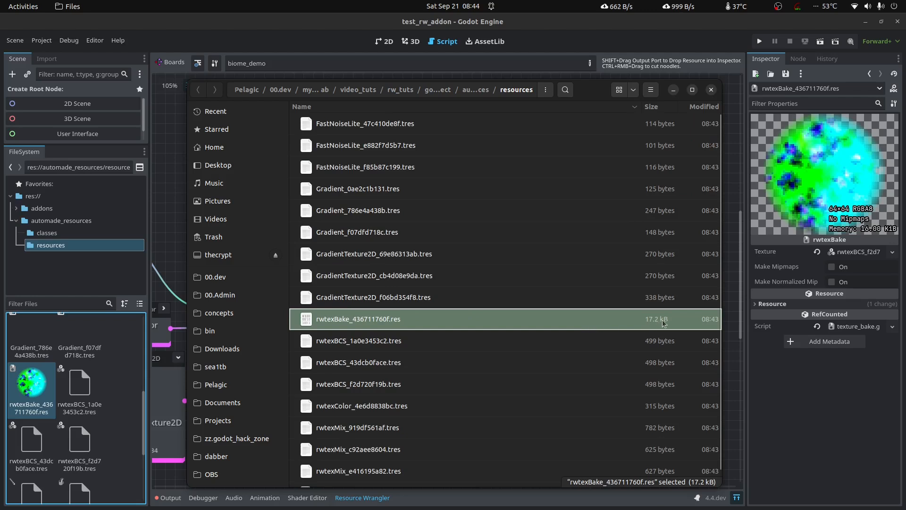
click(674, 90)
- Reduce the biome_demo board from its expanded view, create a 2D scene root node, and show the 2D workspace
click(549, 368)
scroll(502, 382, down, 5)
middle_drag(450, 416, 470, 376)
scroll(528, 332, up, 6)
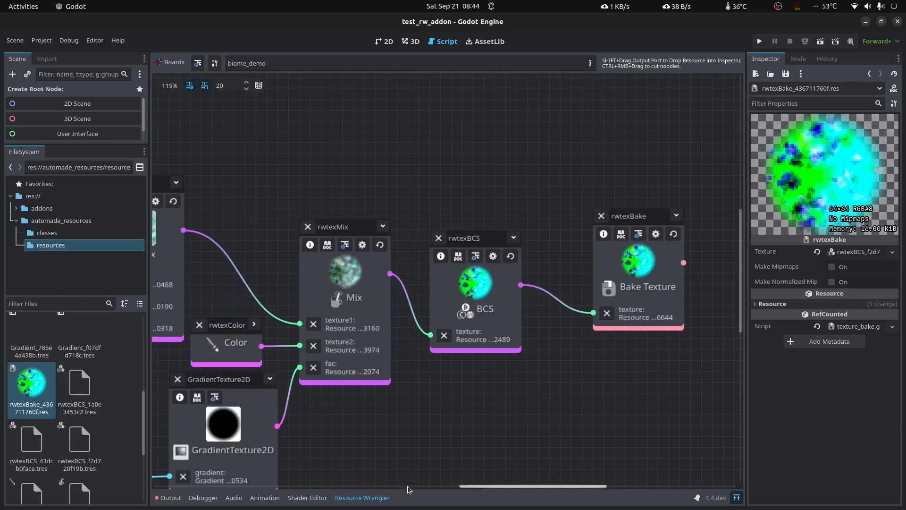
key(shift+F12)
click(95, 104)
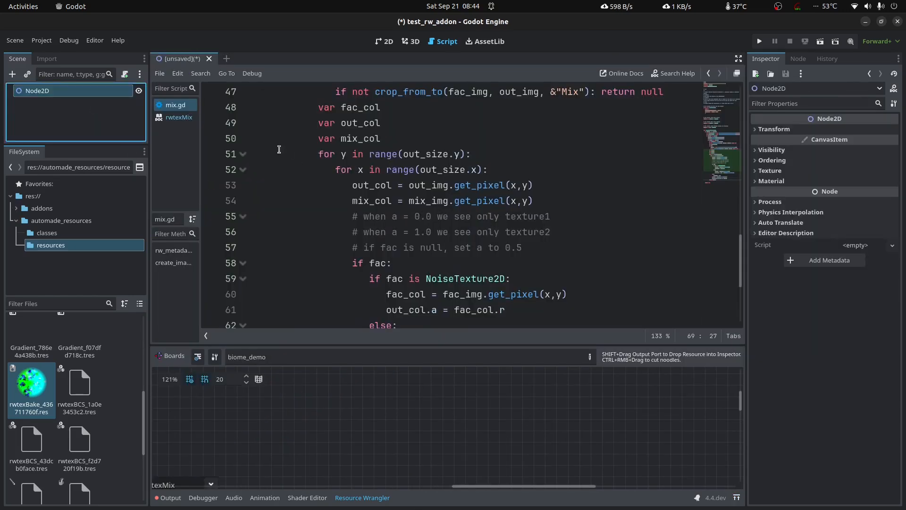
click(384, 41)
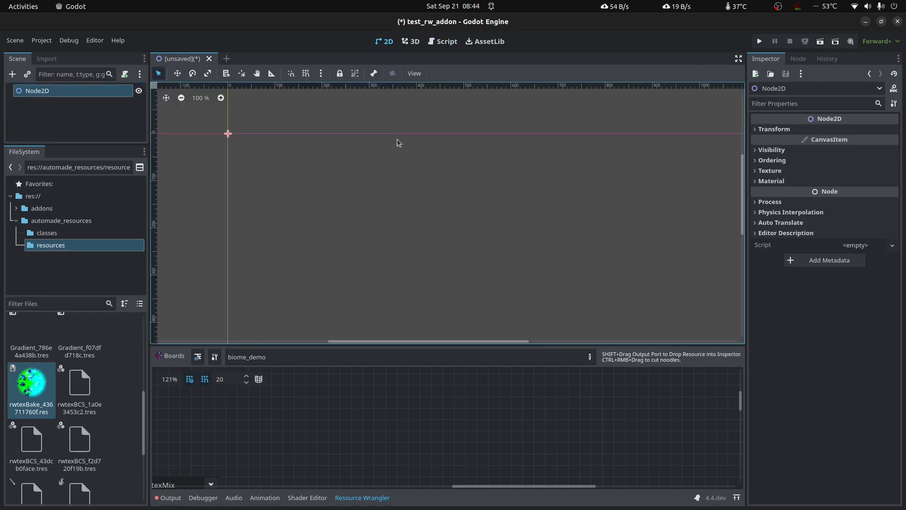
- Add a Sprite2D node as a child of the Node2D root
click(12, 75)
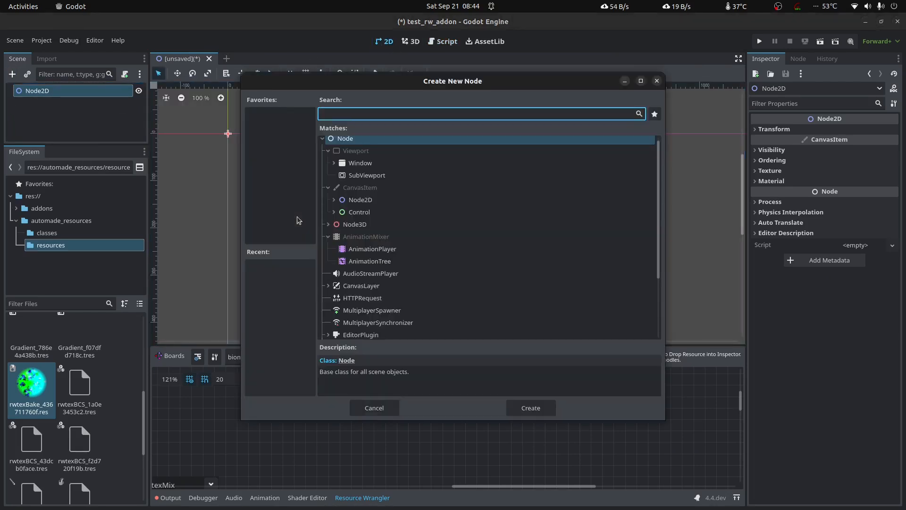
text(sp)
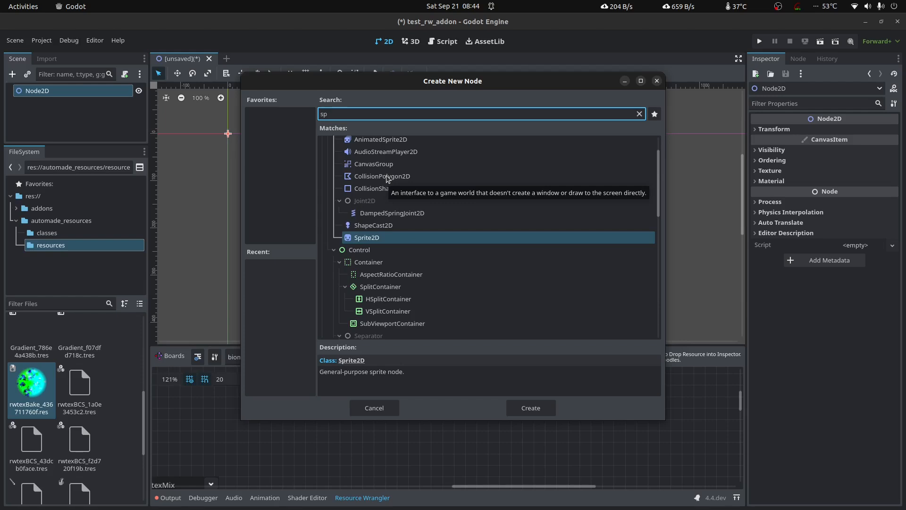
text(ri)
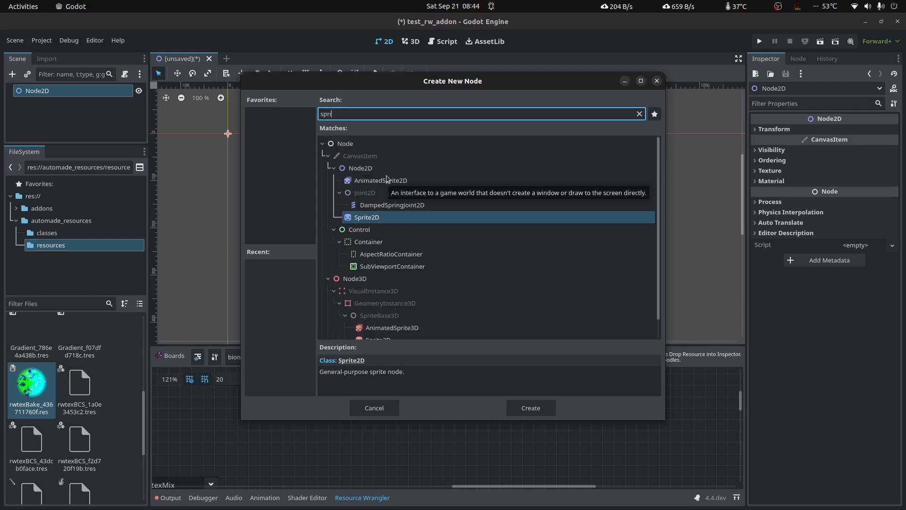
text(te)
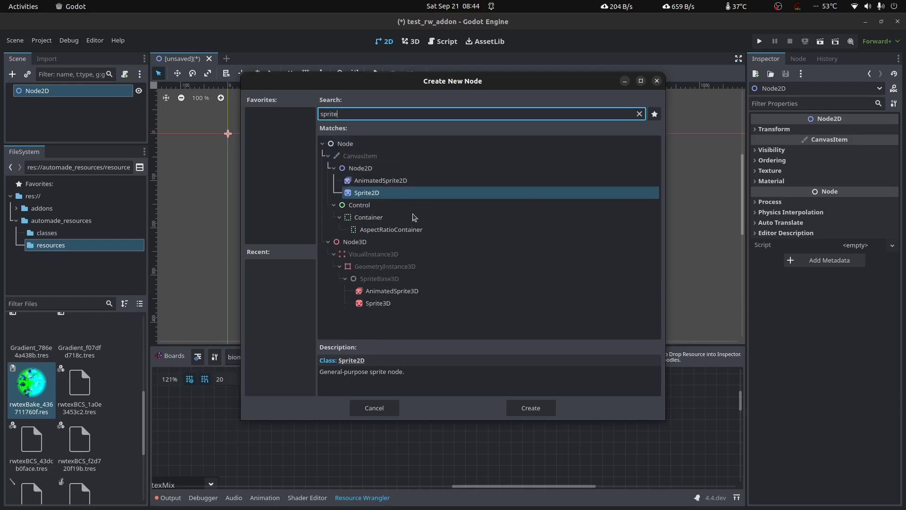
double_click(379, 193)
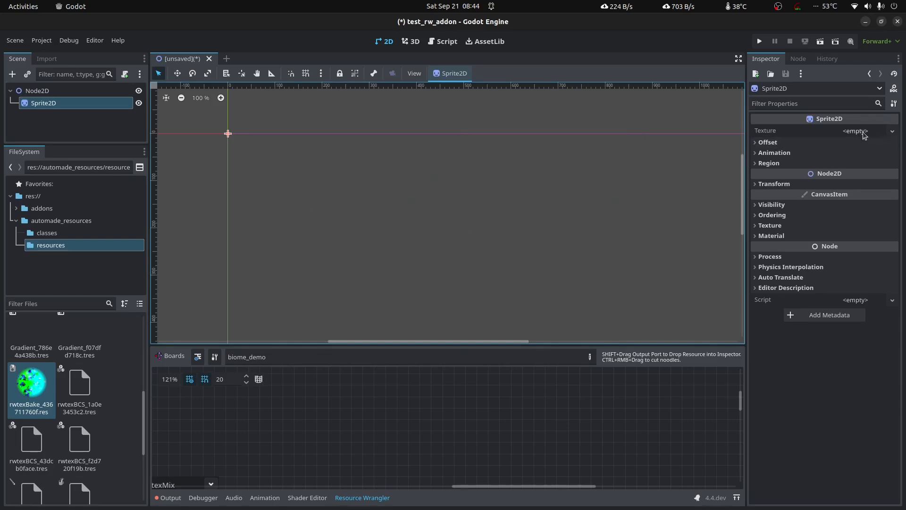
- Enlarge the board area and assign the Bake Texture node's output to the Sprite2D's Texture property
drag(512, 345, 520, 202)
middle_drag(549, 360, 277, 248)
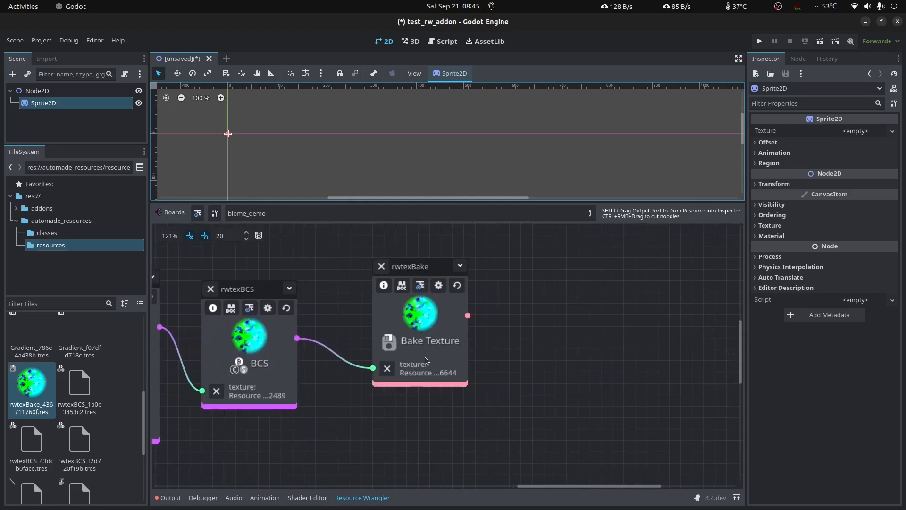
click(431, 267)
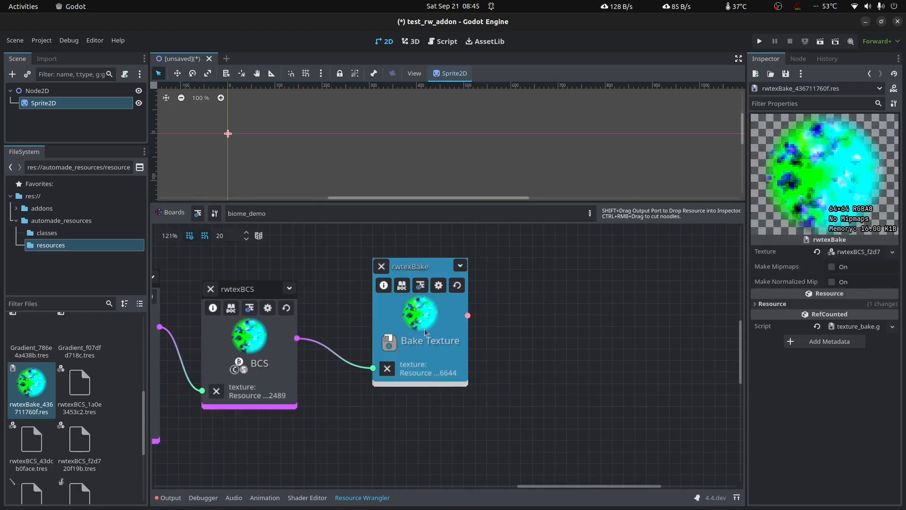
mouse_move(432, 264)
mouse_down()
mouse_move(442, 265)
mouse_move(433, 268)
mouse_up()
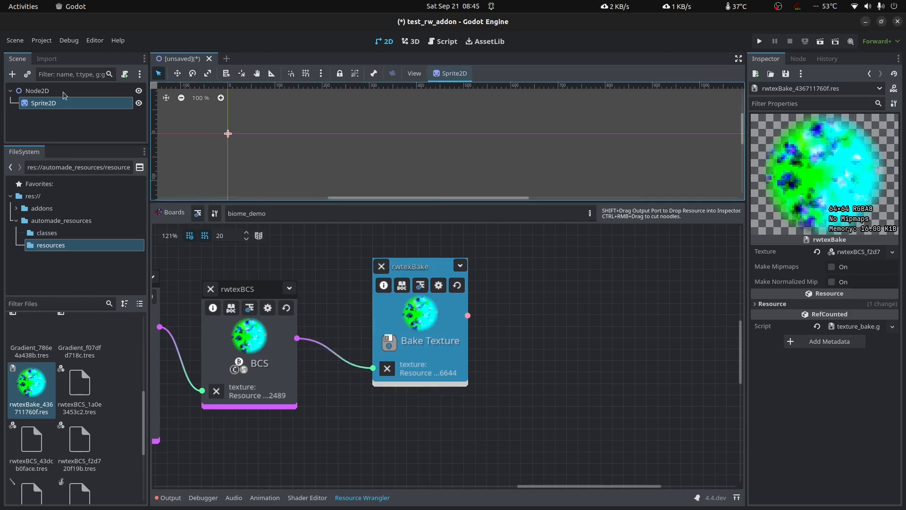
click(31, 105)
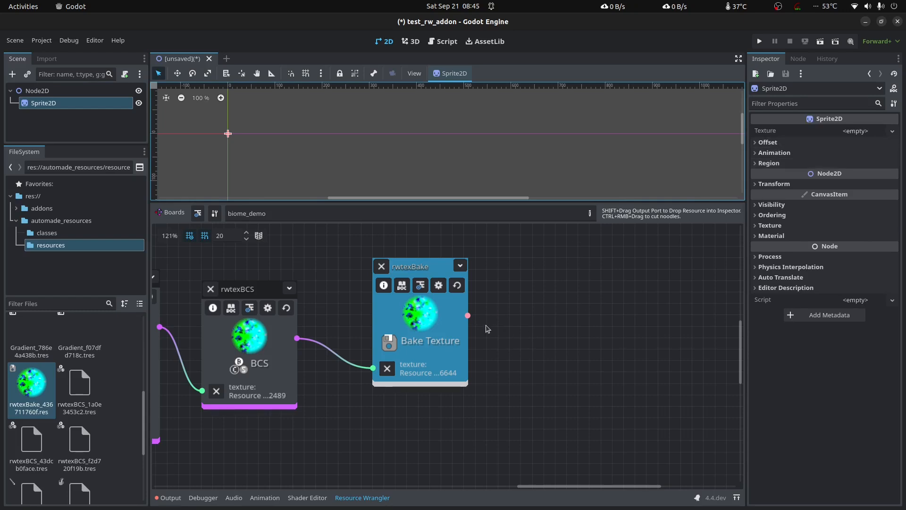
shift+drag(471, 315, 841, 131)
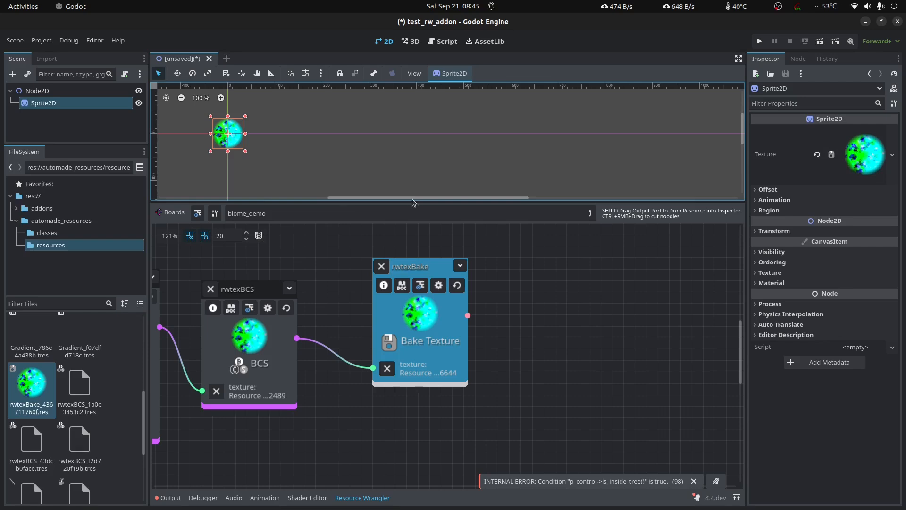
- Move the textured sprite along the horizontal axis clear of the origin, and add a second, untextured Sprite2D farther along it
scroll(226, 135, up, 6)
scroll(226, 136, up, 8)
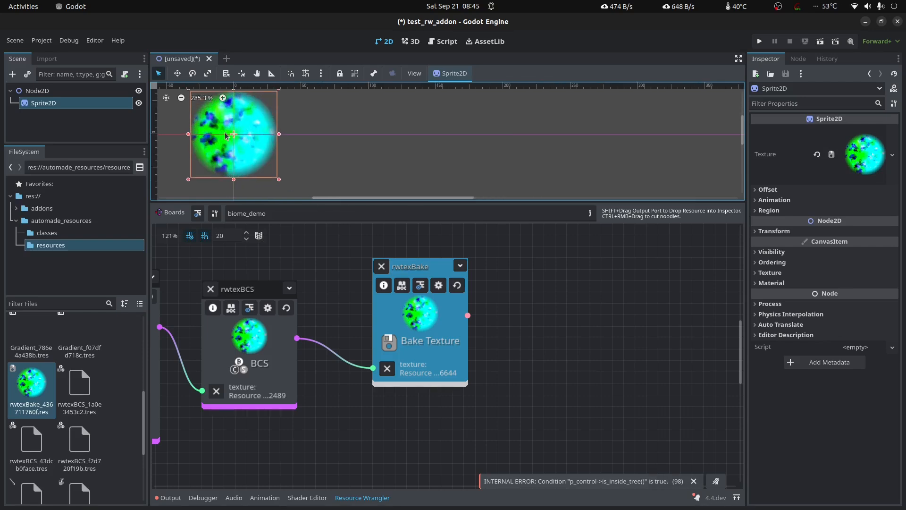
scroll(323, 165, down, 2)
drag(284, 156, 348, 155)
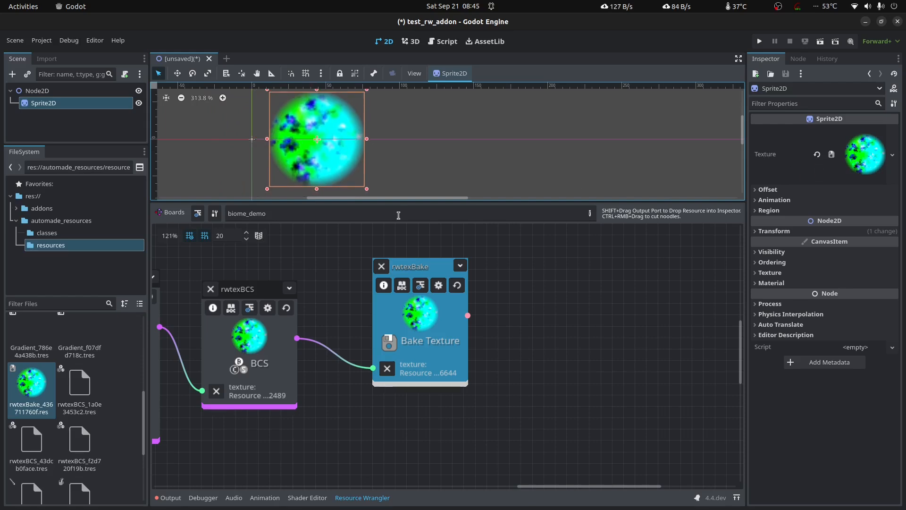
click(389, 163)
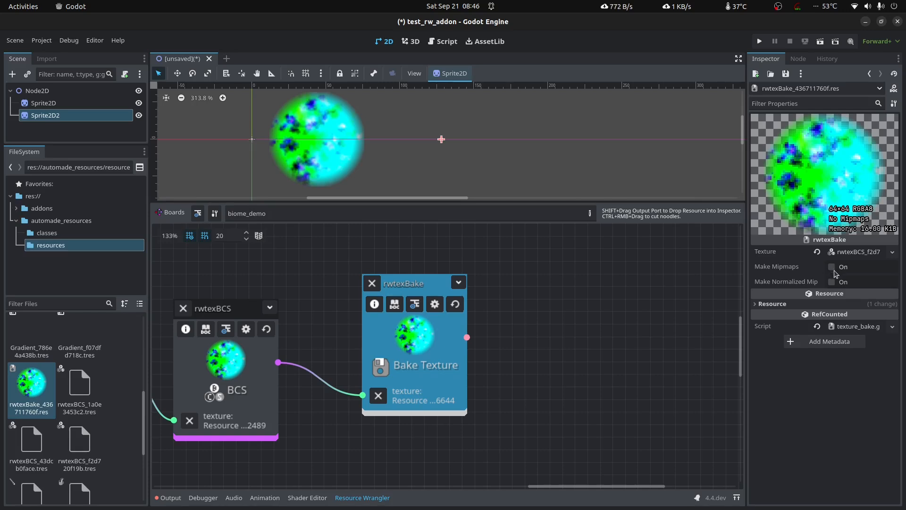
- Turn the bake node's normalized mipmaps option on and back off, and save the scene as main.tscn
click(836, 284)
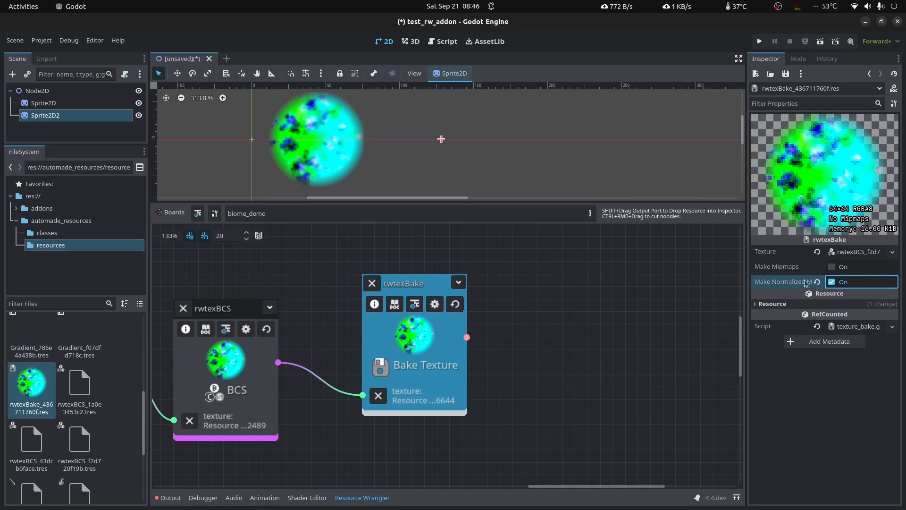
click(816, 282)
key(ctrl+s)
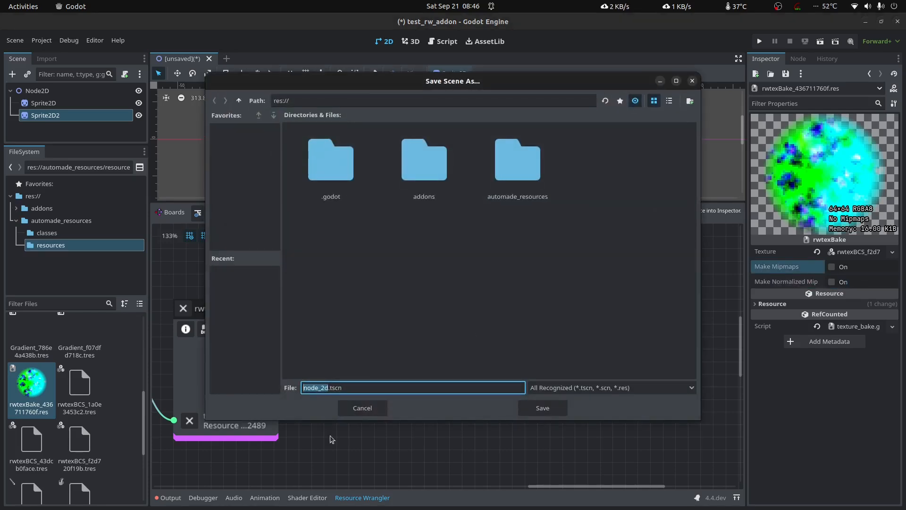
text(main)
key(Return)
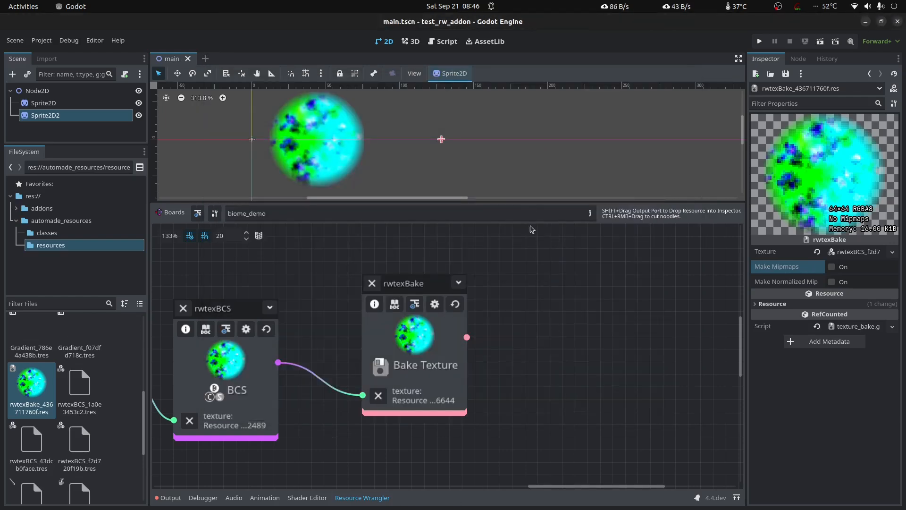
- Open the script bcs.gd of the BCS node that feeds the bake node, and hide the board to enlarge the code
scroll(544, 369, down, 1)
middle_drag(540, 397, 732, 381)
scroll(462, 423, down, 2)
middle_drag(493, 427, 461, 425)
scroll(460, 425, up, 4)
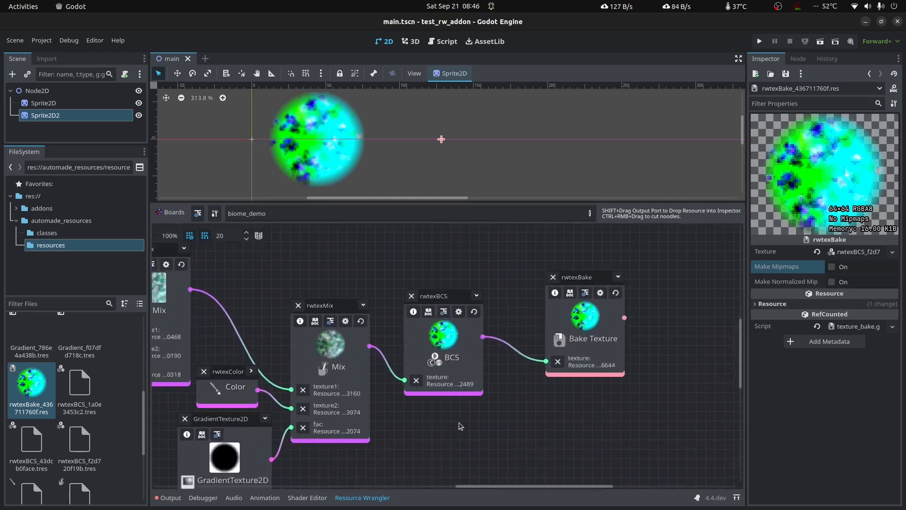
middle_drag(497, 331, 503, 370)
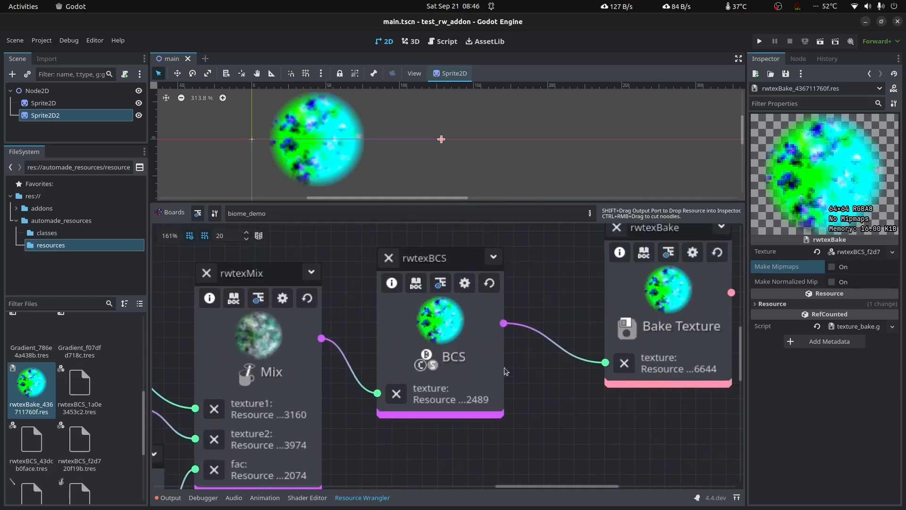
click(495, 344)
click(469, 287)
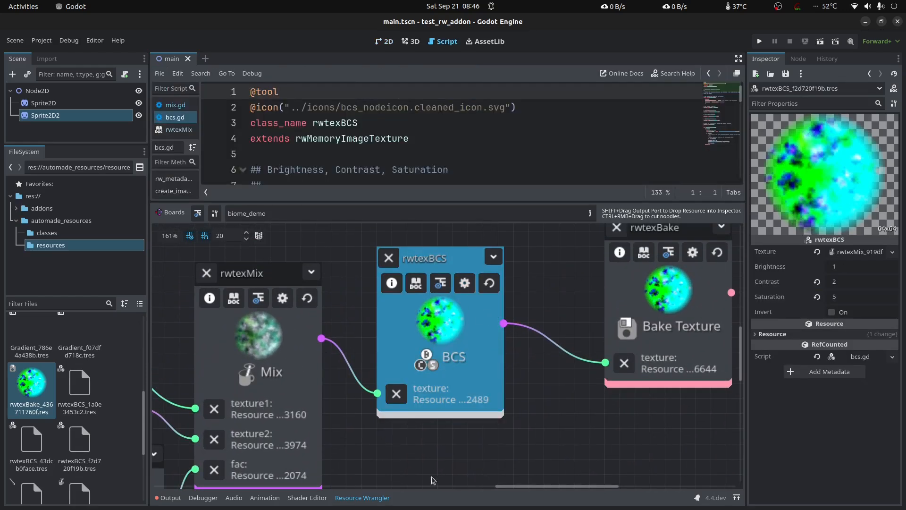
click(362, 497)
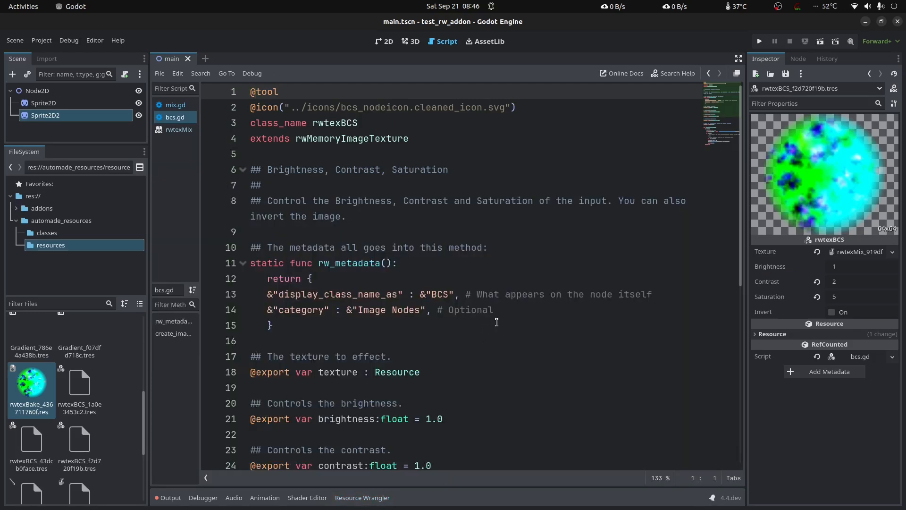
- Examine the base class, rw_metadata method and exported texture's Resource type in bcs.gd, checking the BCS node's texture input on the board
scroll(500, 329, down, 3)
scroll(518, 253, up, 3)
drag(301, 140, 381, 140)
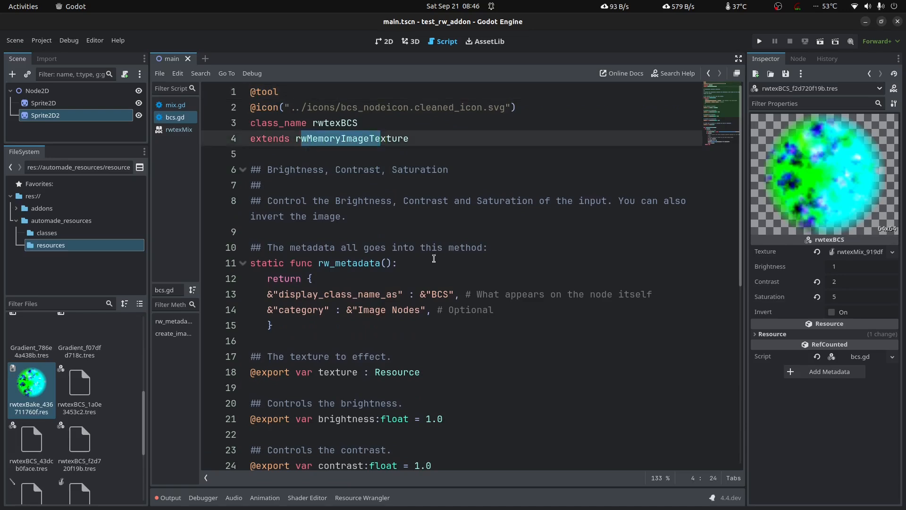
scroll(553, 372, down, 2)
drag(329, 169, 363, 216)
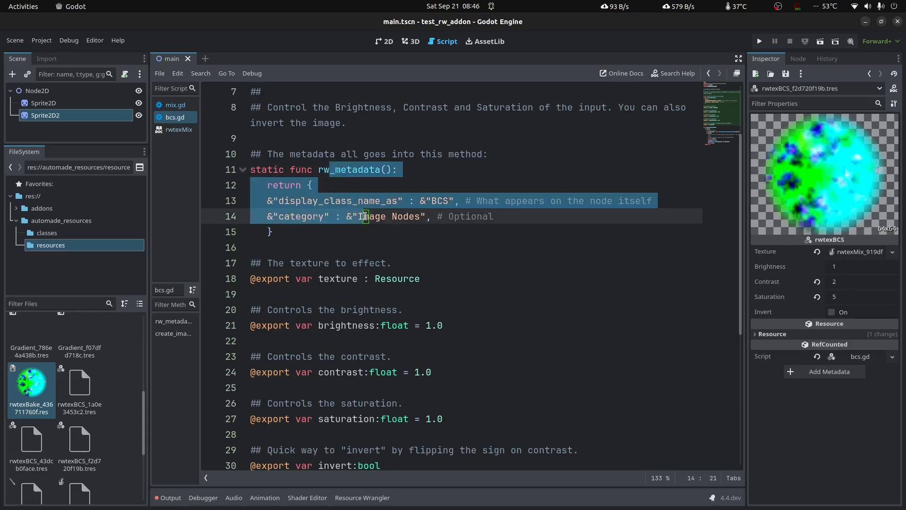
scroll(529, 310, down, 2)
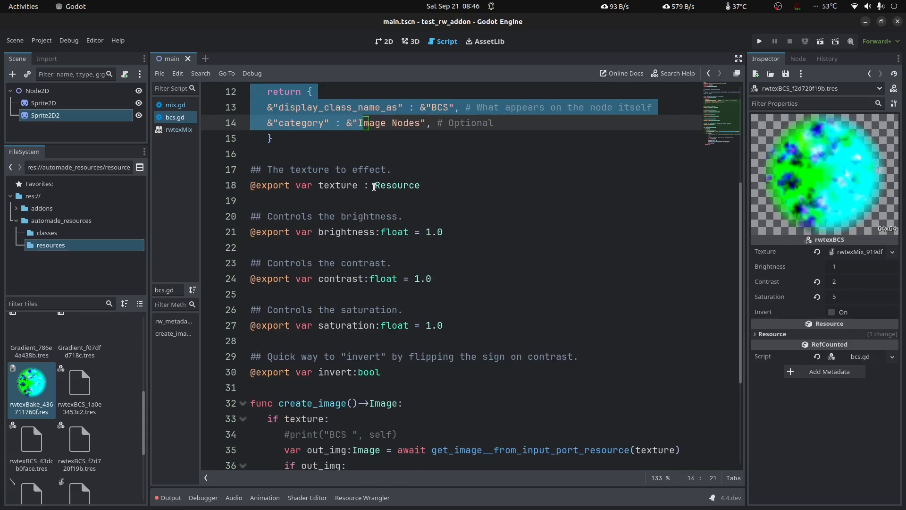
double_click(389, 185)
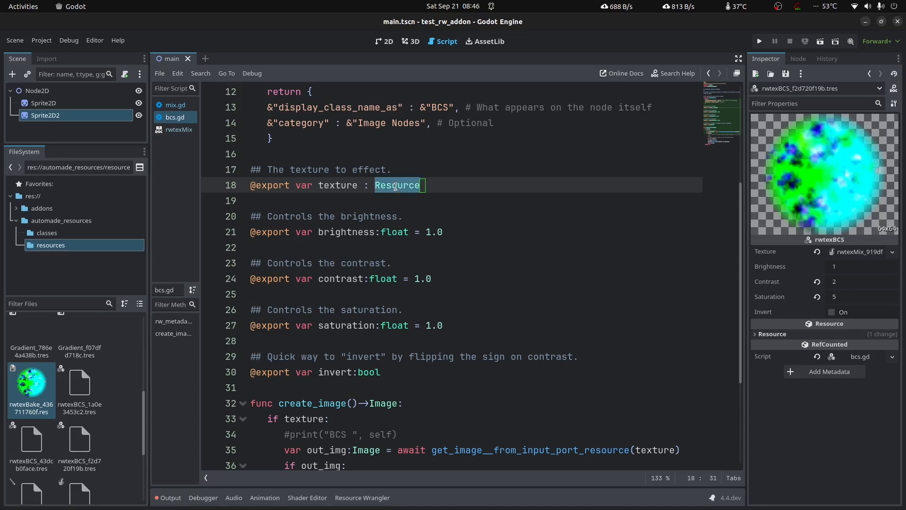
click(383, 499)
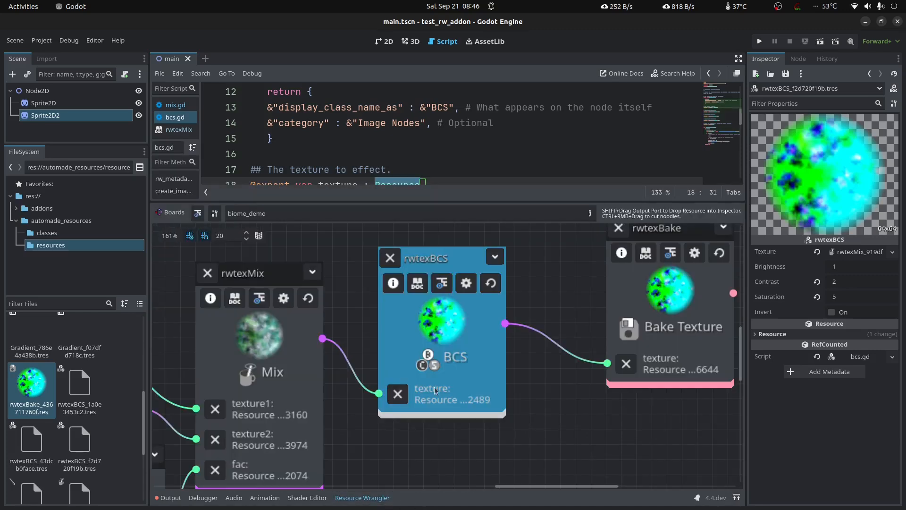
click(354, 501)
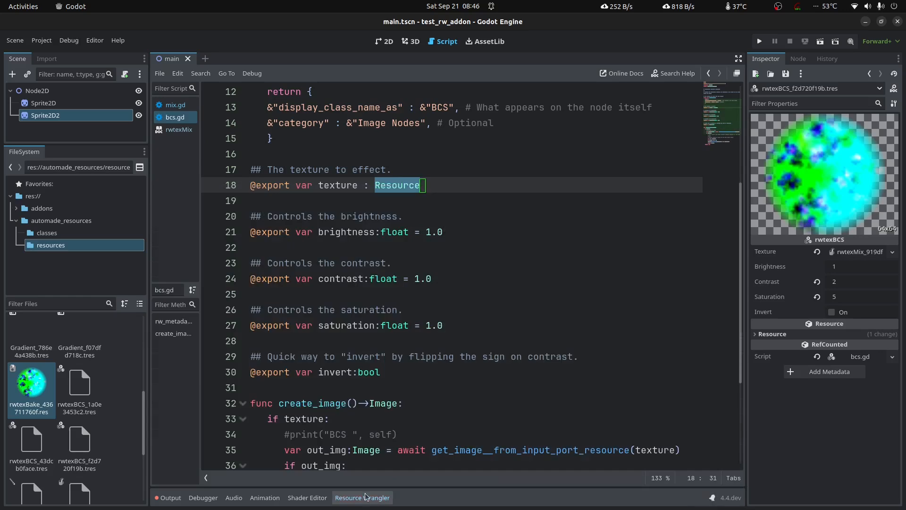
- Examine the float exports, create_image function, adjust_bcs call and returned out_img in bcs.gd, and reopen the biome_demo board
click(390, 233)
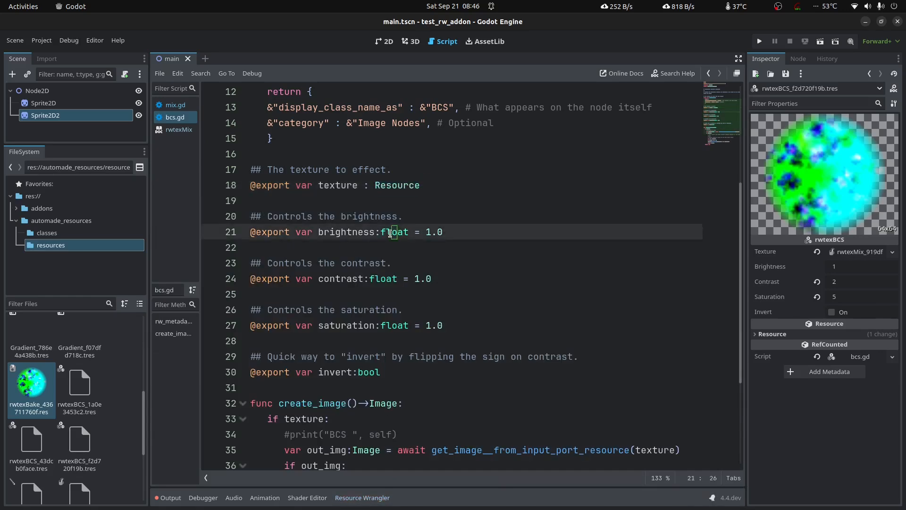
double_click(383, 278)
scroll(381, 352, down, 2)
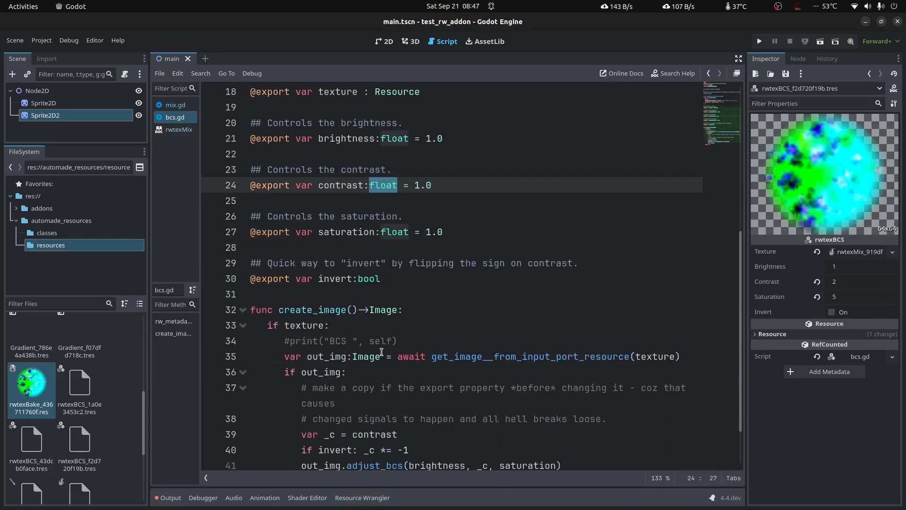
scroll(431, 342, down, 1)
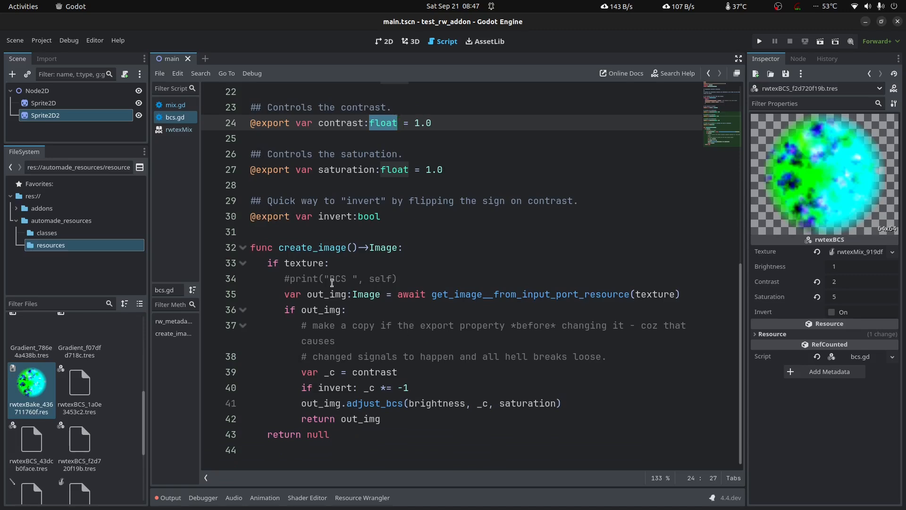
double_click(320, 248)
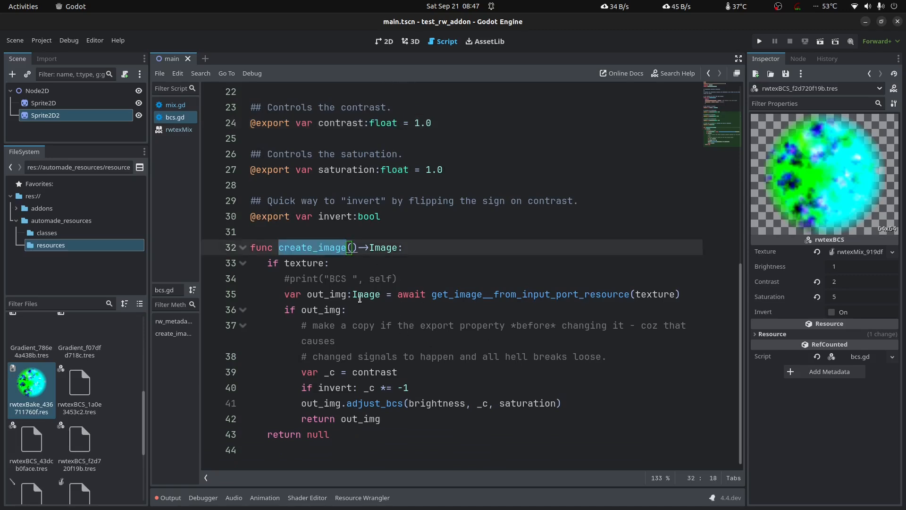
double_click(368, 404)
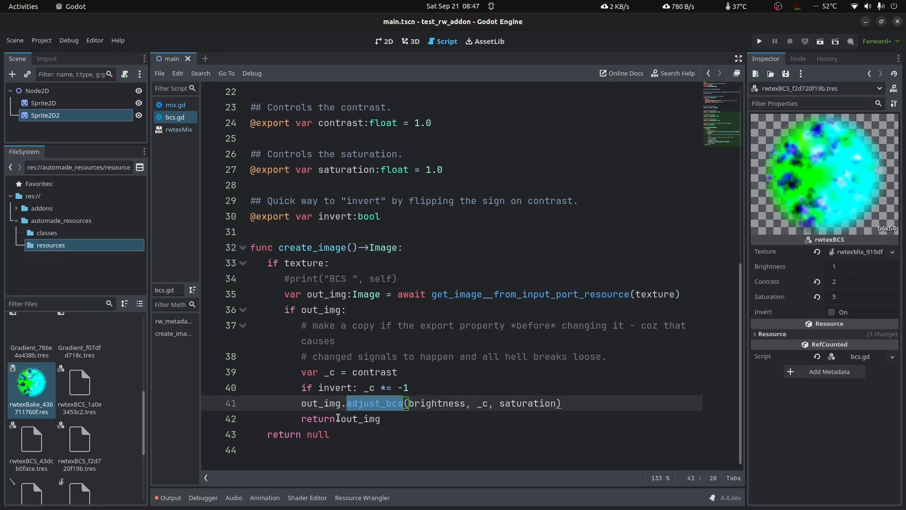
double_click(356, 418)
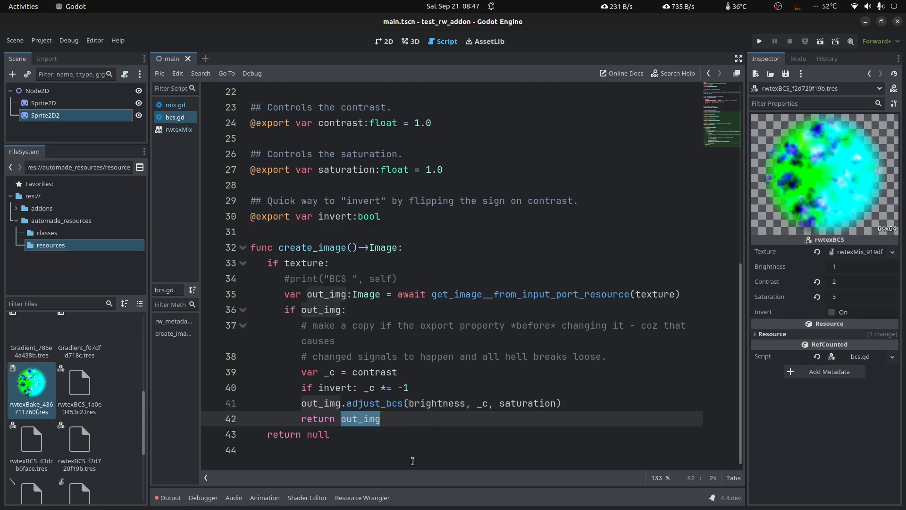
click(363, 498)
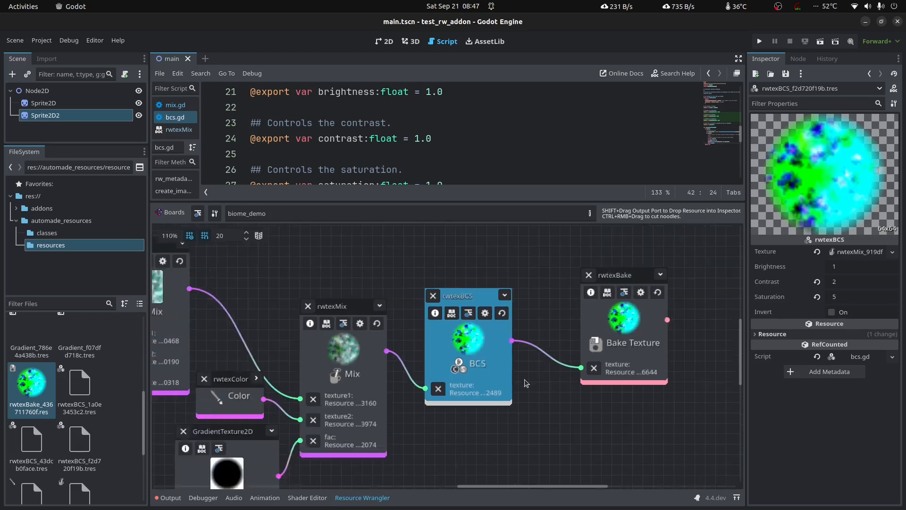
middle_drag(562, 417, 633, 386)
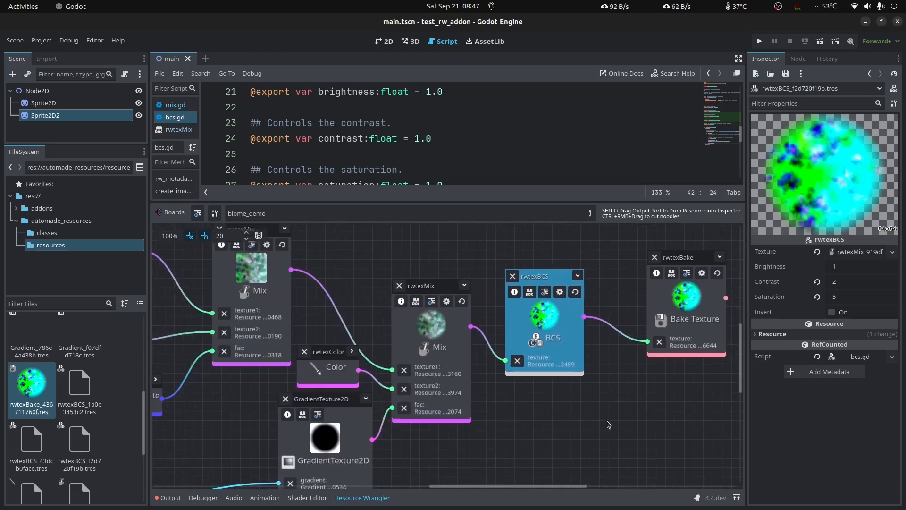